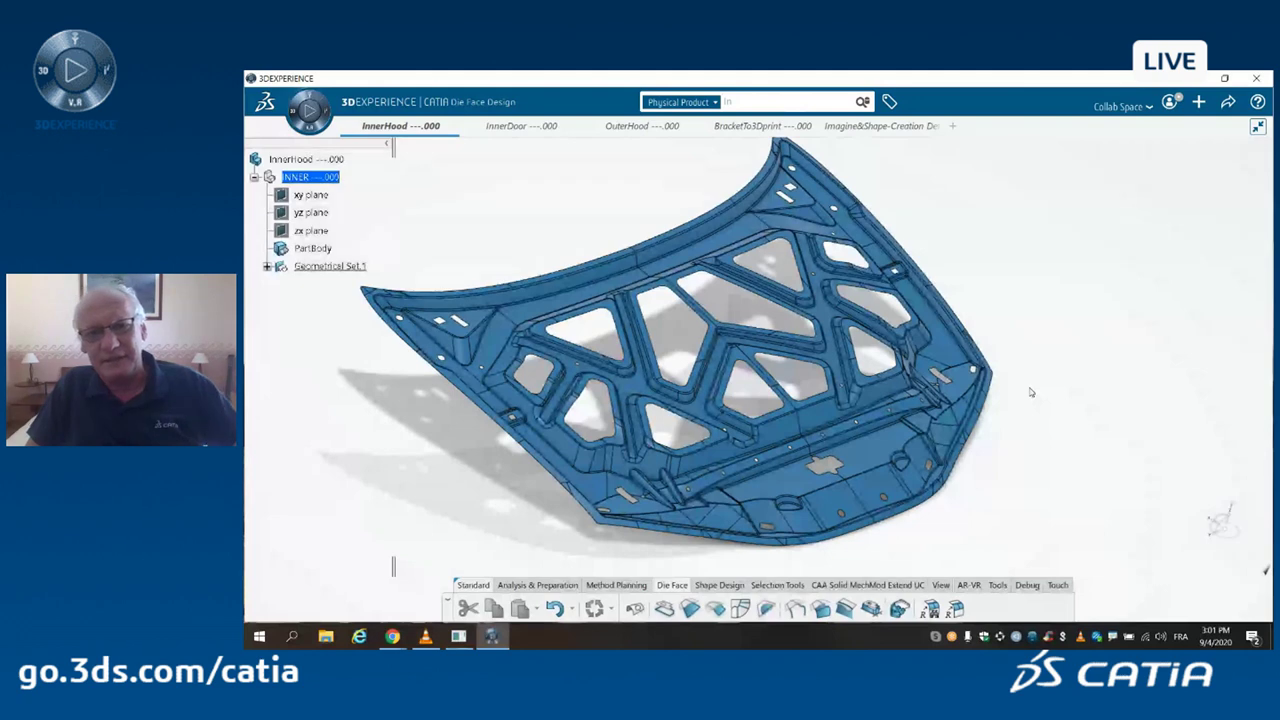
- Start a Fill Surface operation and choose the inner hood surface as its input
{"action": "middle_click_drag", "start_coordinate": [1030, 392], "coordinate": [967, 386]}
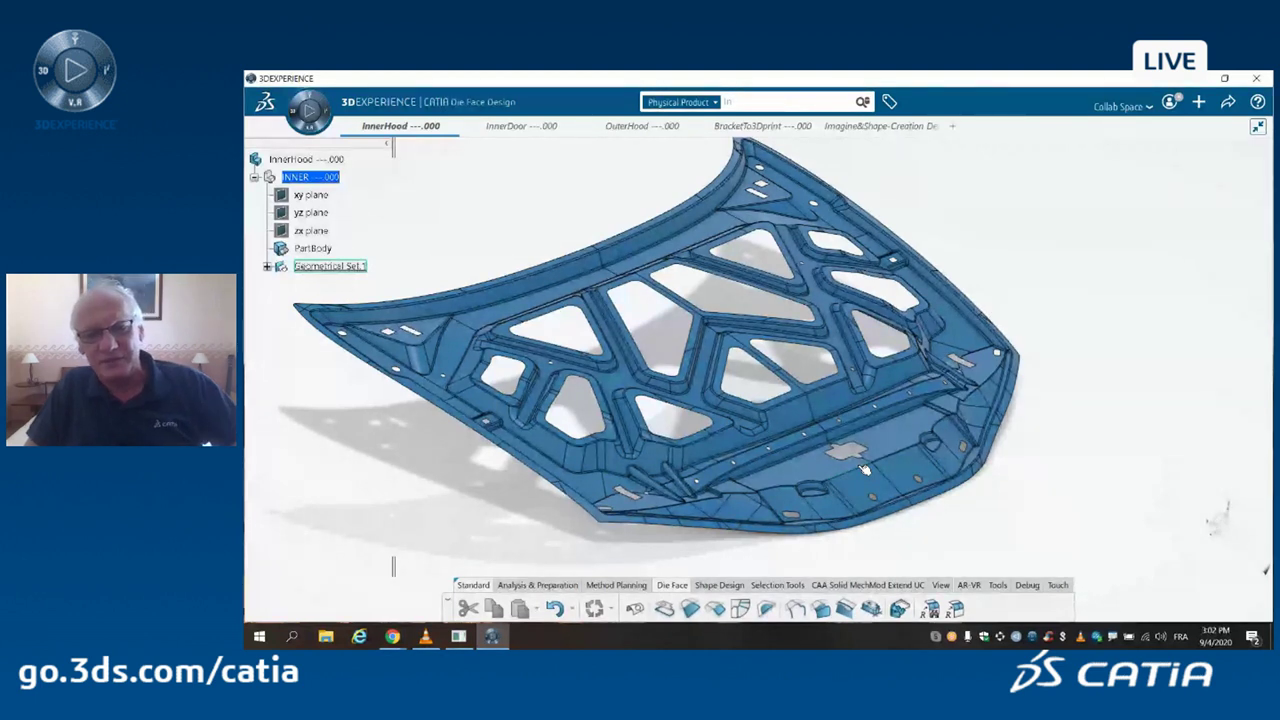
{"action": "left_click", "coordinate": [636, 610]}
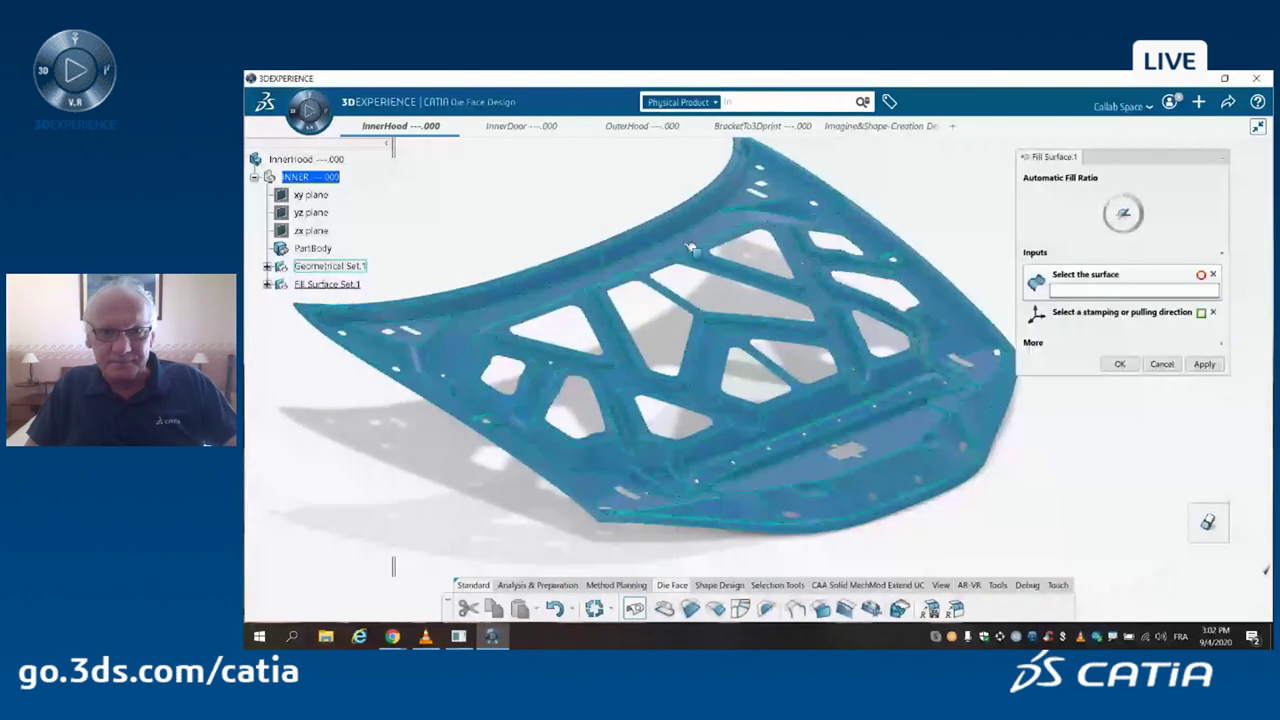
{"action": "left_click", "coordinate": [690, 246]}
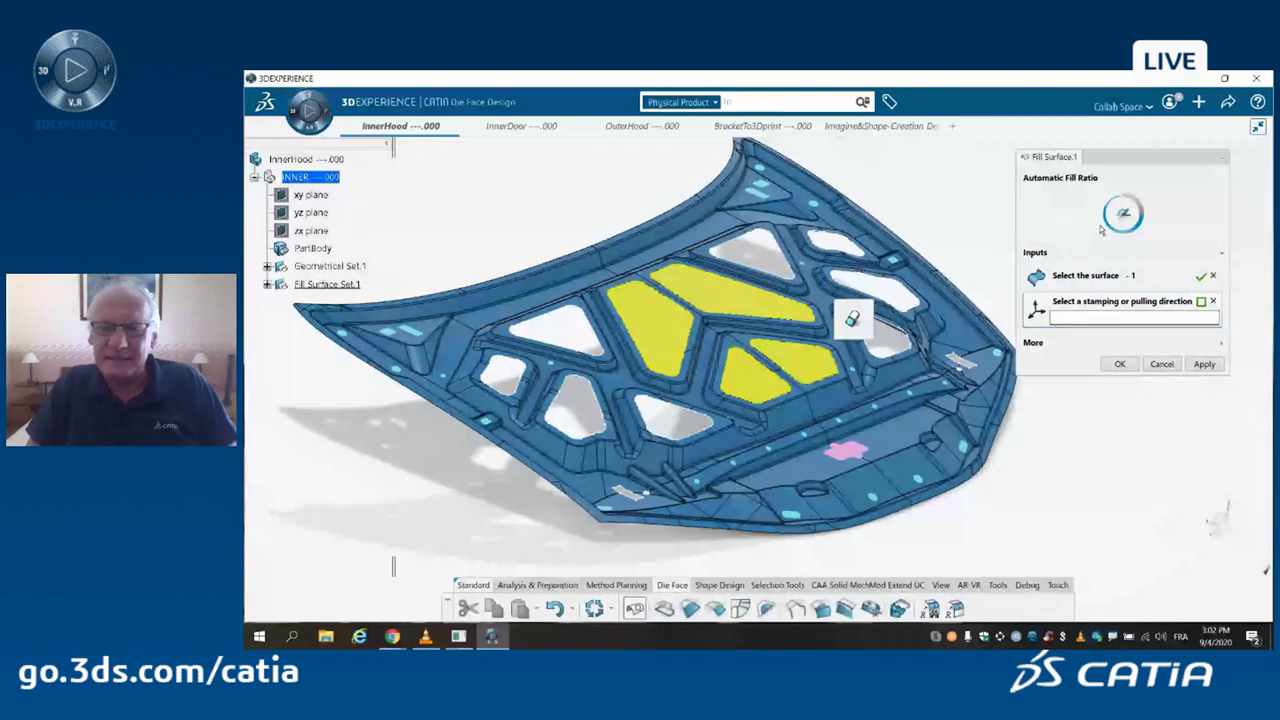
- Open the hole analysis and examine the untrims, planar fills, piece-wise fills and empty holes across the inner hood
{"action": "left_click", "coordinate": [1130, 215]}
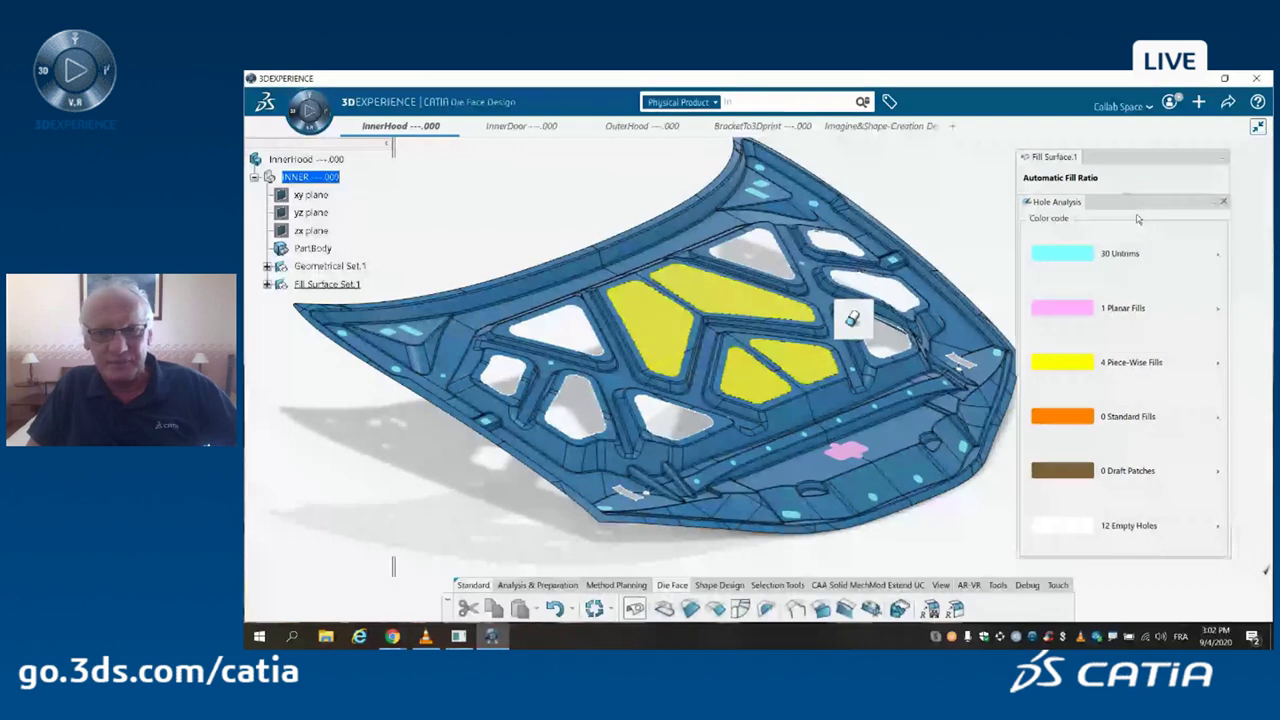
{"action": "middle_click_drag", "start_coordinate": [737, 303], "coordinate": [747, 254]}
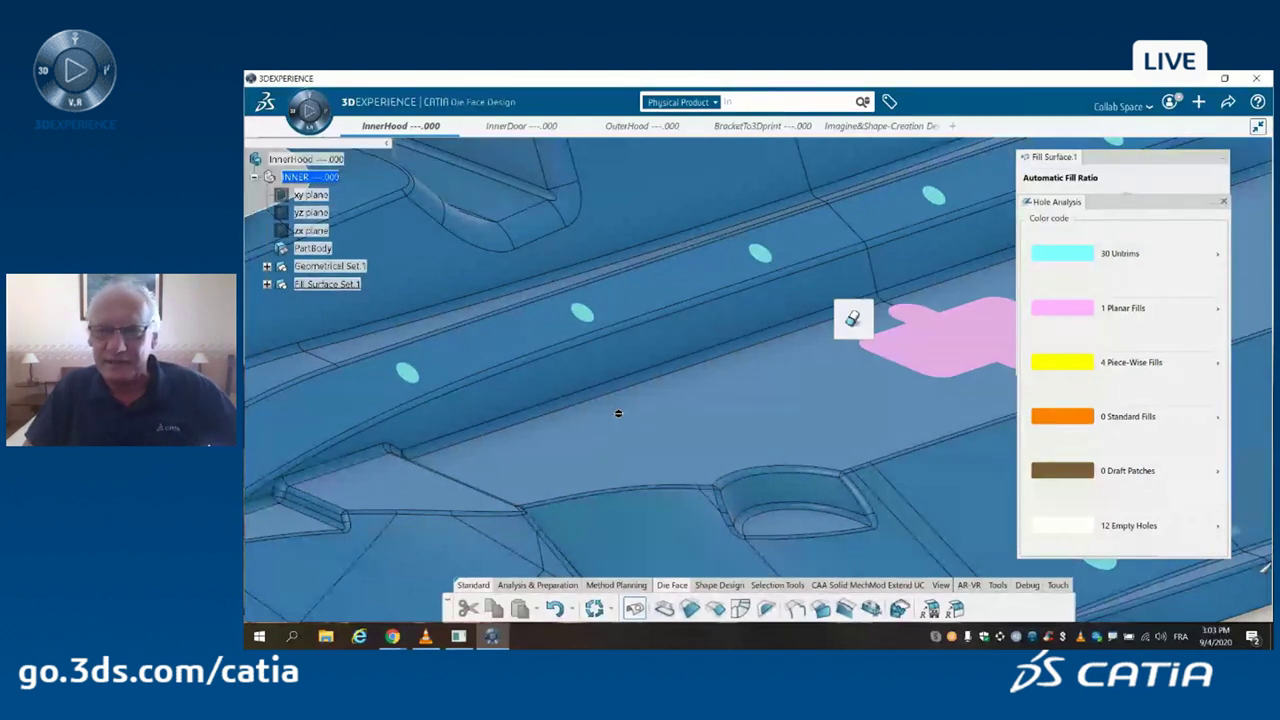
{"action": "middle_click_drag", "start_coordinate": [847, 389], "coordinate": [670, 508]}
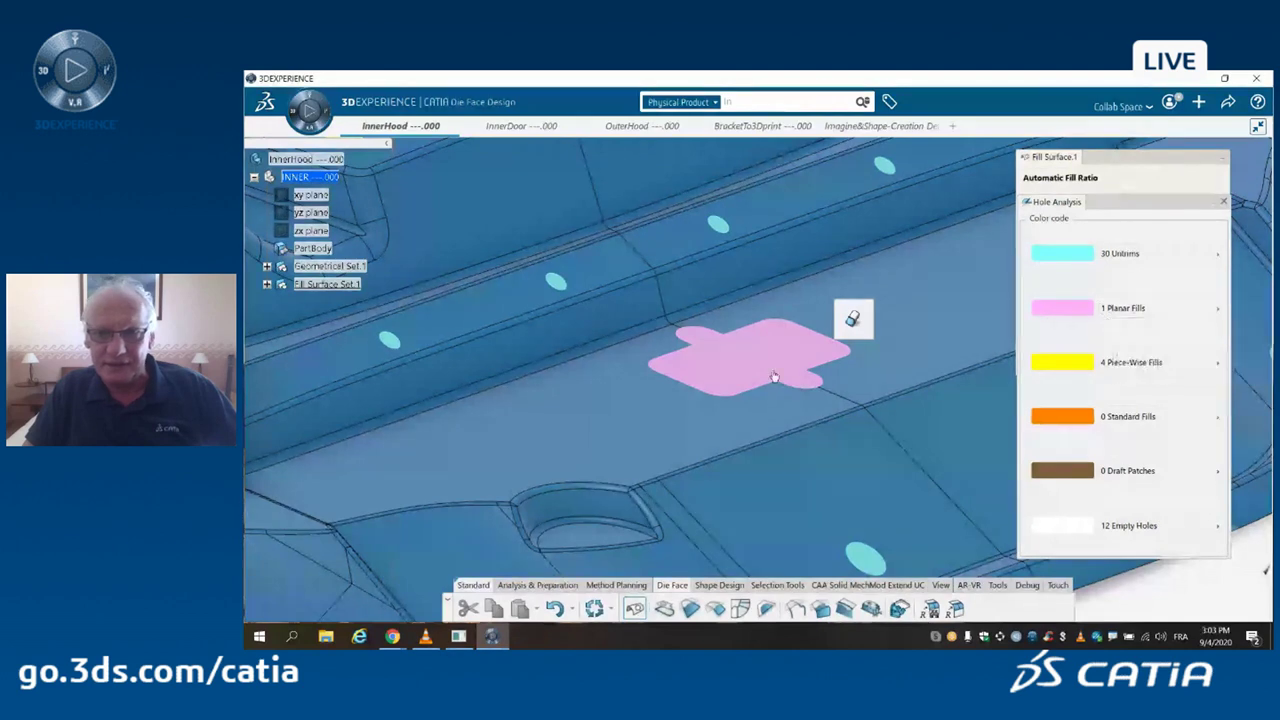
{"action": "middle_click_drag", "start_coordinate": [769, 395], "coordinate": [626, 352]}
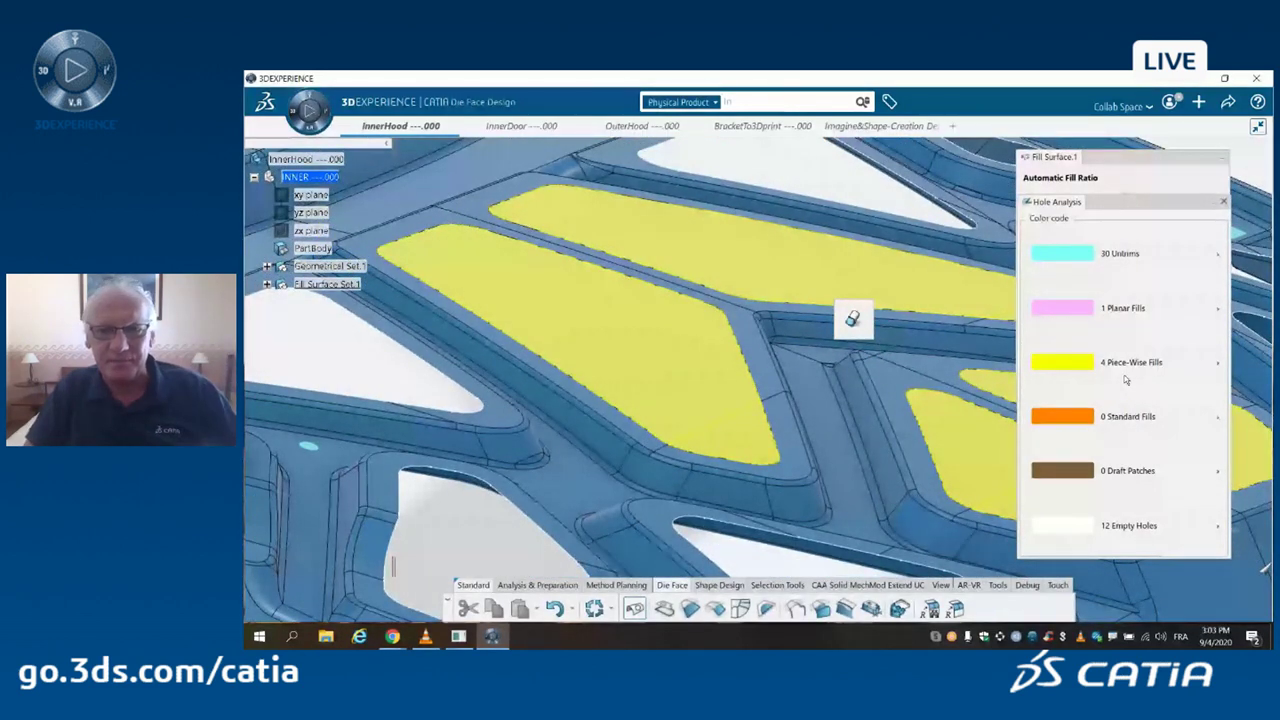
{"action": "middle_click_drag", "start_coordinate": [754, 366], "coordinate": [698, 457]}
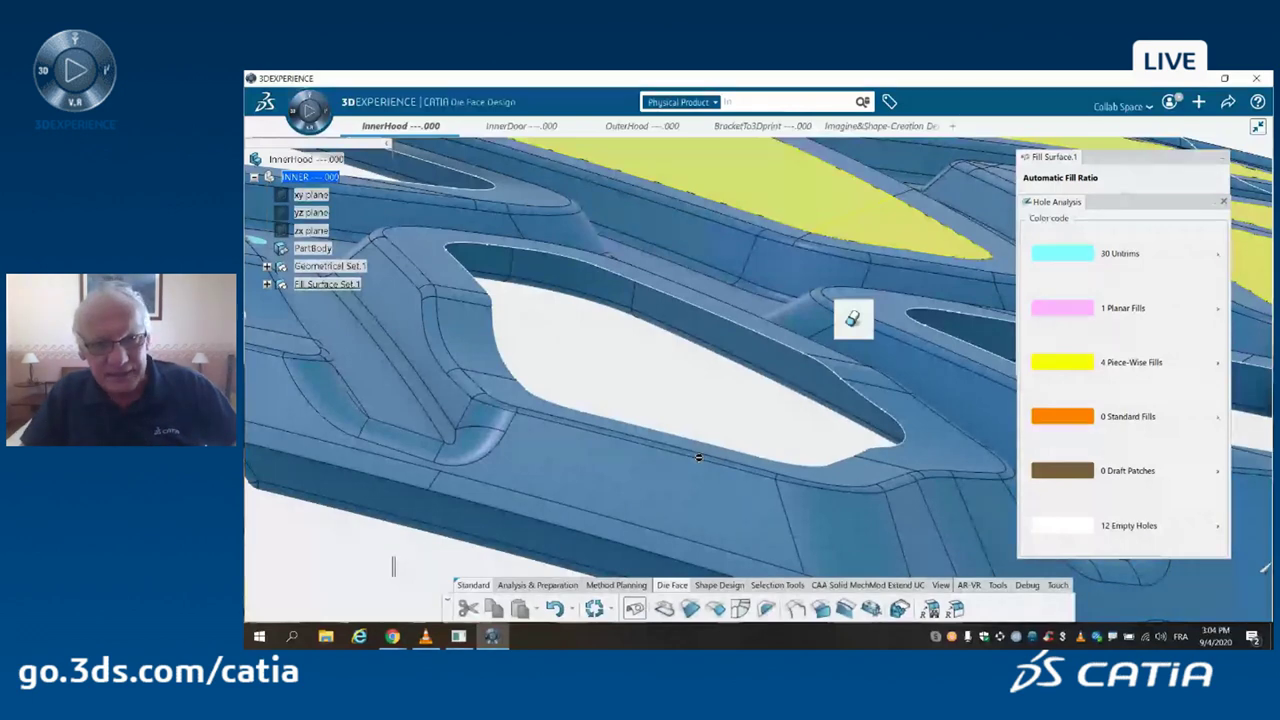
{"action": "middle_click_drag", "start_coordinate": [698, 458], "coordinate": [628, 509]}
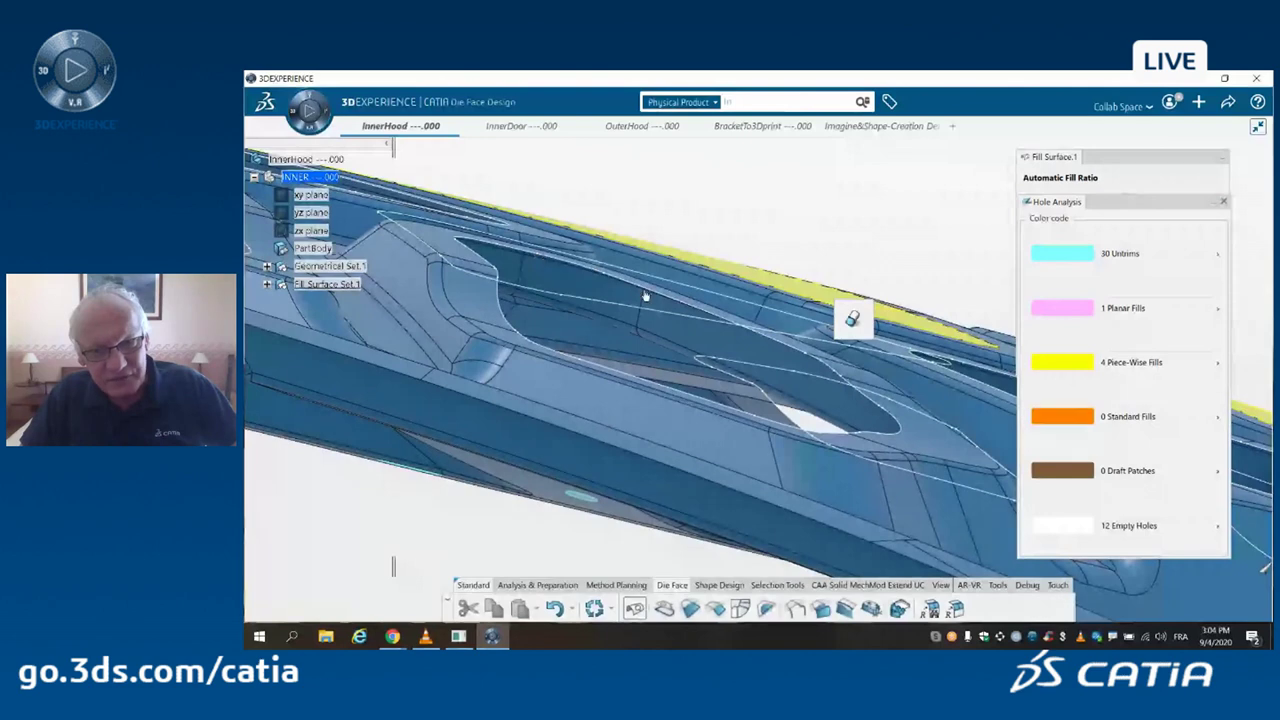
{"action": "middle_click_drag", "start_coordinate": [815, 367], "coordinate": [661, 341]}
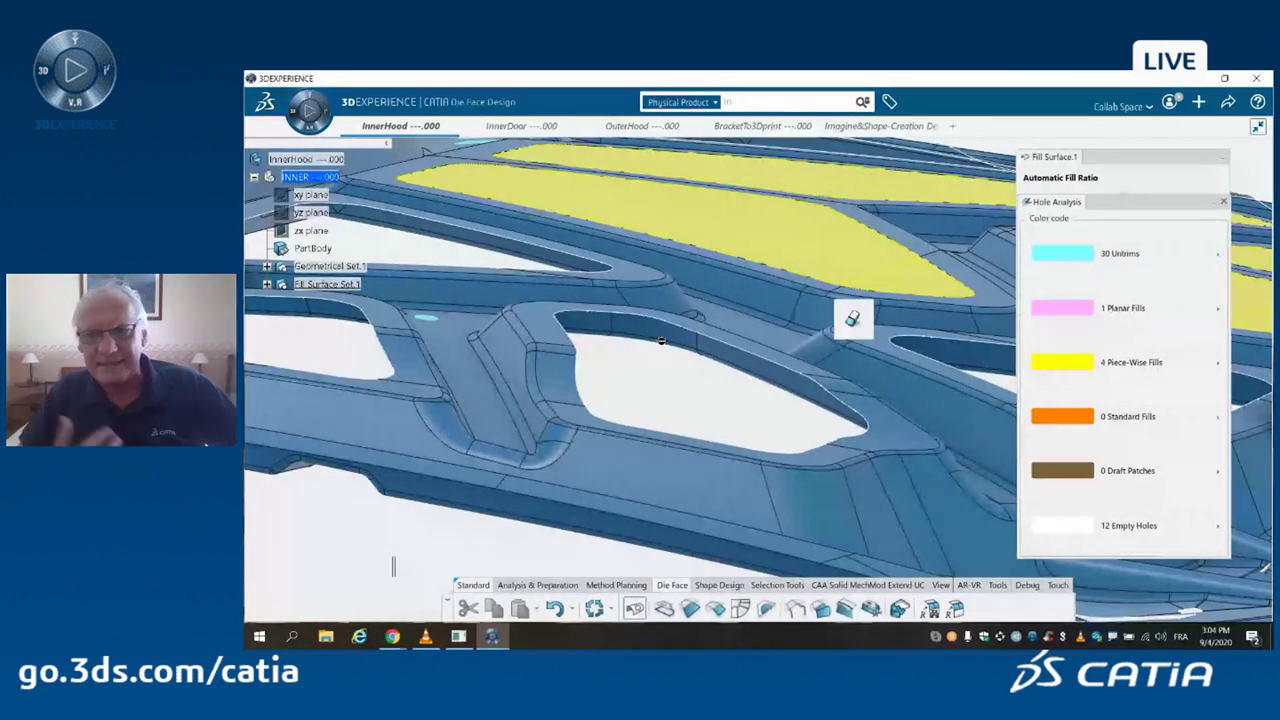
{"action": "middle_click_drag", "start_coordinate": [661, 370], "coordinate": [790, 440]}
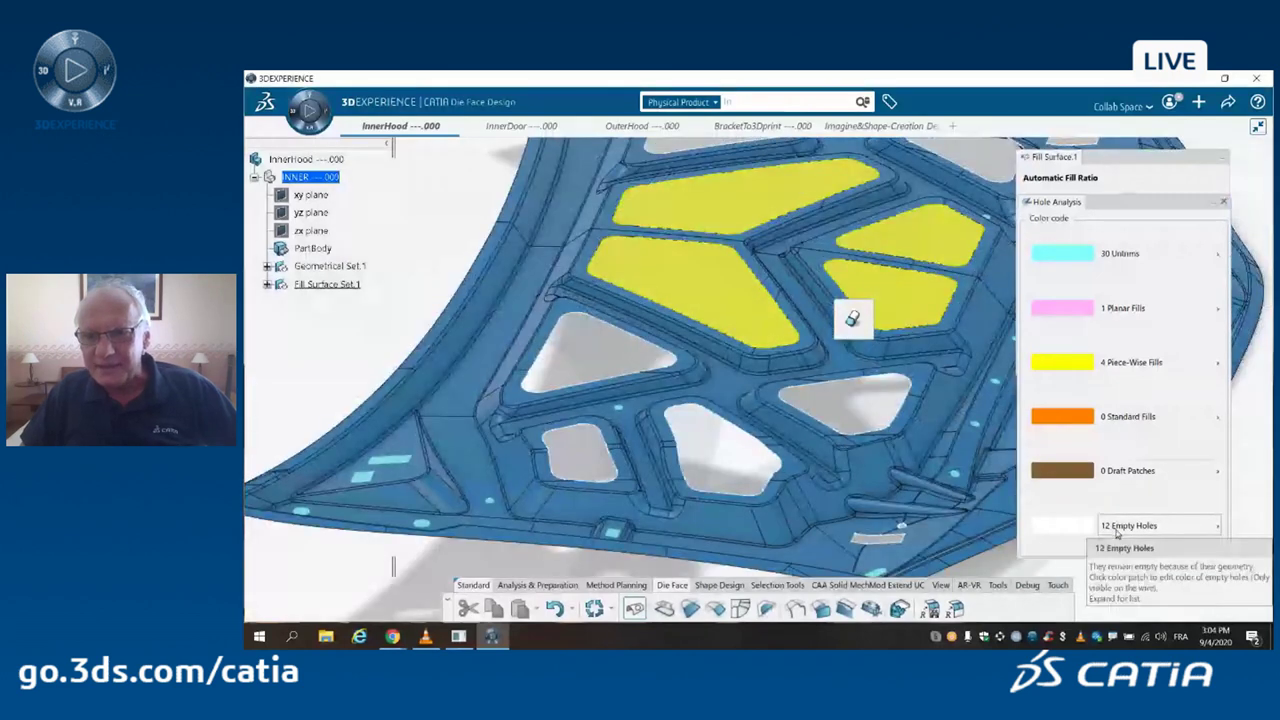
- List the empty holes and apply a standard Fill to the triangular hole beside the larger piece-wise fill
{"action": "left_click", "coordinate": [1120, 527]}
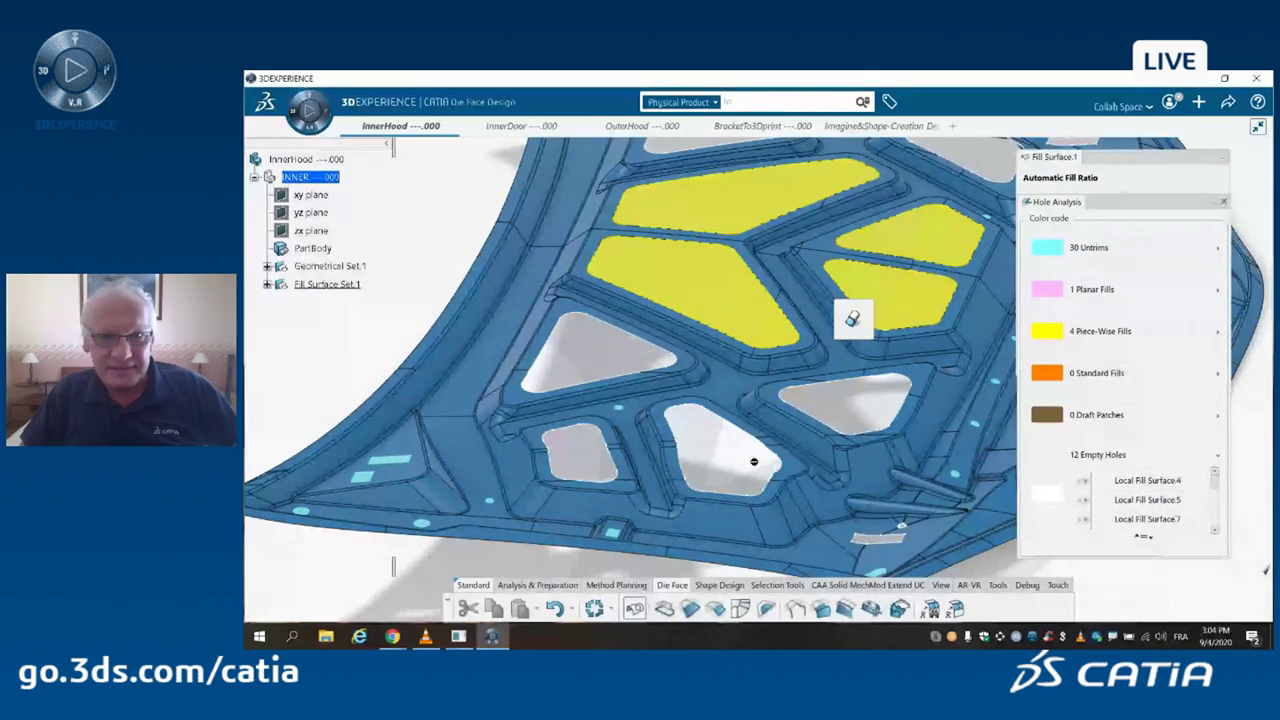
{"action": "left_click", "coordinate": [534, 371]}
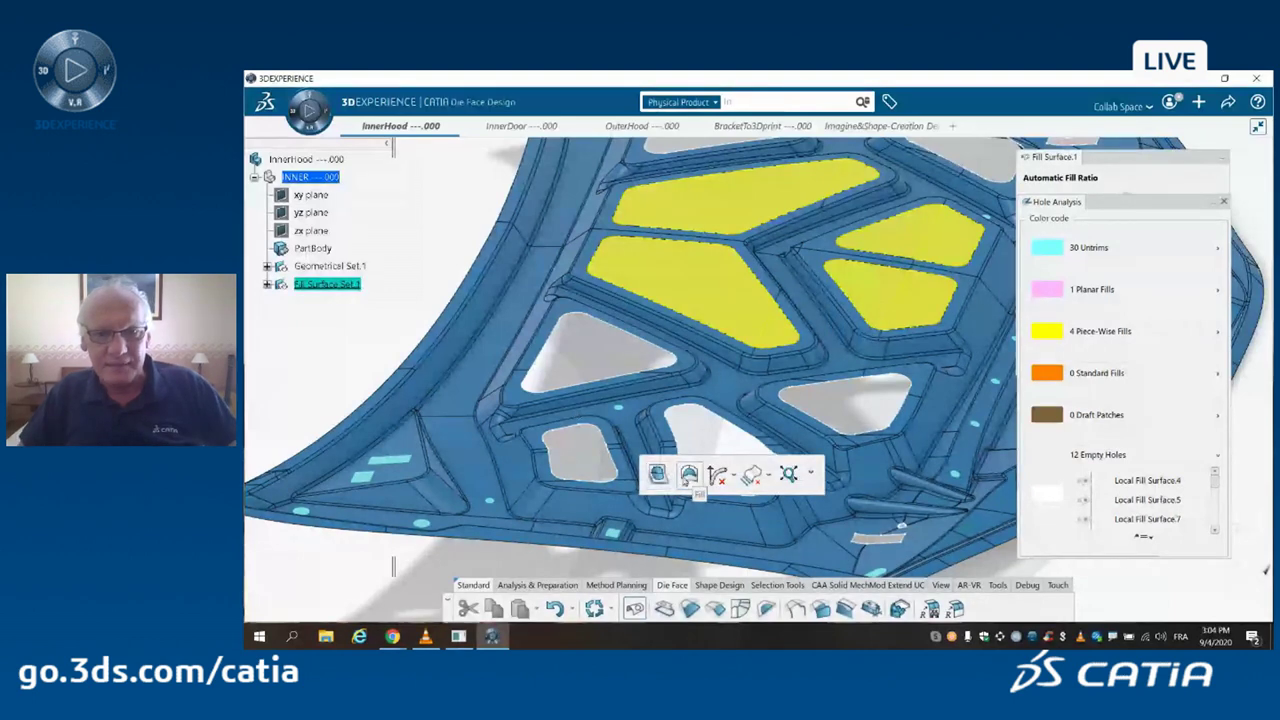
{"action": "left_click", "coordinate": [689, 476]}
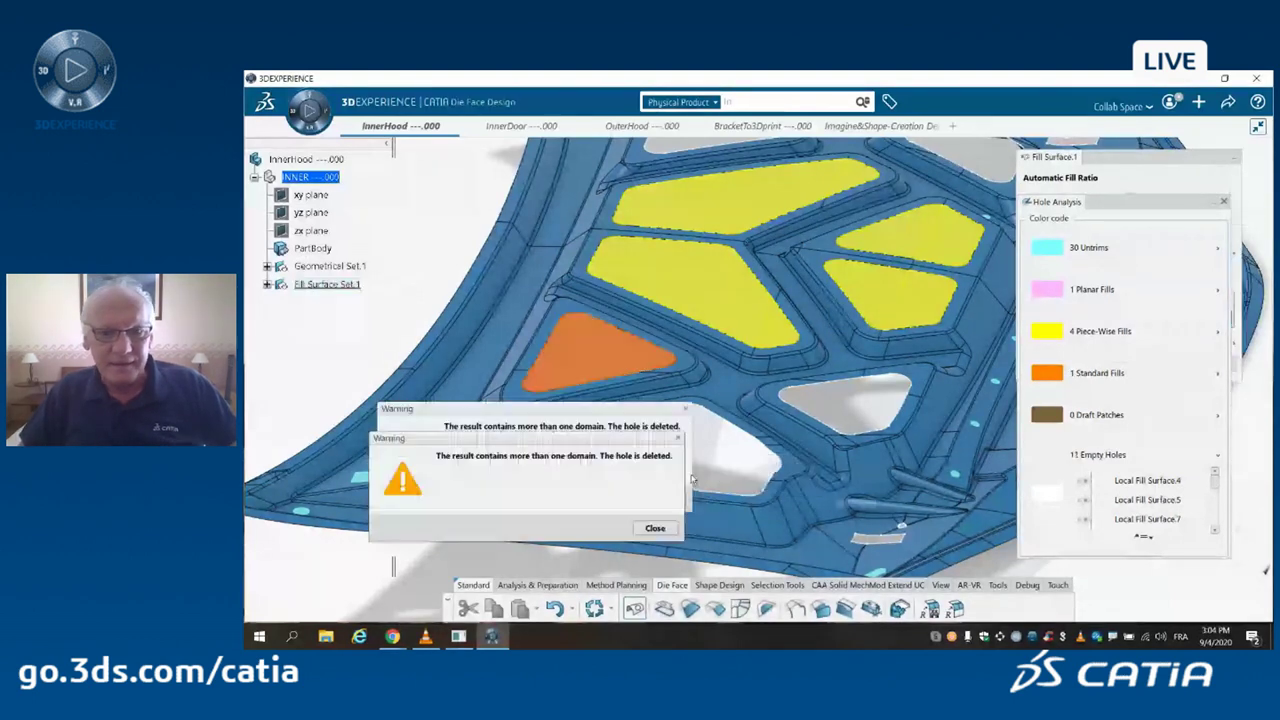
{"action": "left_click", "coordinate": [652, 530]}
{"action": "left_click", "coordinate": [655, 499]}
- Apply standard fills to the three remaining large empty holes on the same side of the hood
{"action": "middle_click_drag", "start_coordinate": [655, 500], "coordinate": [579, 427]}
{"action": "middle_click_drag", "start_coordinate": [579, 427], "coordinate": [712, 394]}
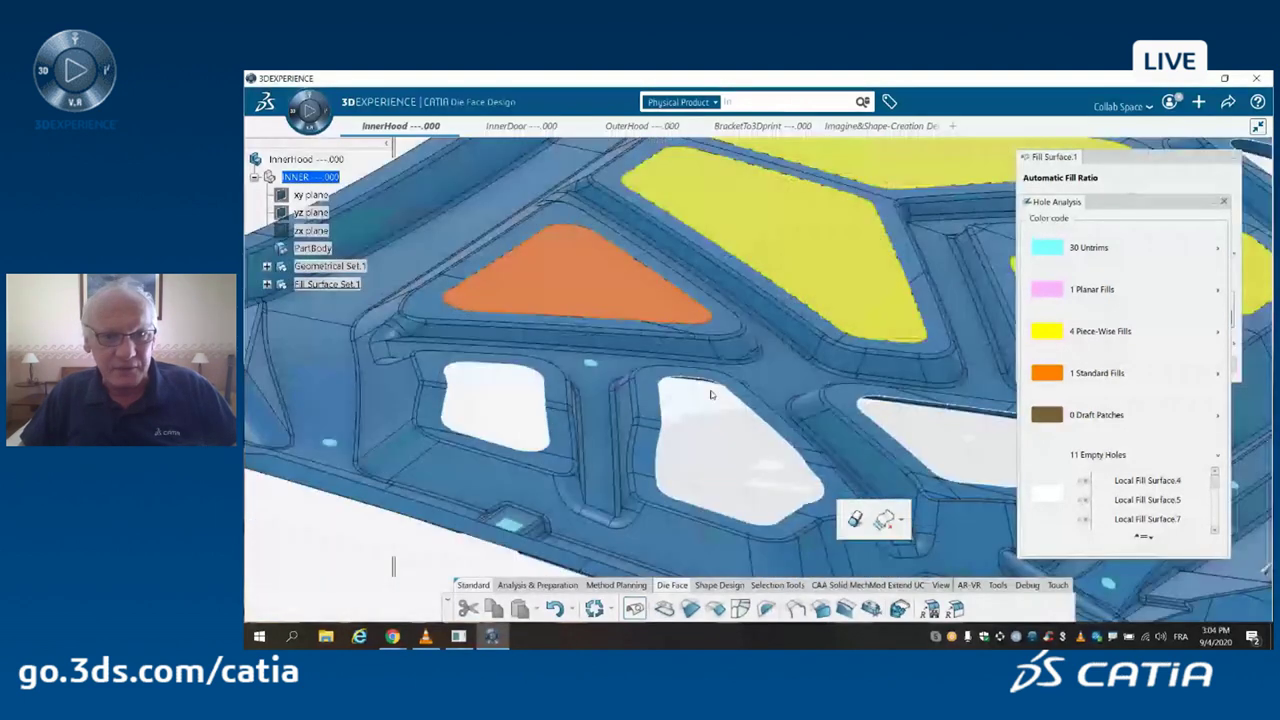
{"action": "left_click", "coordinate": [445, 376]}
{"action": "left_click", "coordinate": [573, 478]}
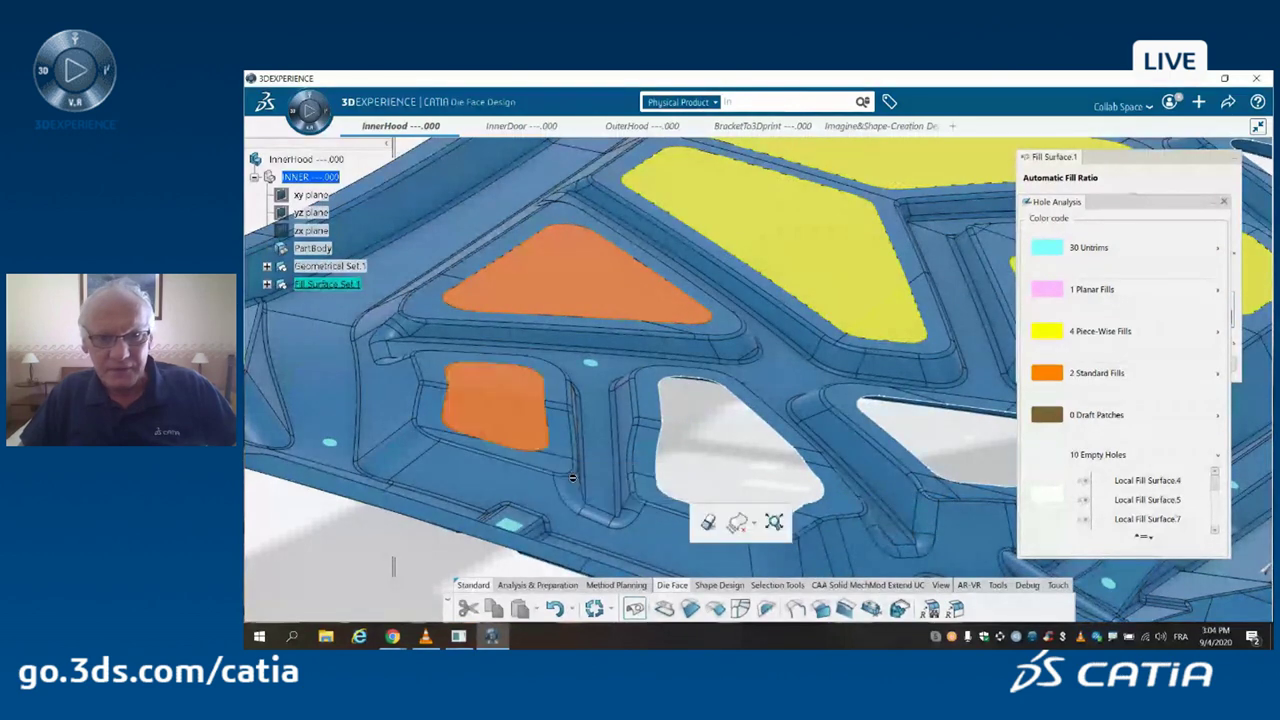
{"action": "left_click", "coordinate": [657, 393]}
{"action": "left_click", "coordinate": [846, 424]}
{"action": "middle_click_drag", "start_coordinate": [763, 420], "coordinate": [554, 427]}
{"action": "left_click", "coordinate": [697, 403]}
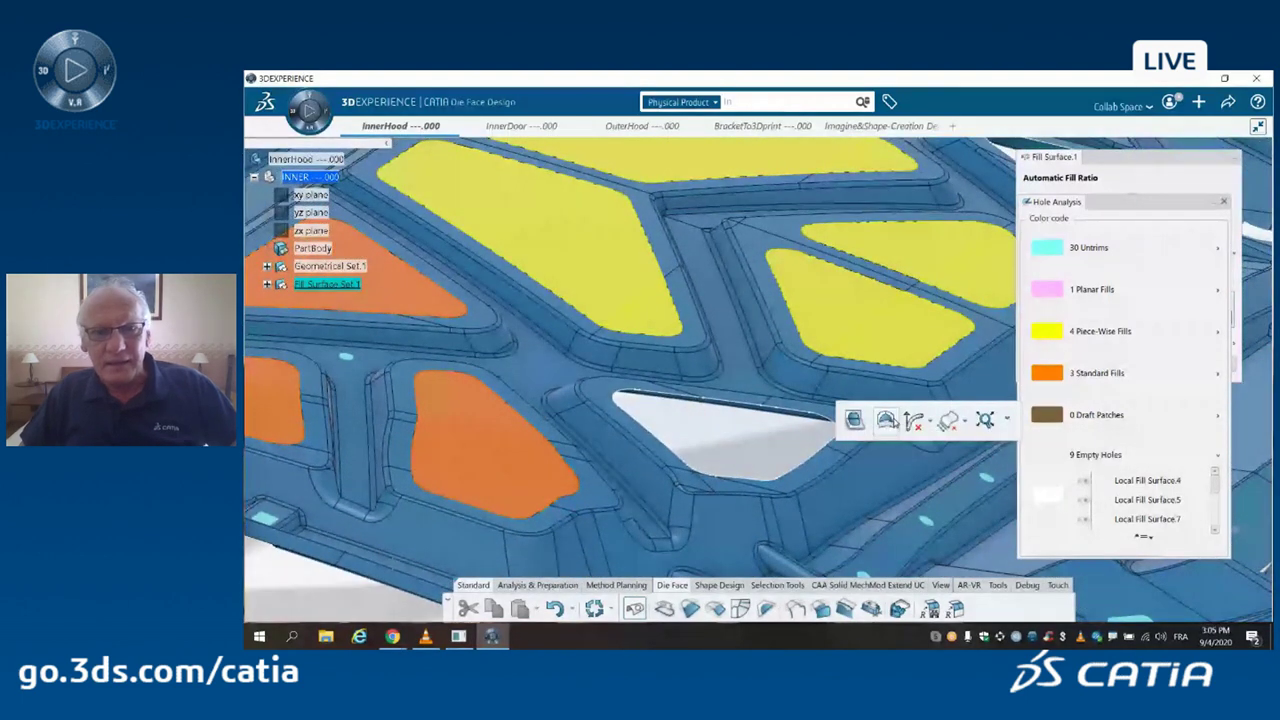
{"action": "left_click", "coordinate": [886, 420]}
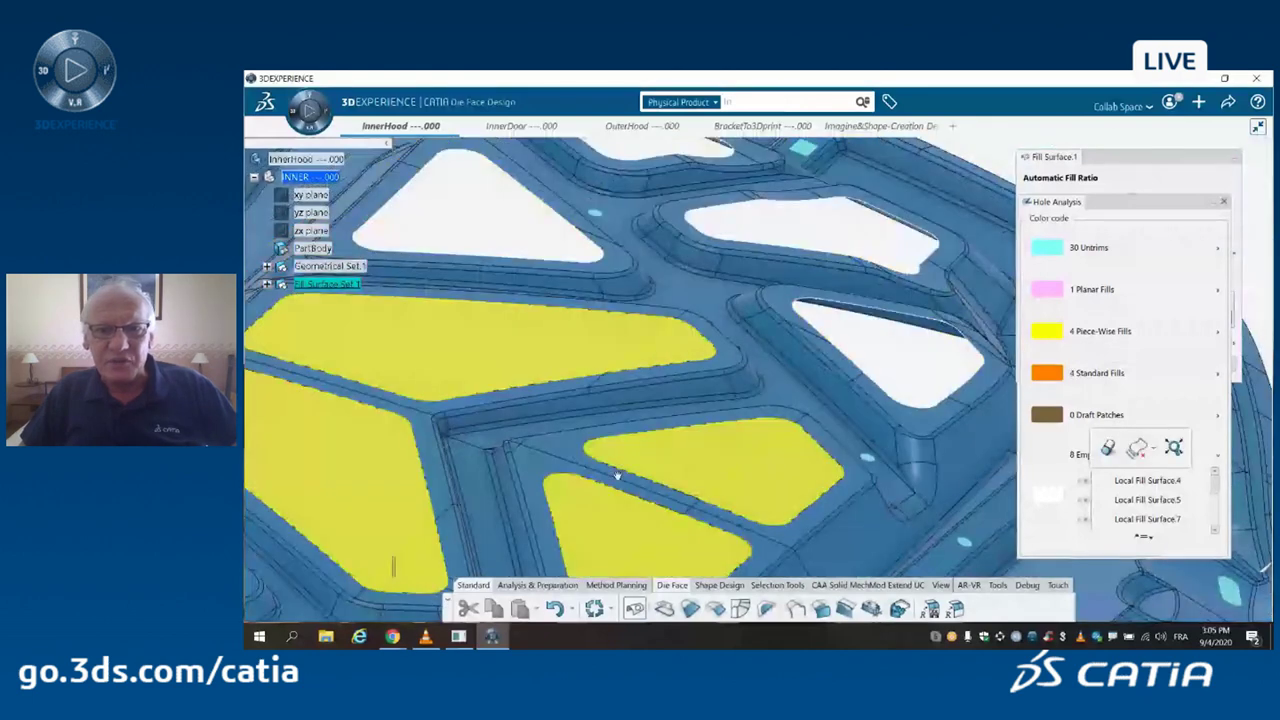
- Apply standard fills to the four large empty holes on the opposite side of the hood
{"action": "middle_click_drag", "start_coordinate": [617, 475], "coordinate": [551, 549]}
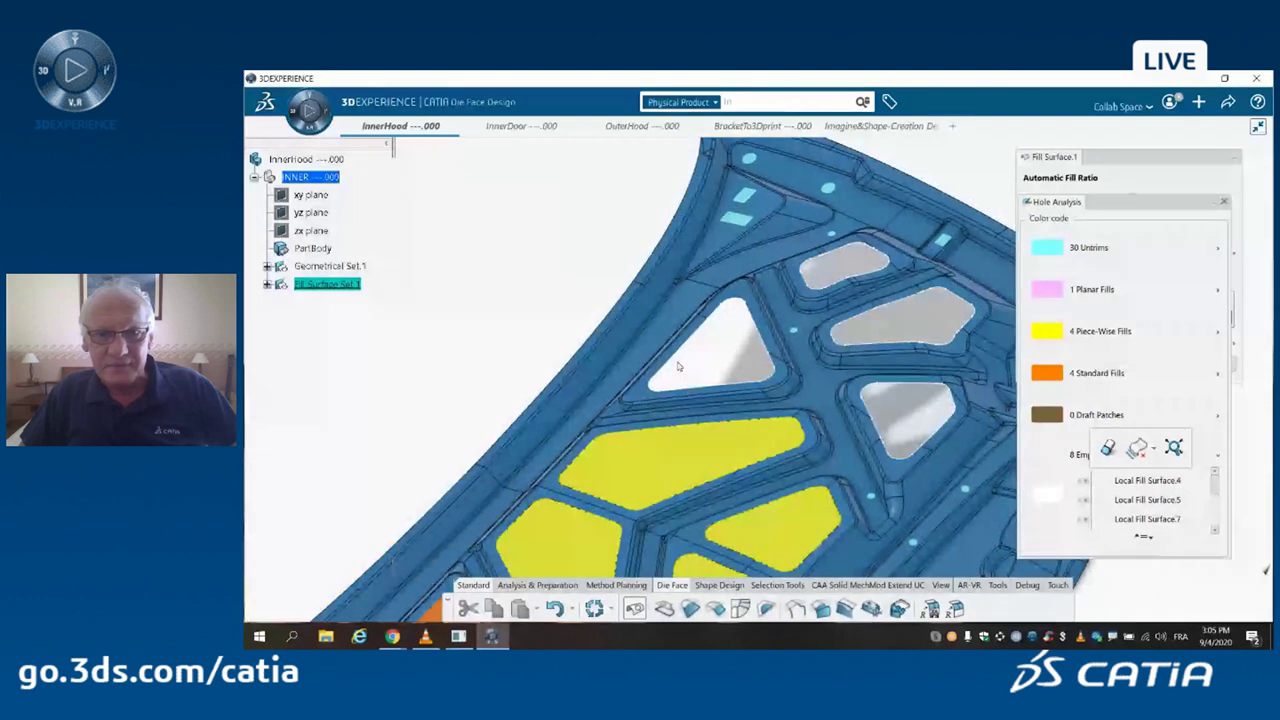
{"action": "left_click", "coordinate": [679, 350]}
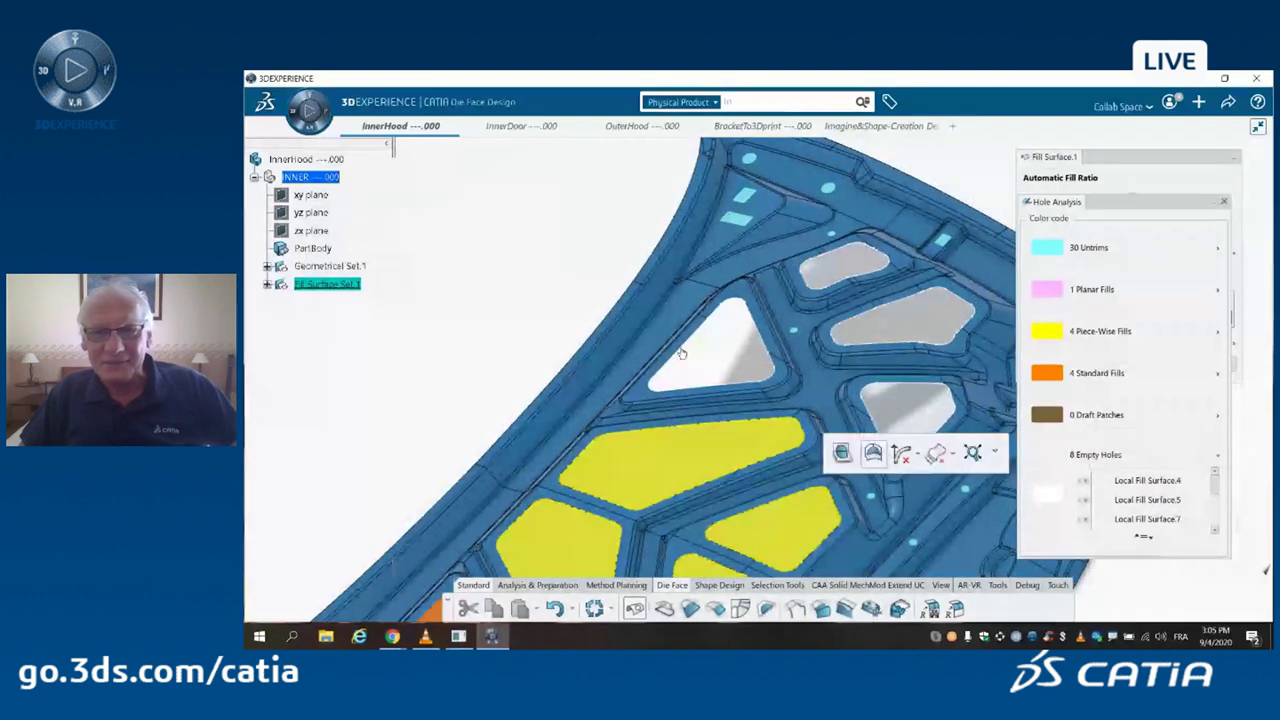
{"action": "left_click", "coordinate": [843, 452]}
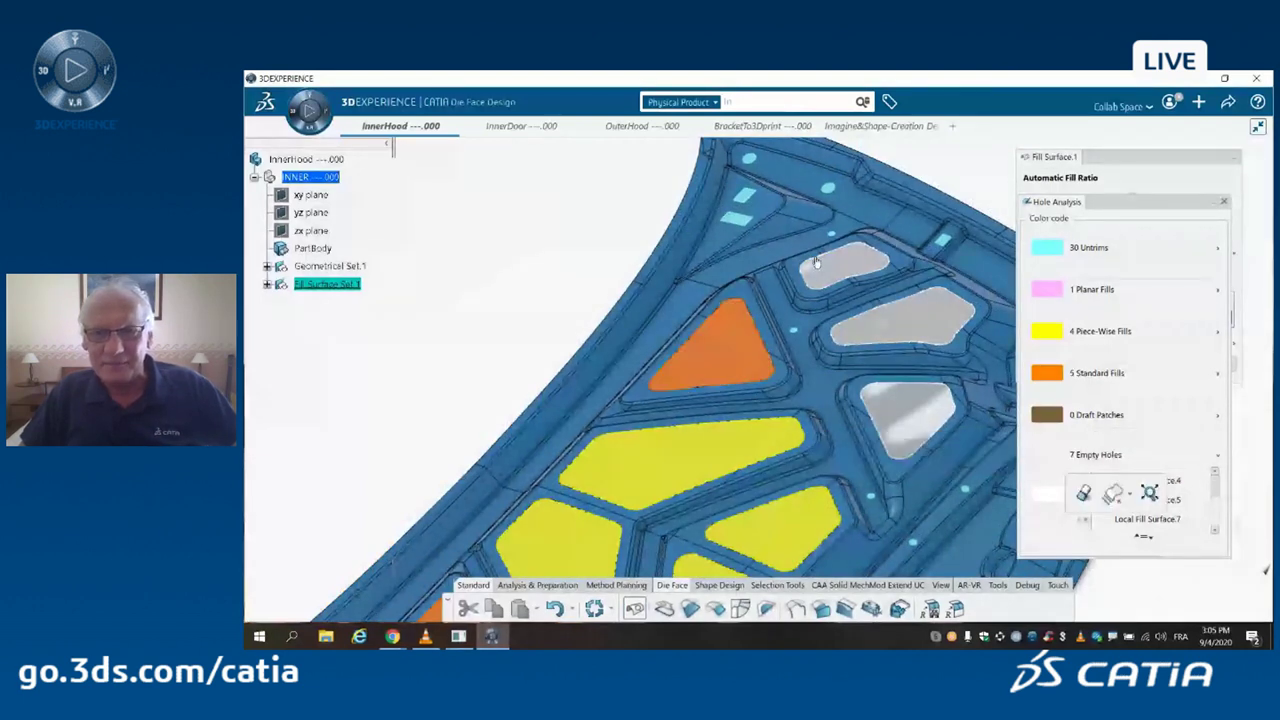
{"action": "left_click", "coordinate": [817, 265]}
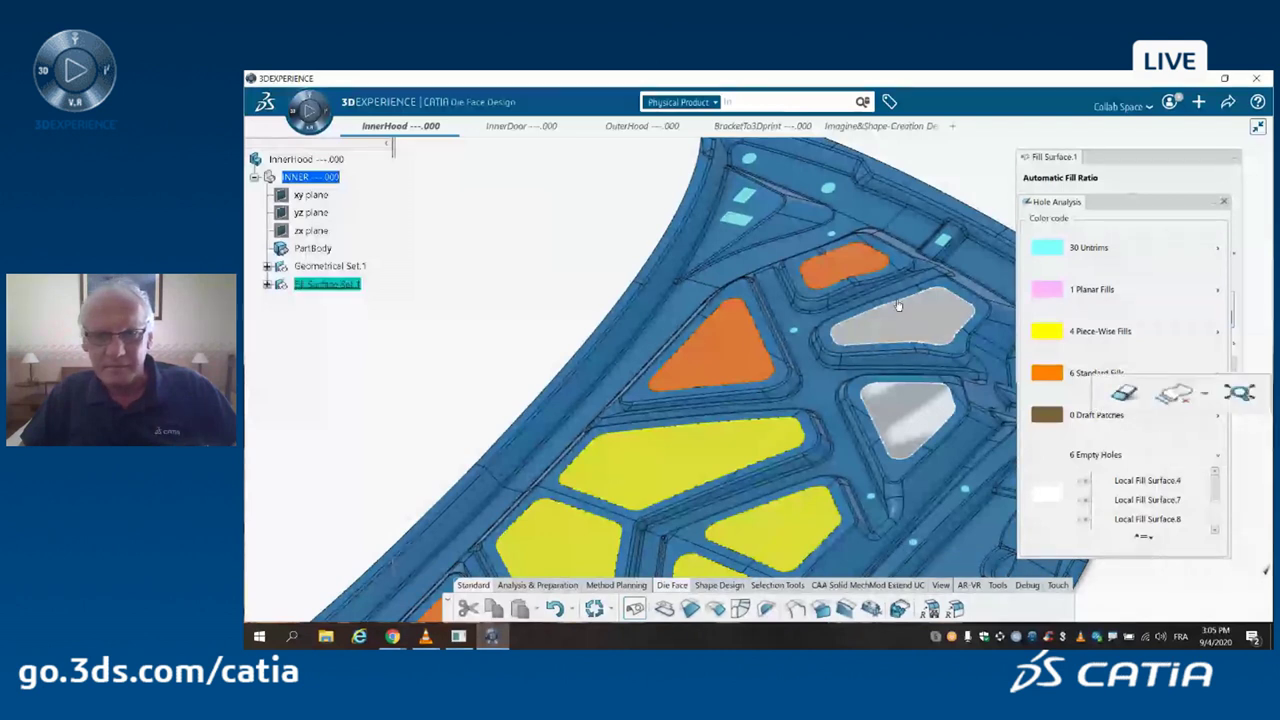
{"action": "left_click", "coordinate": [898, 305]}
{"action": "middle_click_drag", "start_coordinate": [926, 397], "coordinate": [812, 344]}
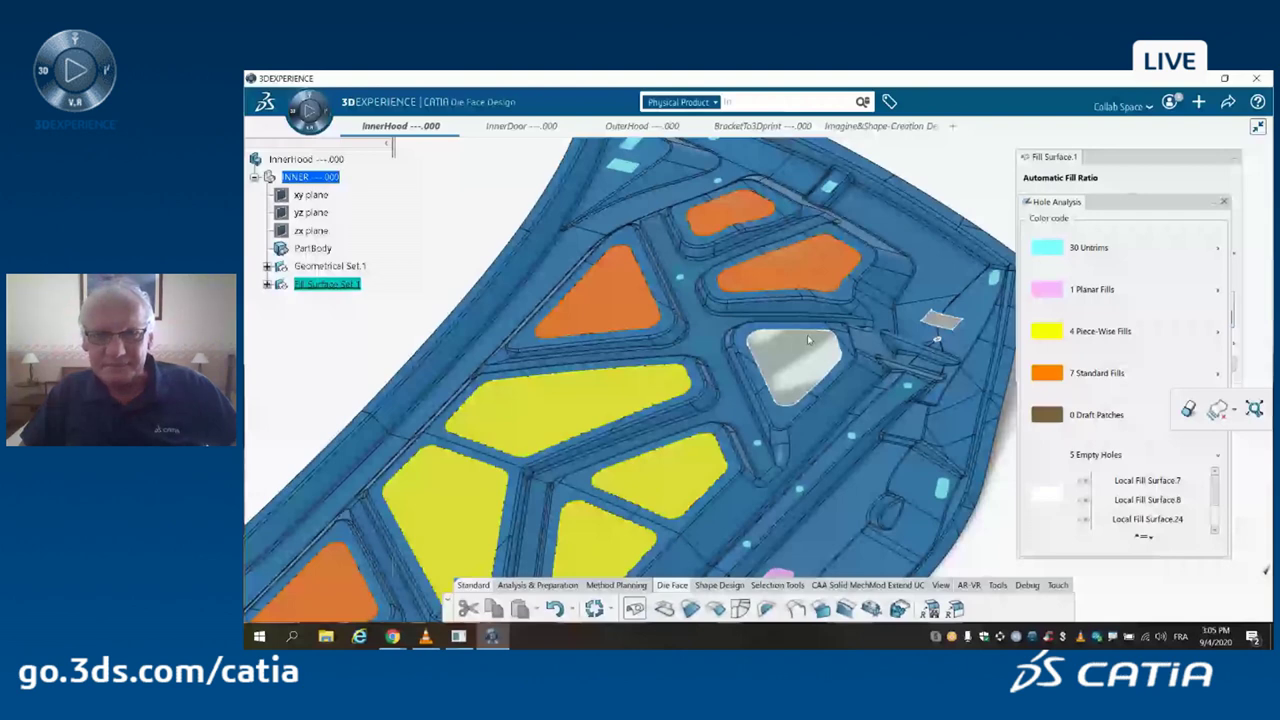
{"action": "left_click", "coordinate": [808, 340]}
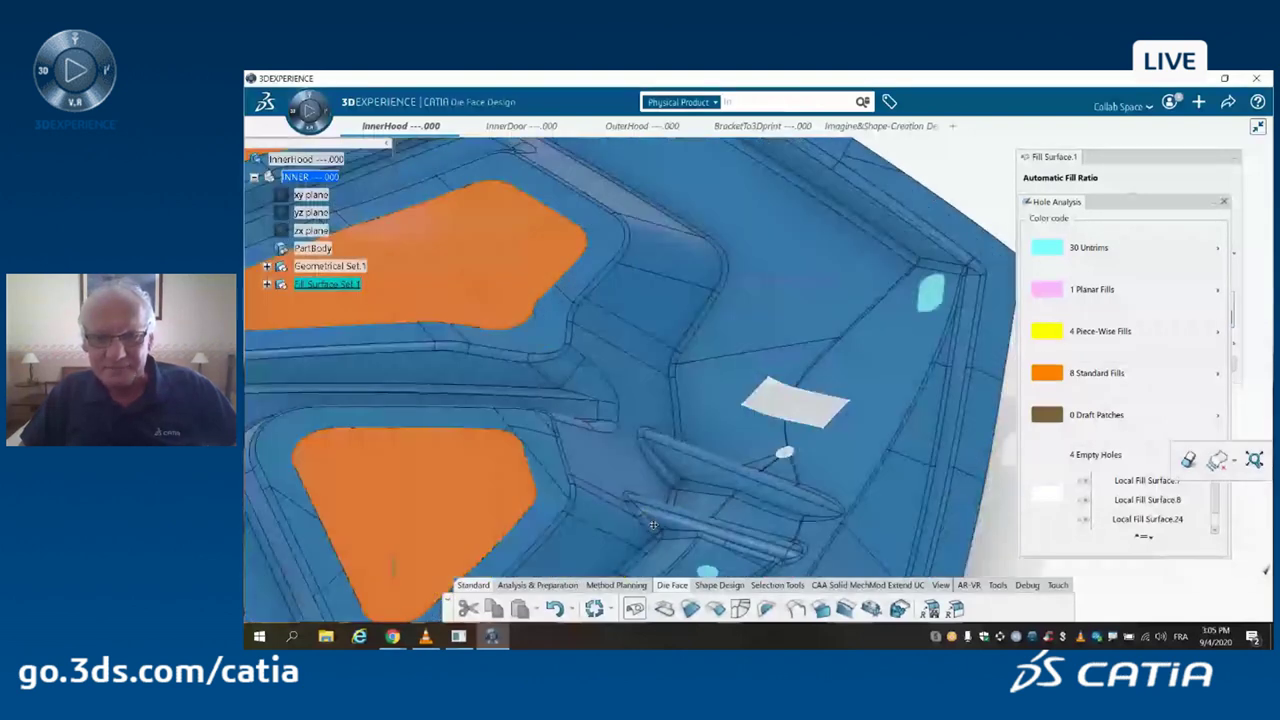
- Close the hole analysis and enable Fill complex holes in the additional Fill Surface options
{"action": "left_click", "coordinate": [788, 418]}
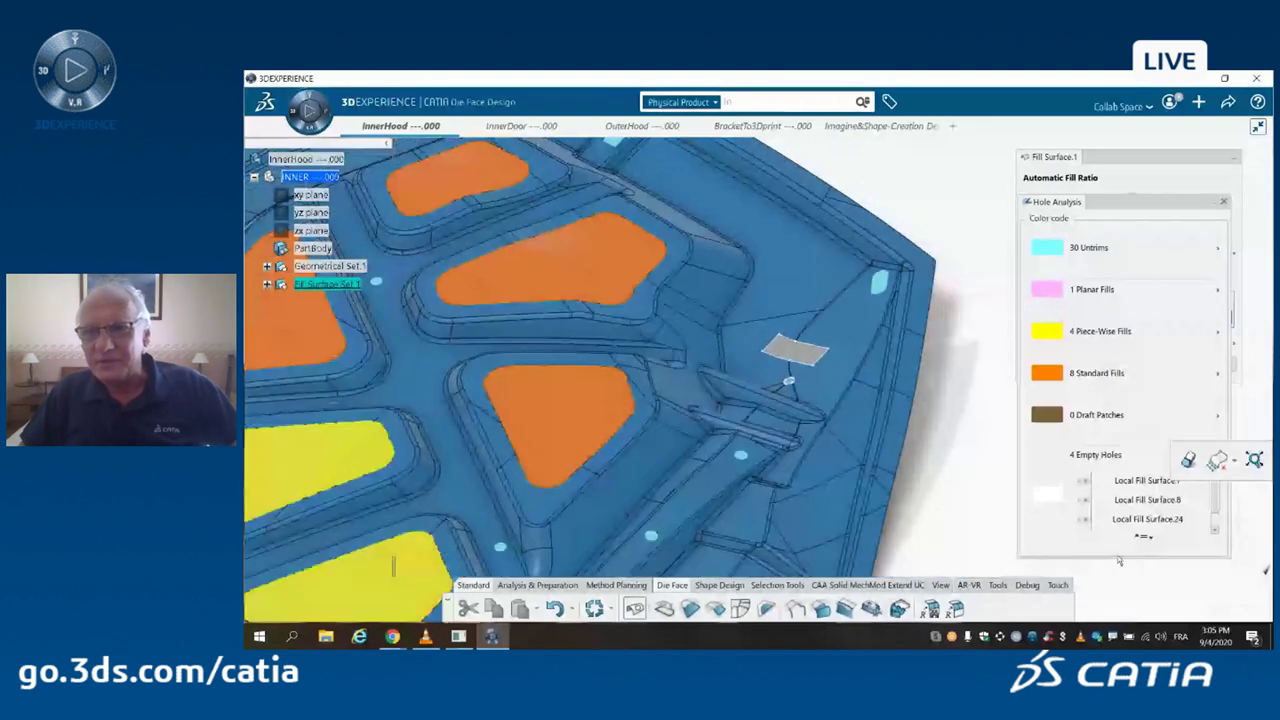
{"action": "left_click", "coordinate": [1143, 481]}
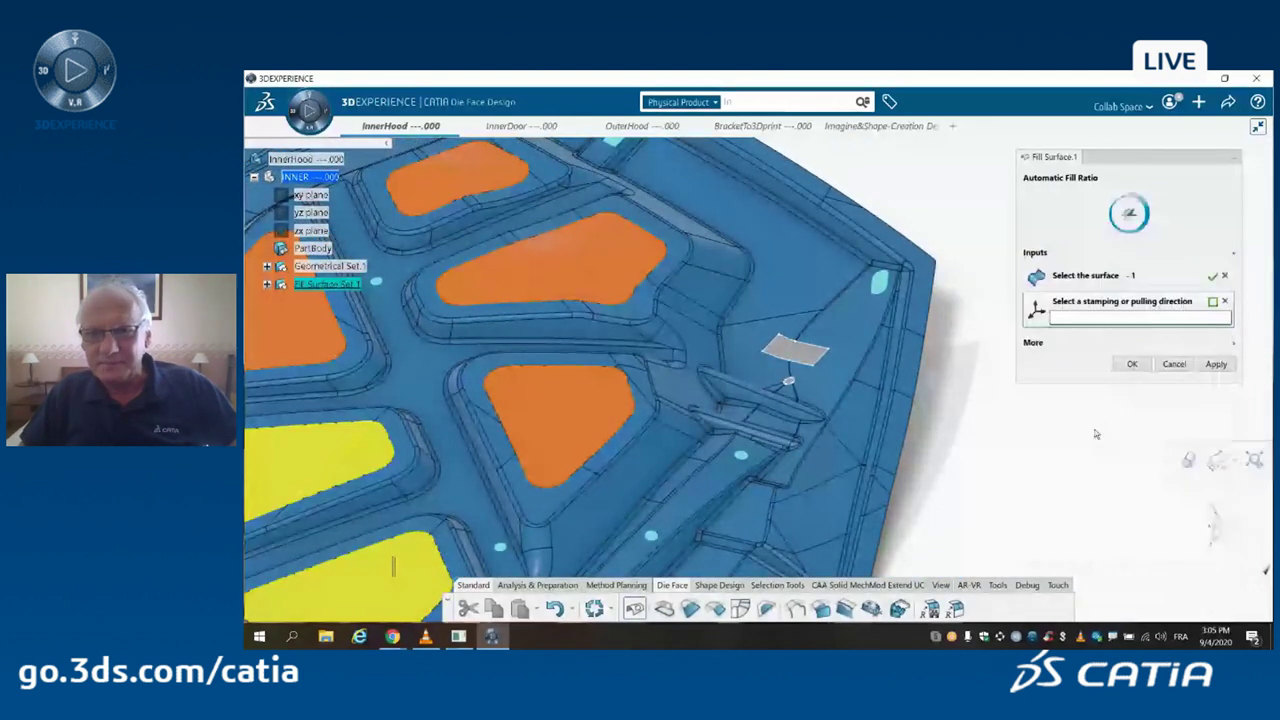
{"action": "left_click", "coordinate": [1054, 351]}
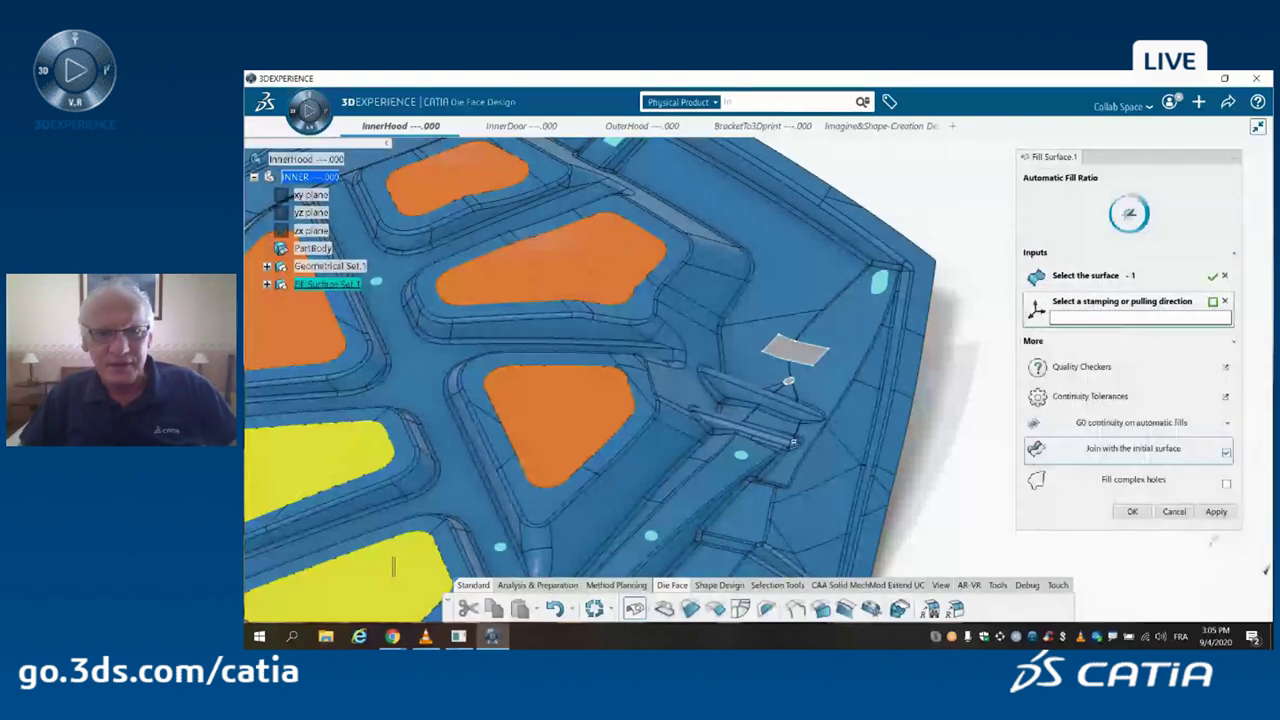
{"action": "mouse_move", "coordinate": [792, 441]}
{"action": "middle_mouse_down"}
{"action": "mouse_move", "coordinate": [848, 425]}
{"action": "mouse_move", "coordinate": [718, 451]}
{"action": "mouse_move", "coordinate": [788, 445]}
{"action": "middle_mouse_up"}
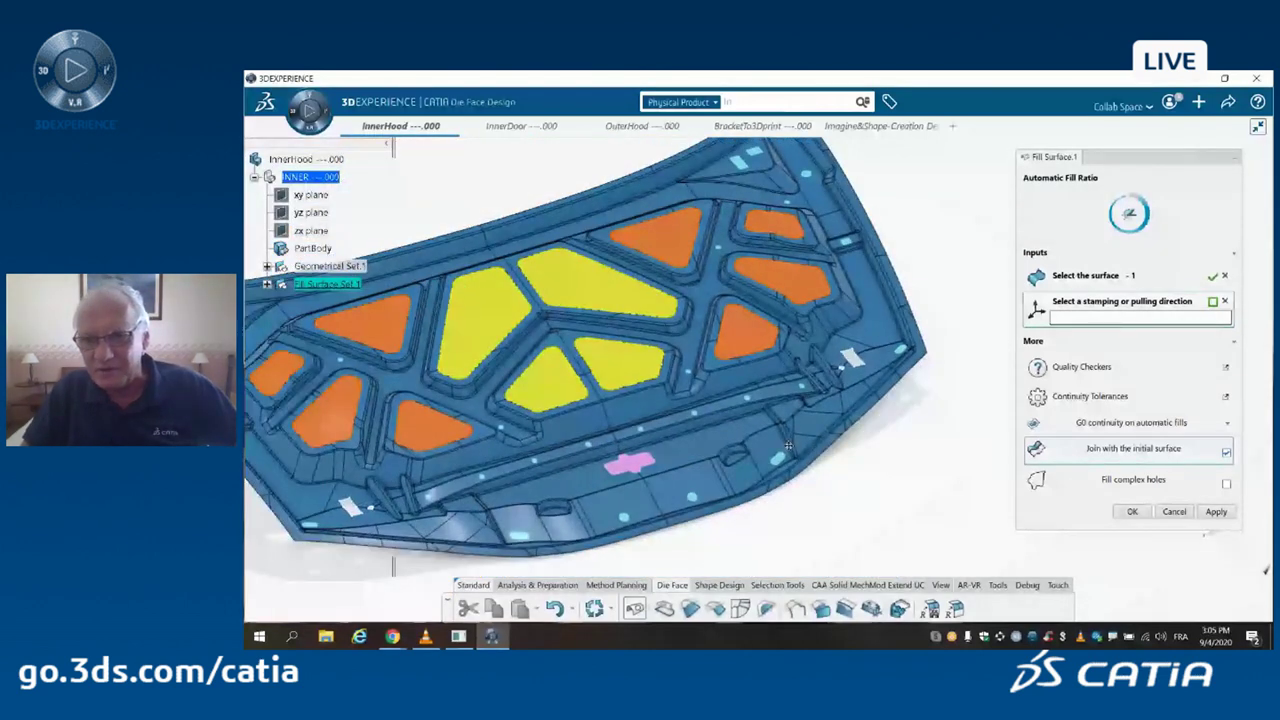
{"action": "middle_click_drag", "start_coordinate": [788, 446], "coordinate": [868, 430]}
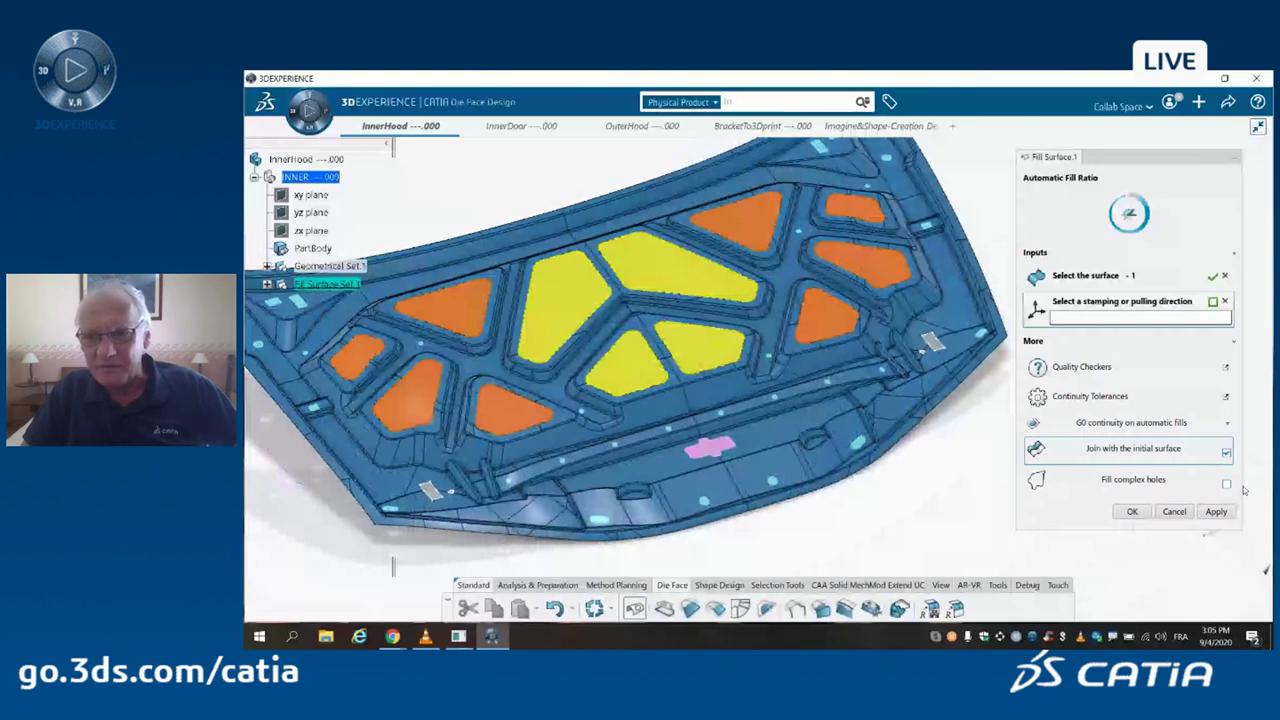
{"action": "left_click", "coordinate": [1110, 483]}
- Apply standard fills to the two small rectangular holes near the front corners of the hood
{"action": "middle_click_drag", "start_coordinate": [803, 508], "coordinate": [802, 482], "text": "ctrl"}
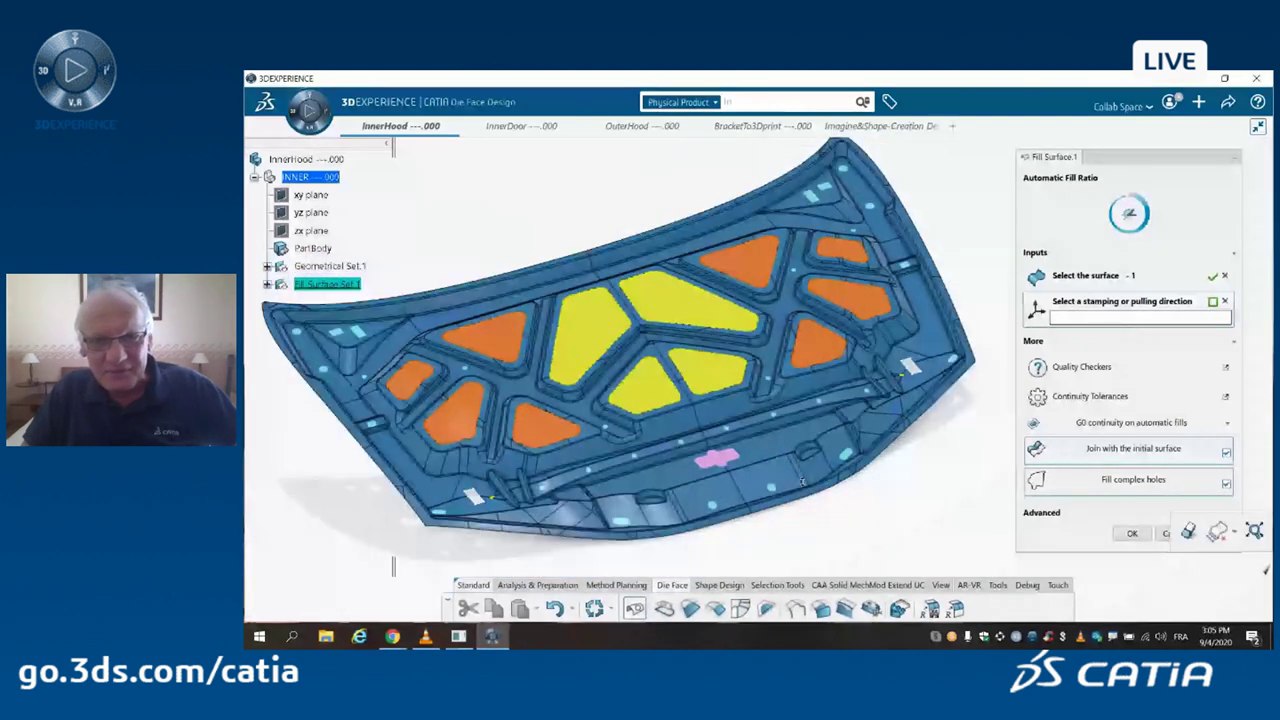
{"action": "scroll", "coordinate": [802, 482], "scroll_direction": "up", "scroll_amount": 5}
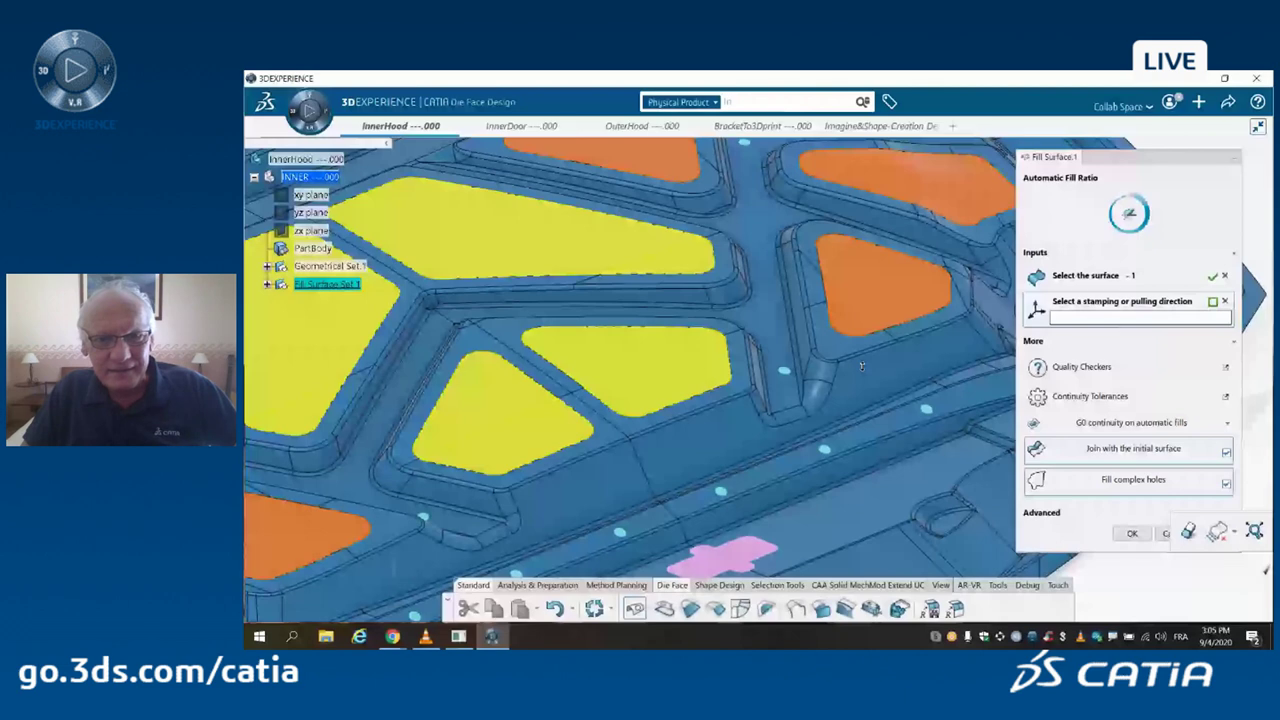
{"action": "scroll", "coordinate": [861, 366], "scroll_direction": "up", "scroll_amount": 5}
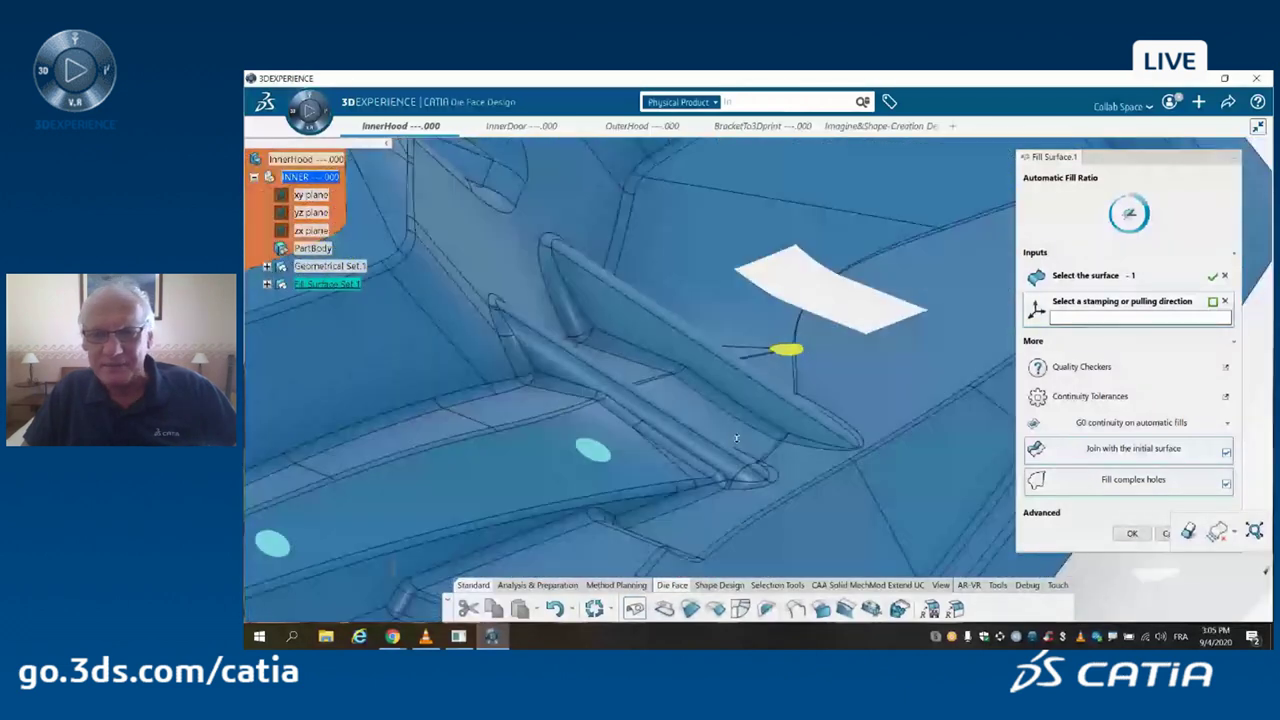
{"action": "scroll", "coordinate": [540, 513], "scroll_direction": "down", "scroll_amount": 2}
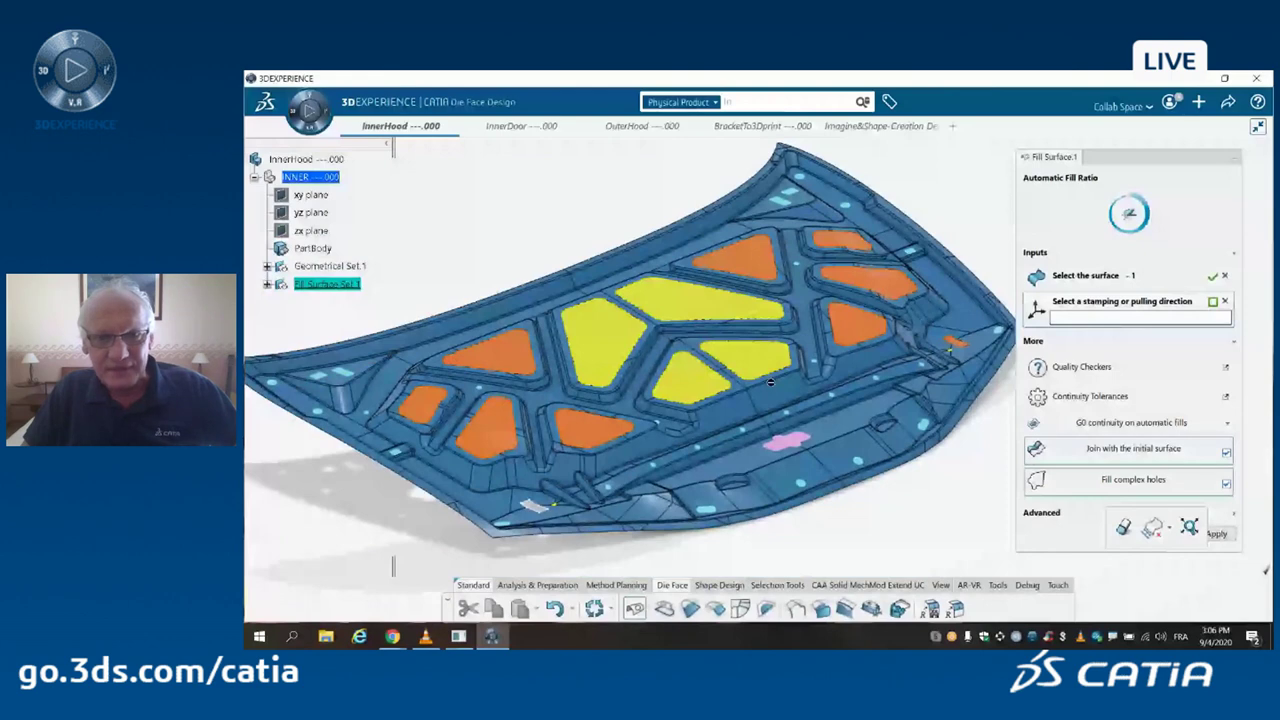
{"action": "scroll", "coordinate": [690, 405], "scroll_direction": "up", "scroll_amount": 5}
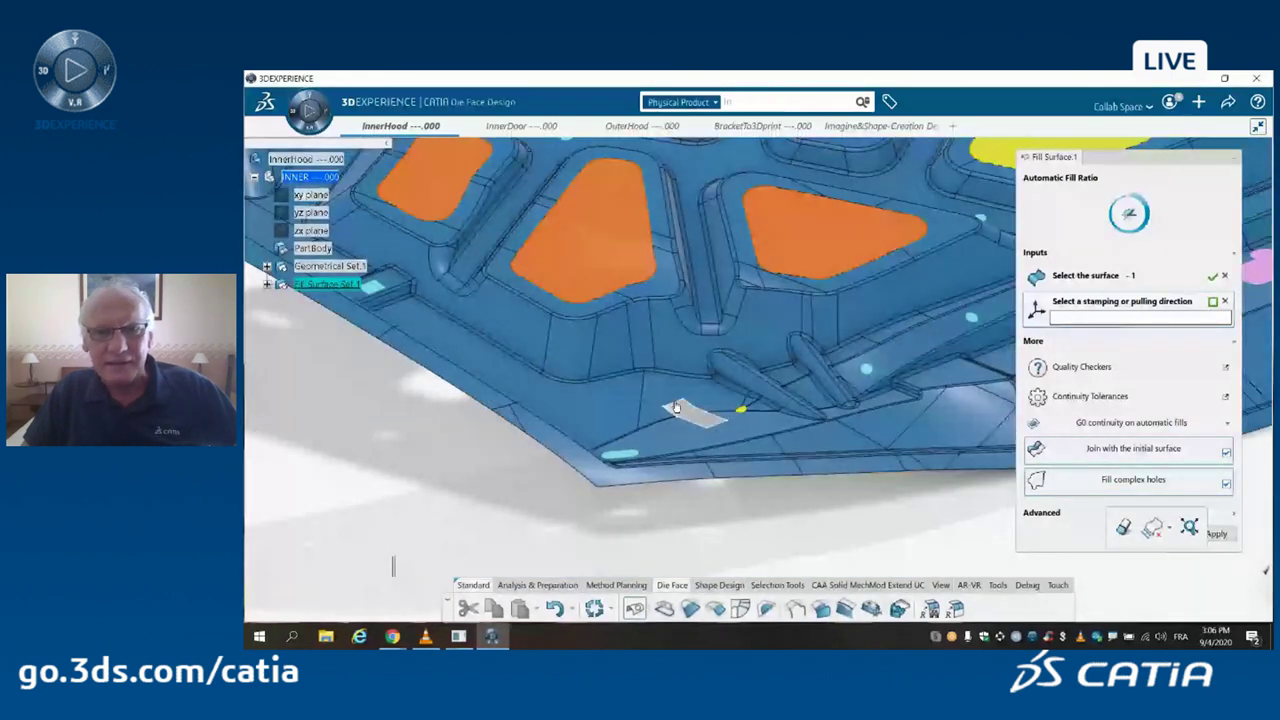
{"action": "scroll", "coordinate": [676, 407], "scroll_direction": "down", "scroll_amount": 5}
{"action": "middle_click_drag", "start_coordinate": [760, 487], "coordinate": [846, 523]}
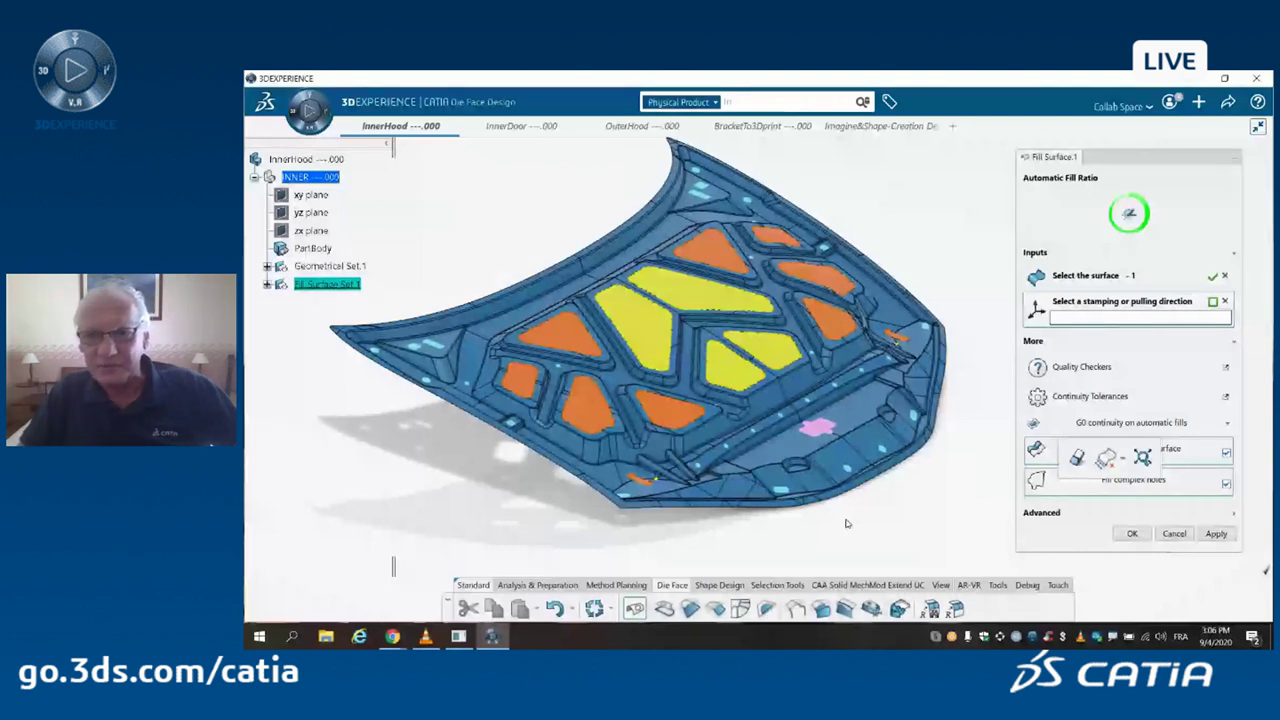
- Analyze the connections between the hood's filled surfaces with the Connect Checker, close it, and inspect the filled hood panel
{"action": "left_click", "coordinate": [1075, 368]}
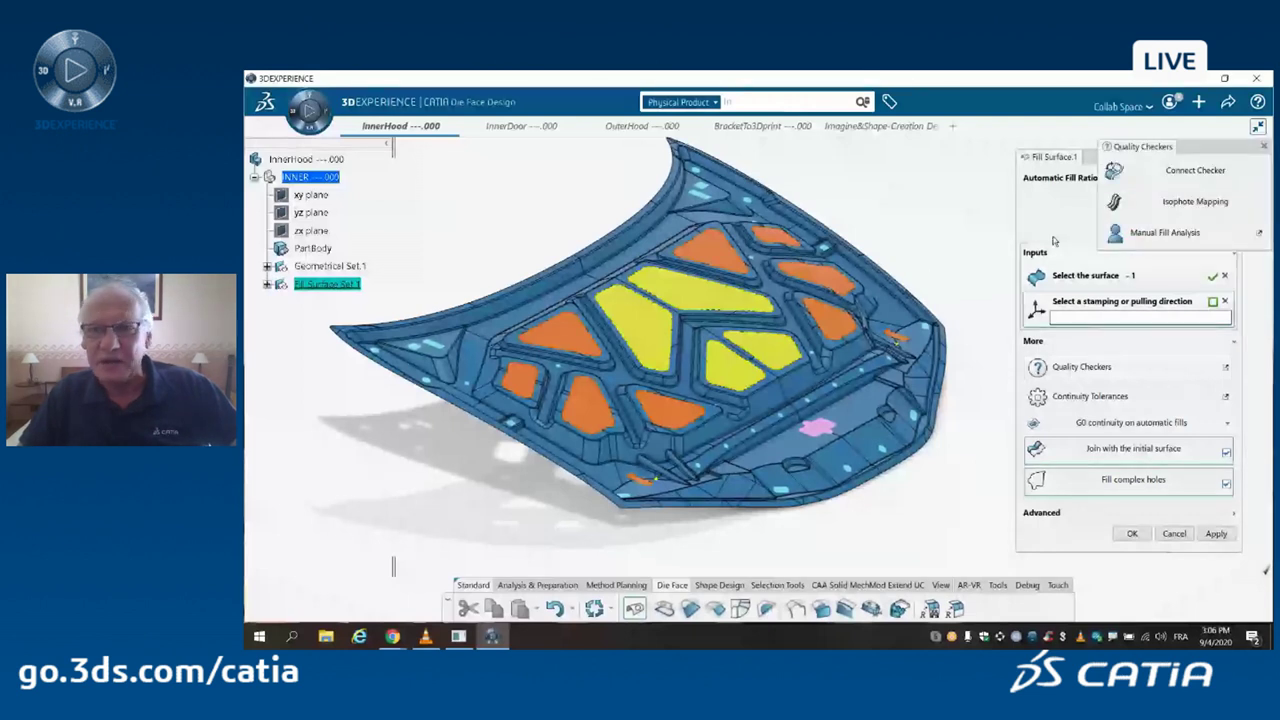
{"action": "left_click", "coordinate": [1195, 172]}
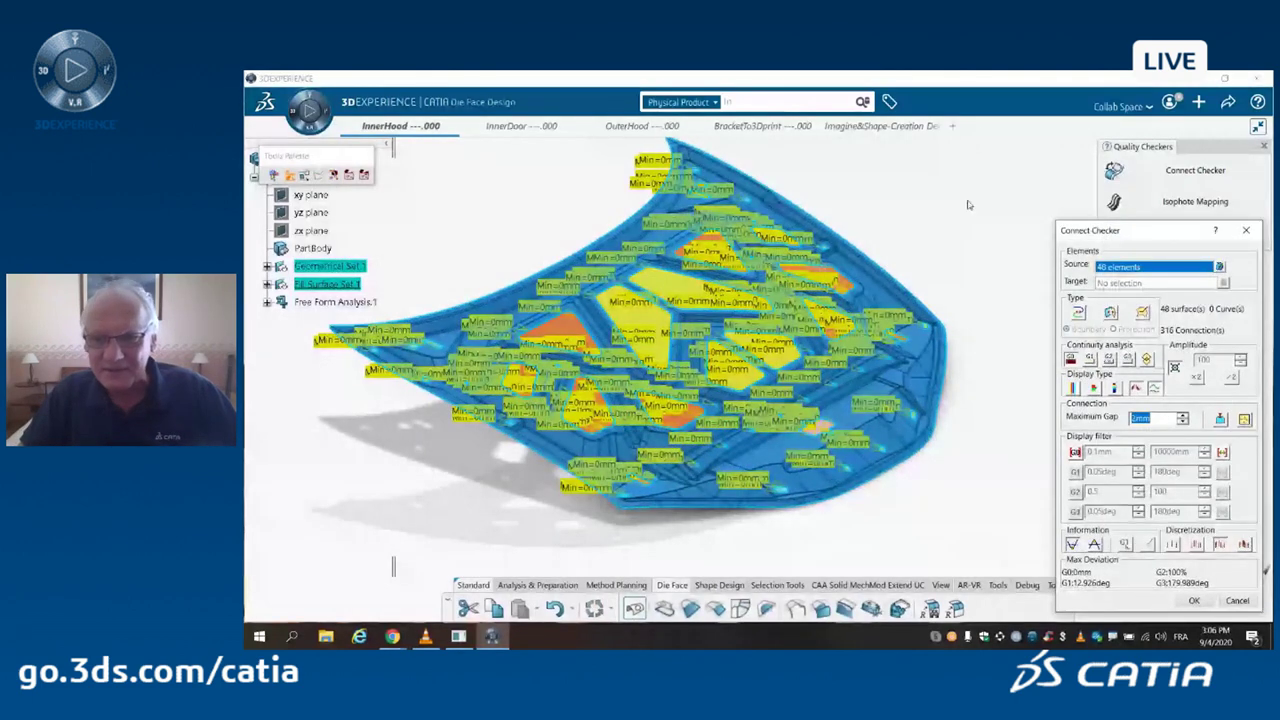
{"action": "left_click", "coordinate": [1232, 602]}
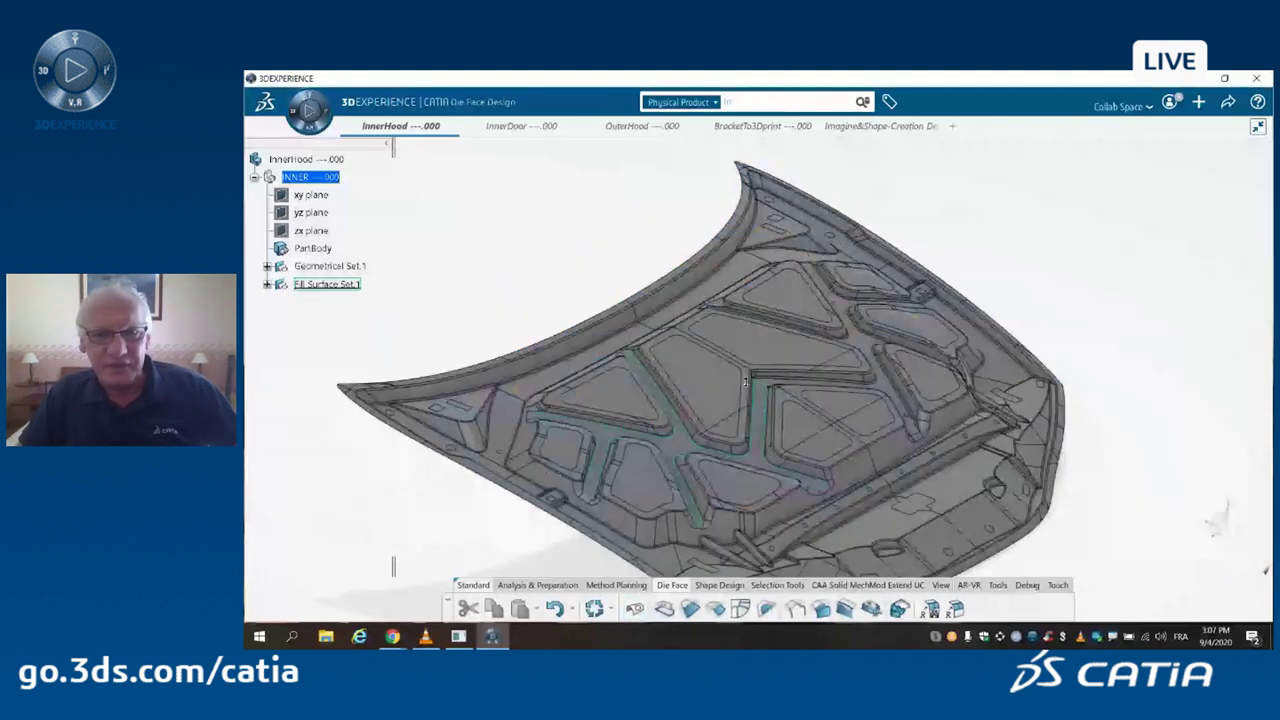
{"action": "scroll", "coordinate": [746, 378], "scroll_direction": "up", "scroll_amount": 1}
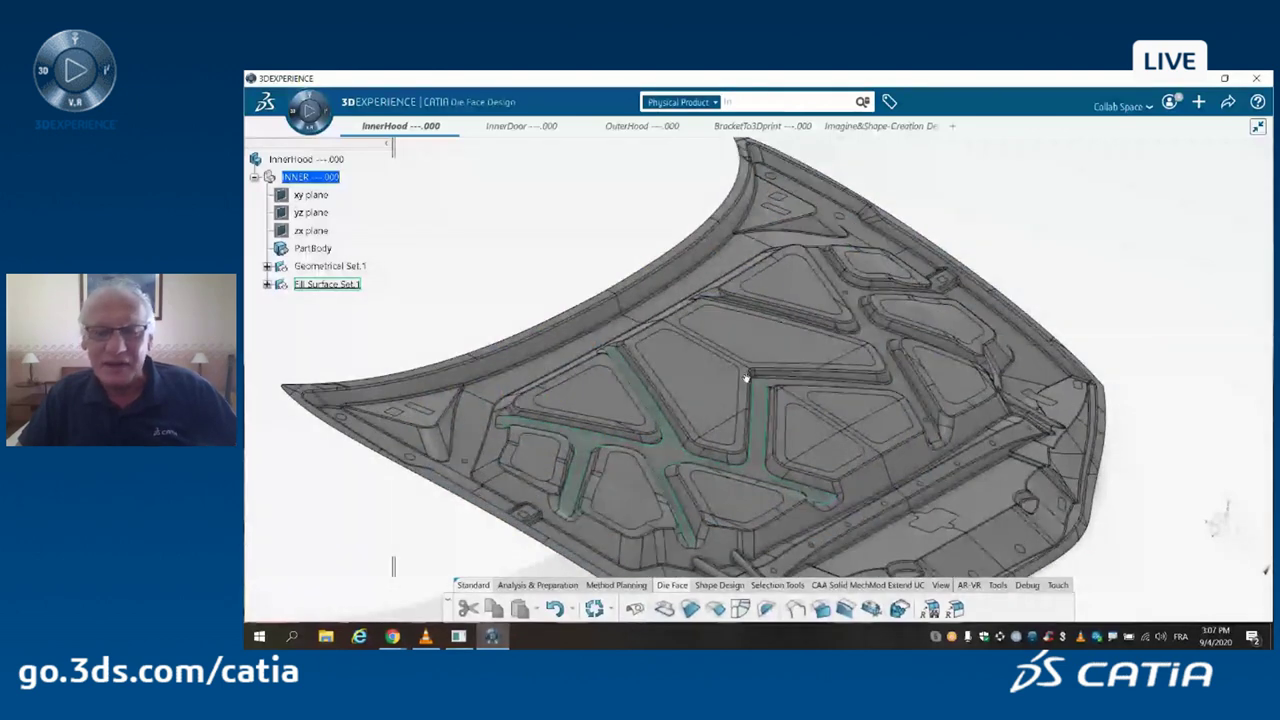
{"action": "middle_click_drag", "start_coordinate": [745, 377], "coordinate": [828, 451]}
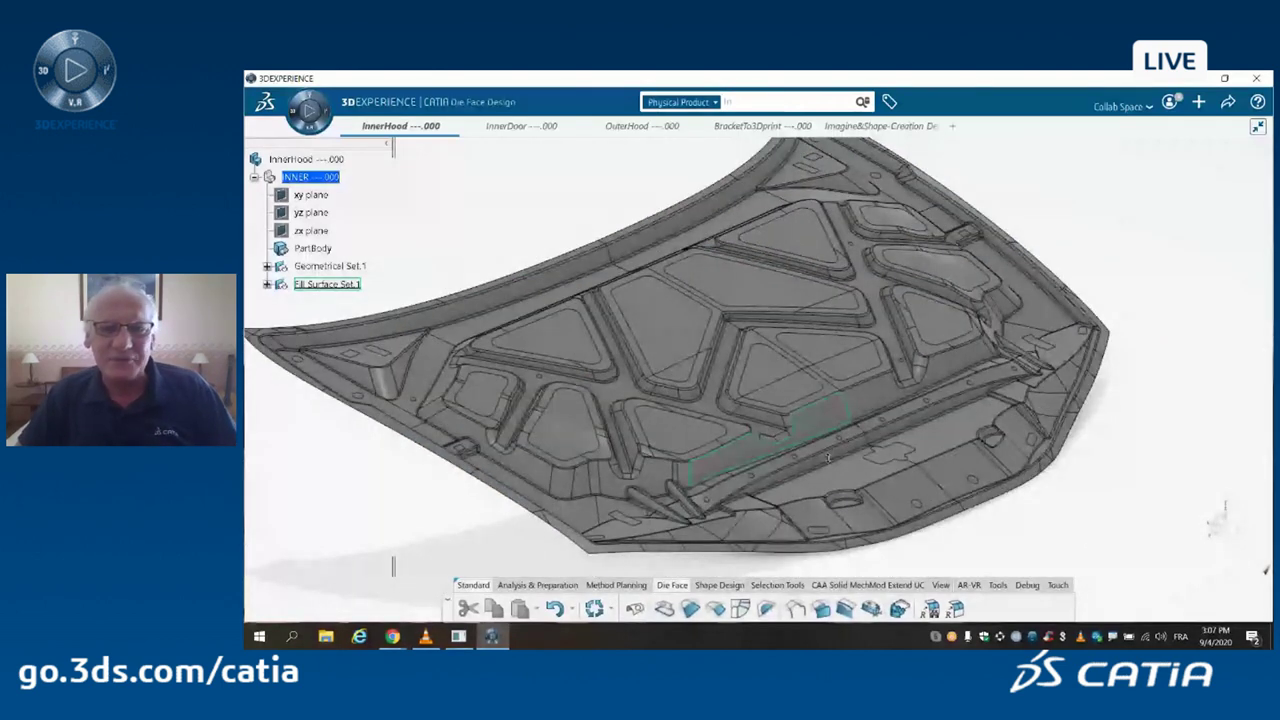
{"action": "scroll", "coordinate": [828, 457], "scroll_direction": "down", "scroll_amount": 2}
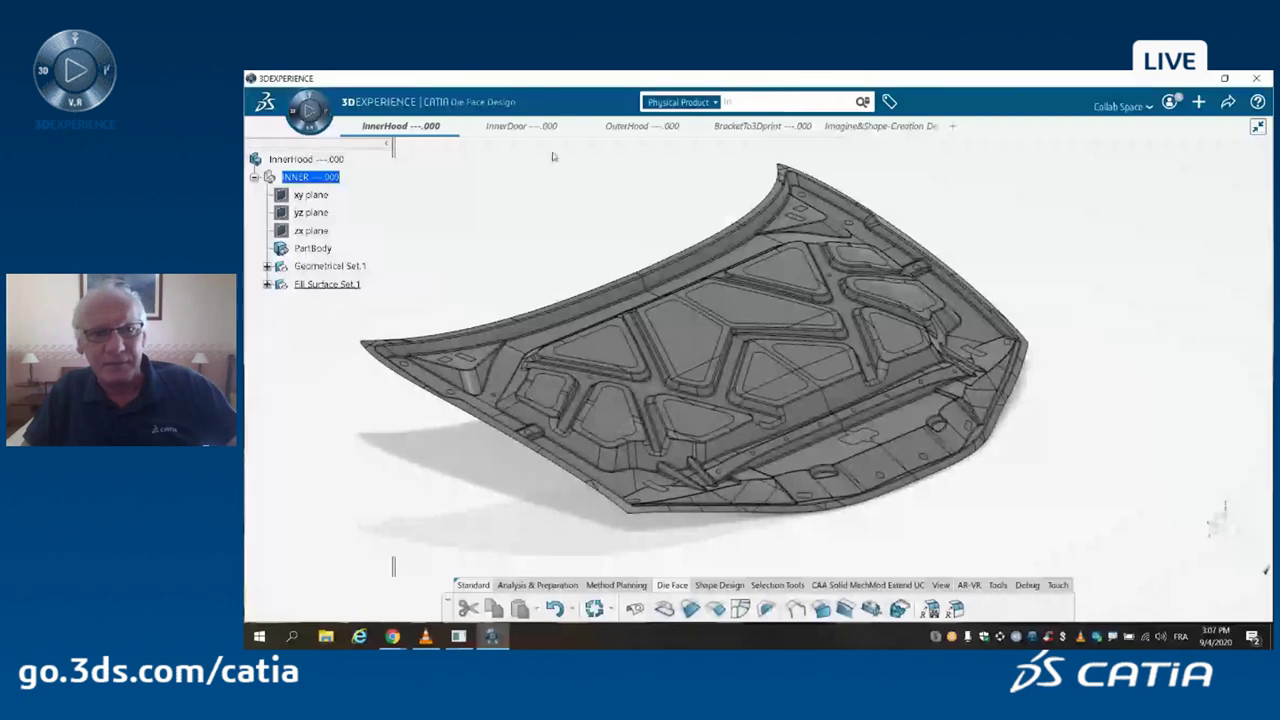
- Switch to the InnerDoor model and fill the door panel's holes with Fill Surface, with Fill complex holes enabled
{"action": "mouse_move", "coordinate": [506, 129]}
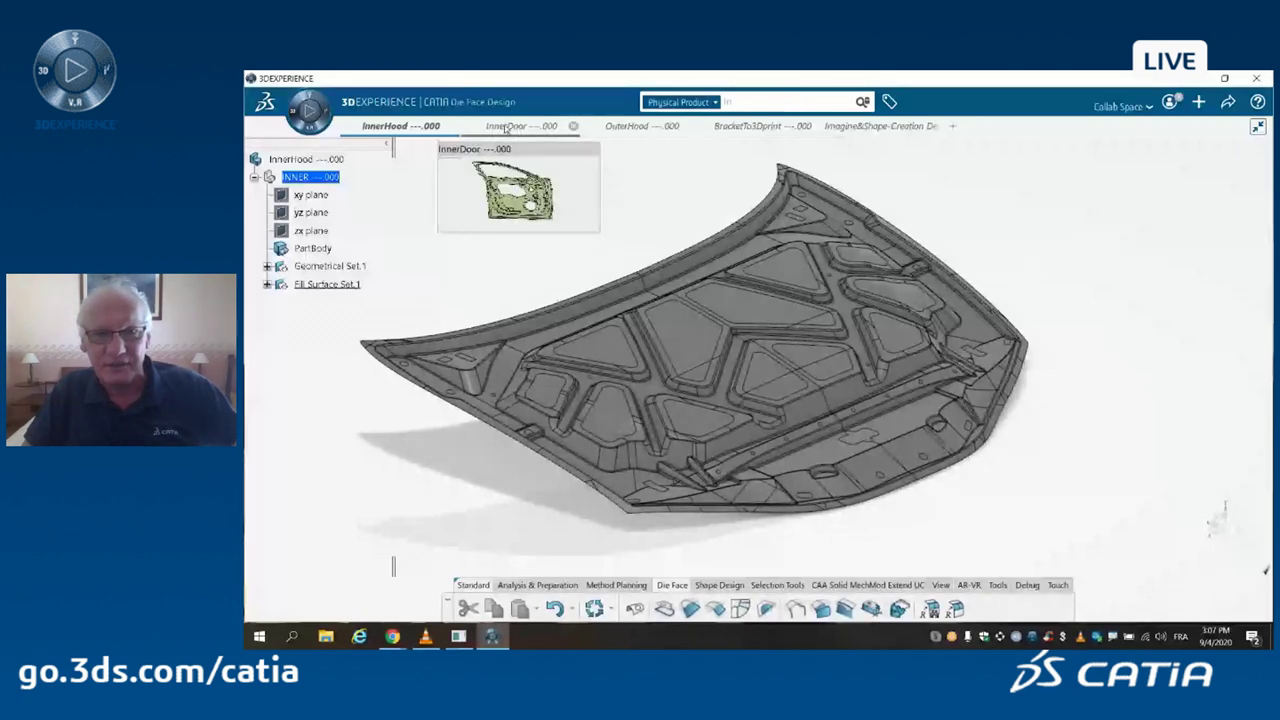
{"action": "left_click", "coordinate": [506, 127]}
{"action": "middle_click_drag", "start_coordinate": [633, 259], "coordinate": [680, 447]}
{"action": "left_click", "coordinate": [634, 608]}
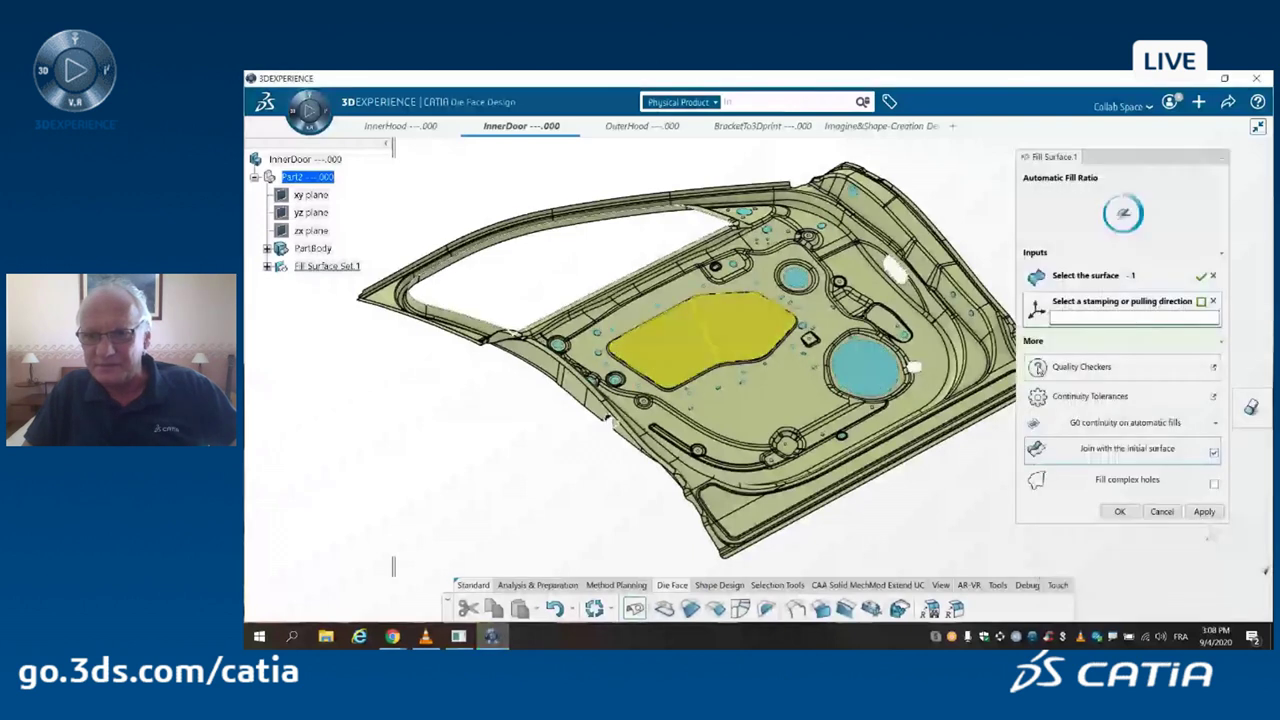
{"action": "left_click", "coordinate": [1090, 484]}
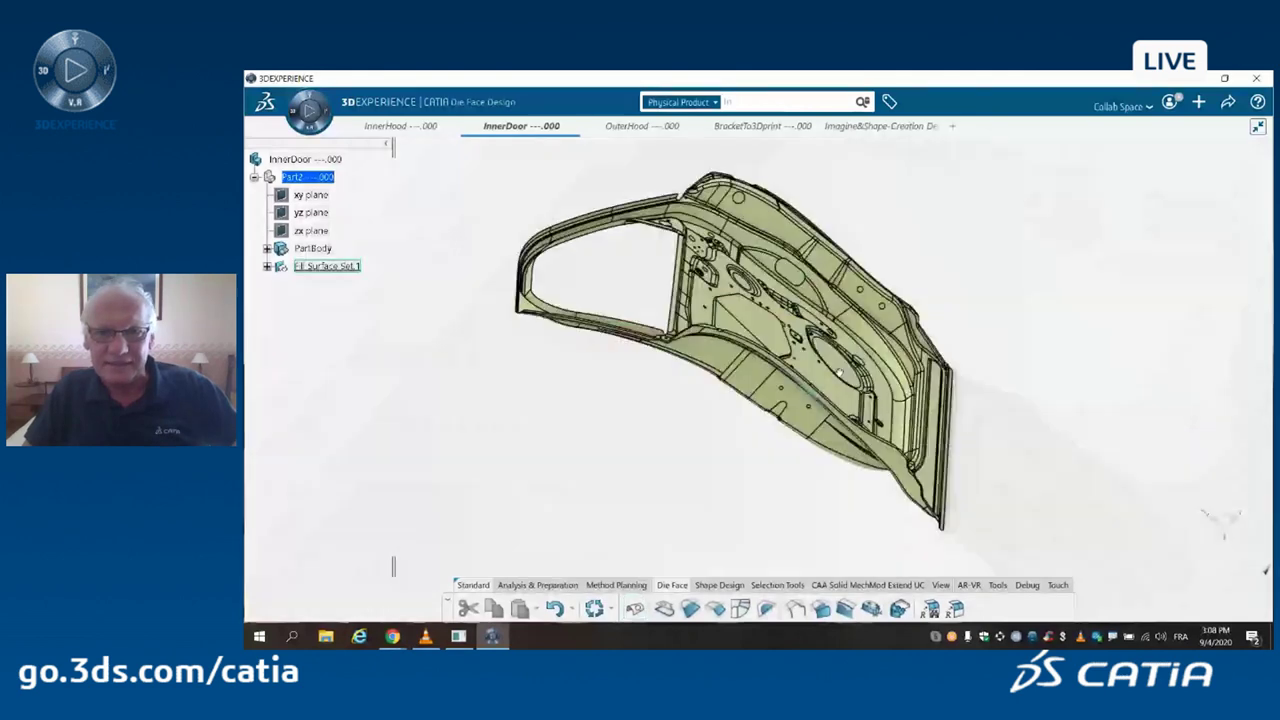
- Inspect the filled inner door panel from several angles, up close around the window frame and in side view
{"action": "middle_click_drag", "start_coordinate": [800, 337], "coordinate": [840, 308]}
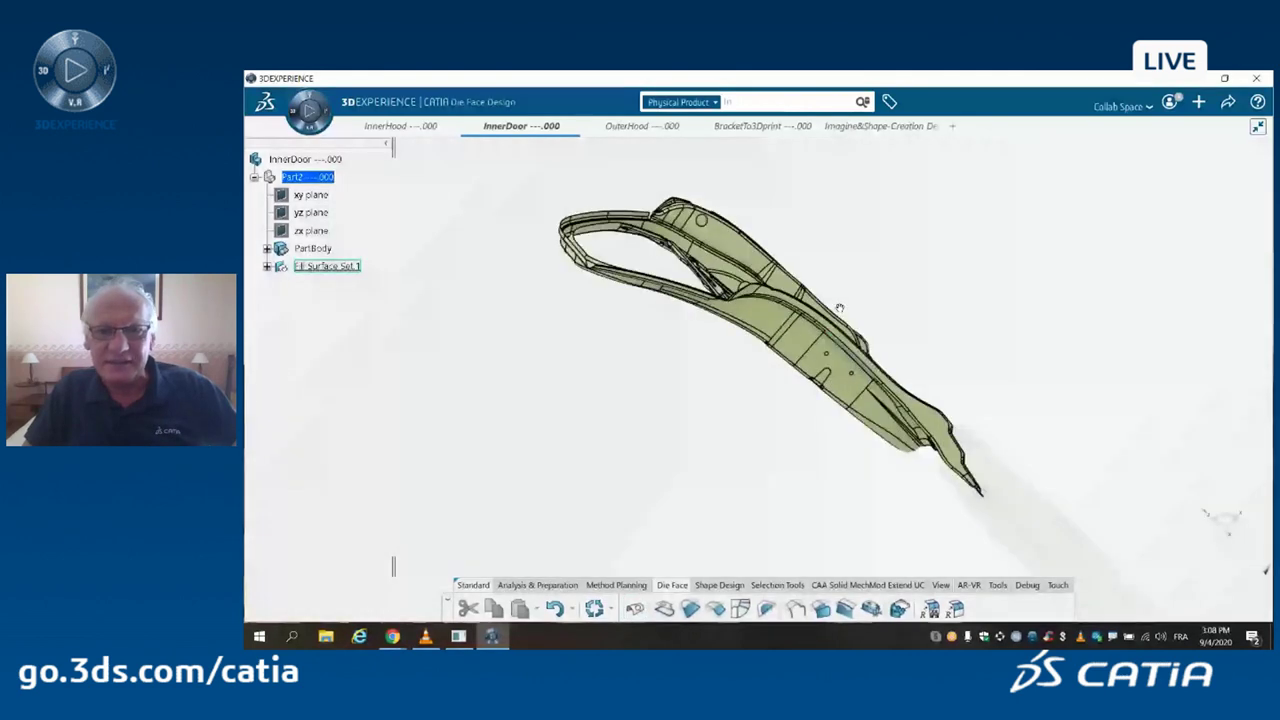
{"action": "middle_click_drag", "start_coordinate": [840, 308], "coordinate": [704, 377]}
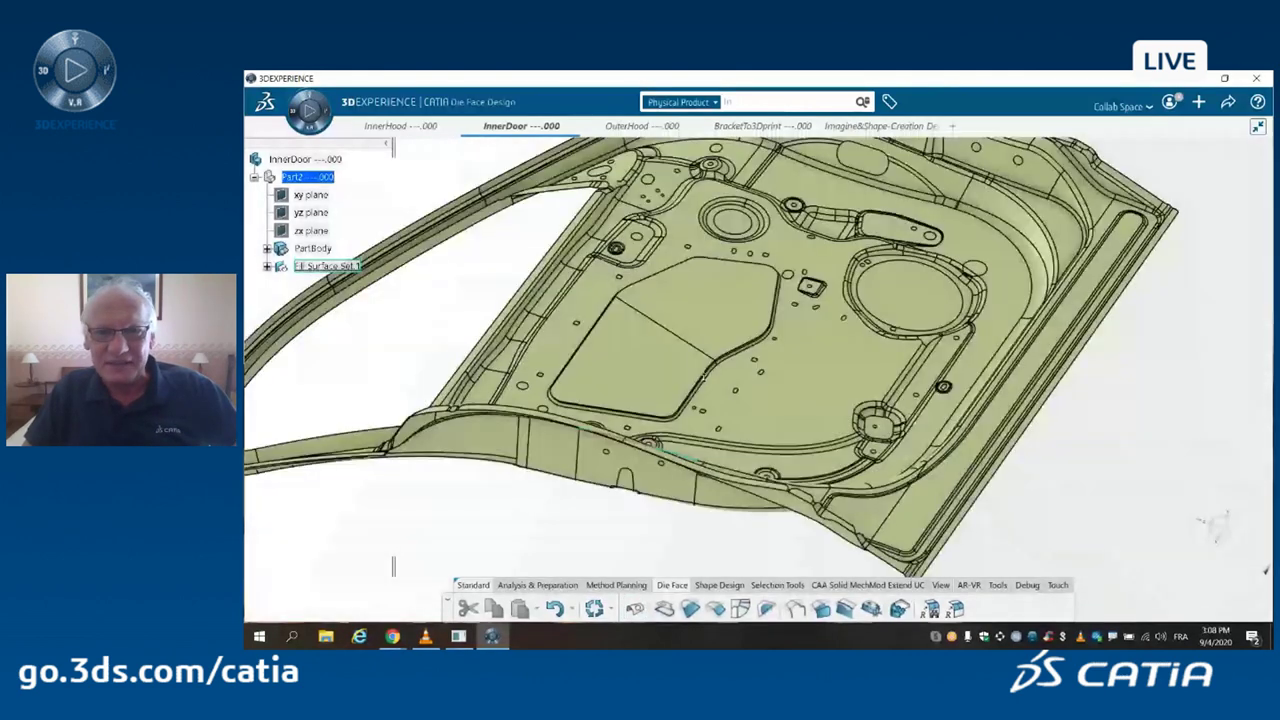
{"action": "scroll", "coordinate": [705, 375], "scroll_direction": "down", "scroll_amount": 3}
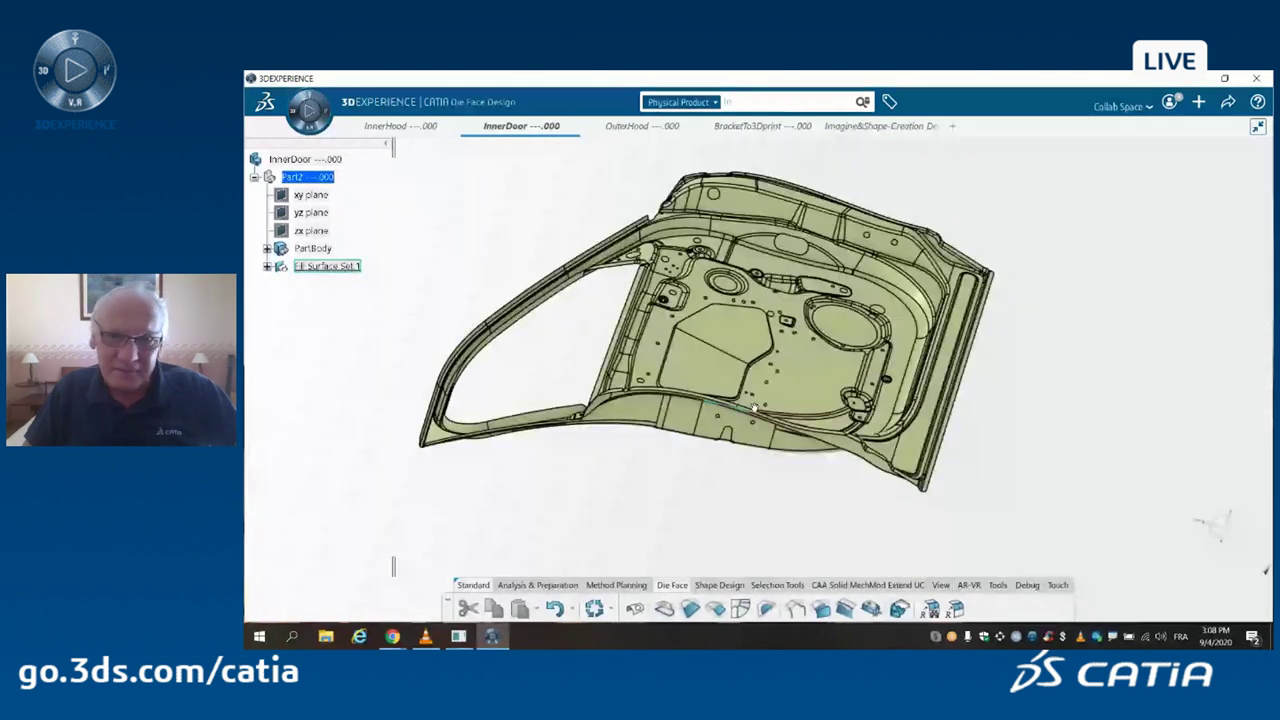
{"action": "middle_click_drag", "start_coordinate": [754, 408], "coordinate": [540, 300]}
{"action": "scroll", "coordinate": [537, 298], "scroll_direction": "up", "scroll_amount": 3}
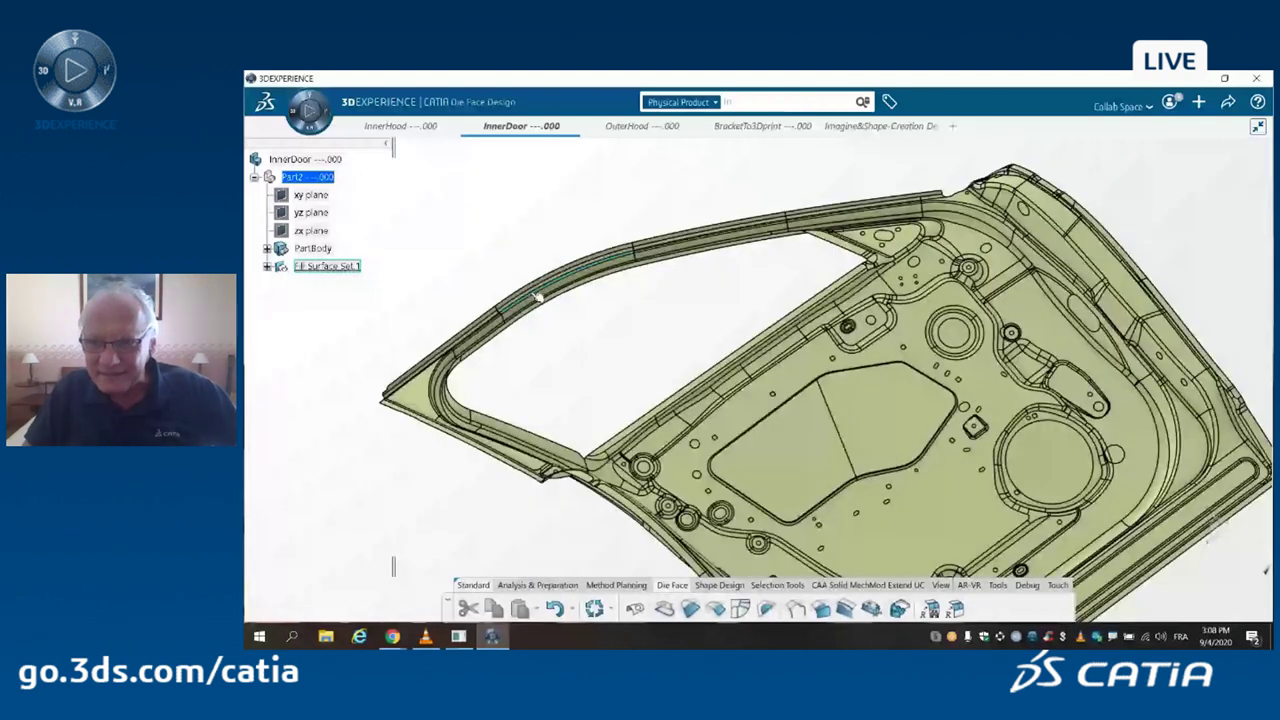
{"action": "scroll", "coordinate": [537, 297], "scroll_direction": "up", "scroll_amount": 5}
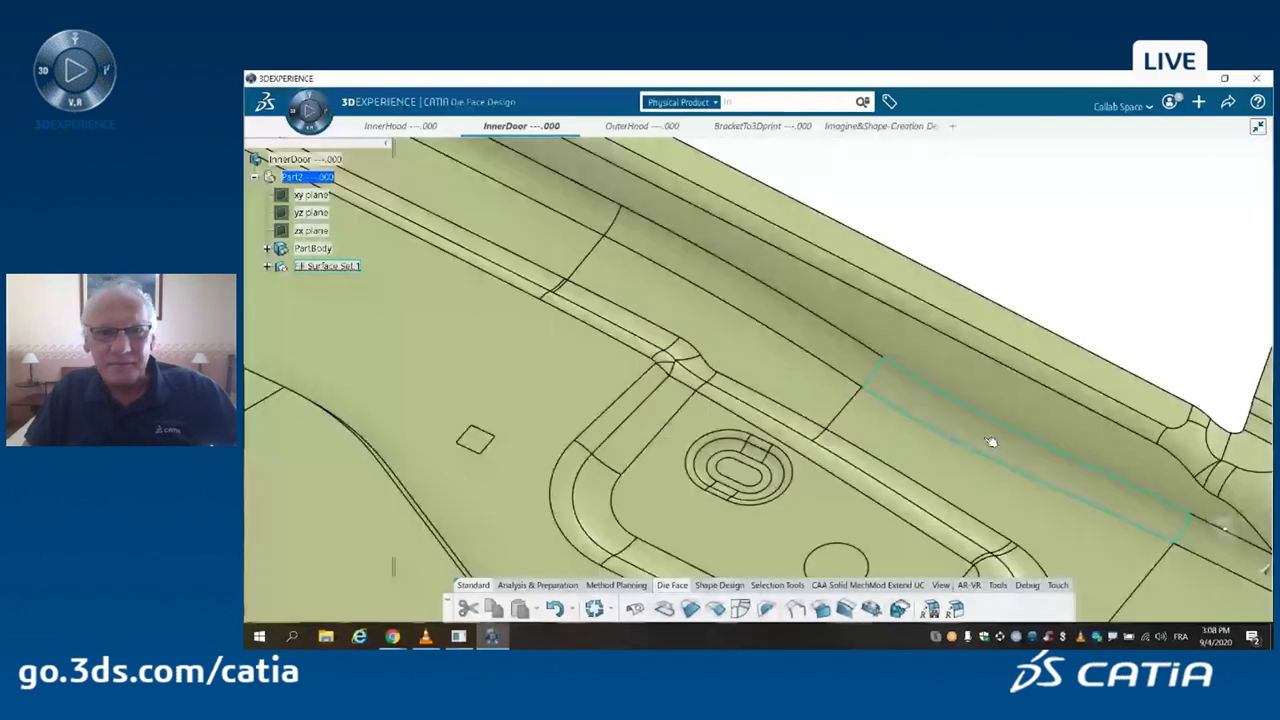
{"action": "scroll", "coordinate": [990, 442], "scroll_direction": "up", "scroll_amount": 3}
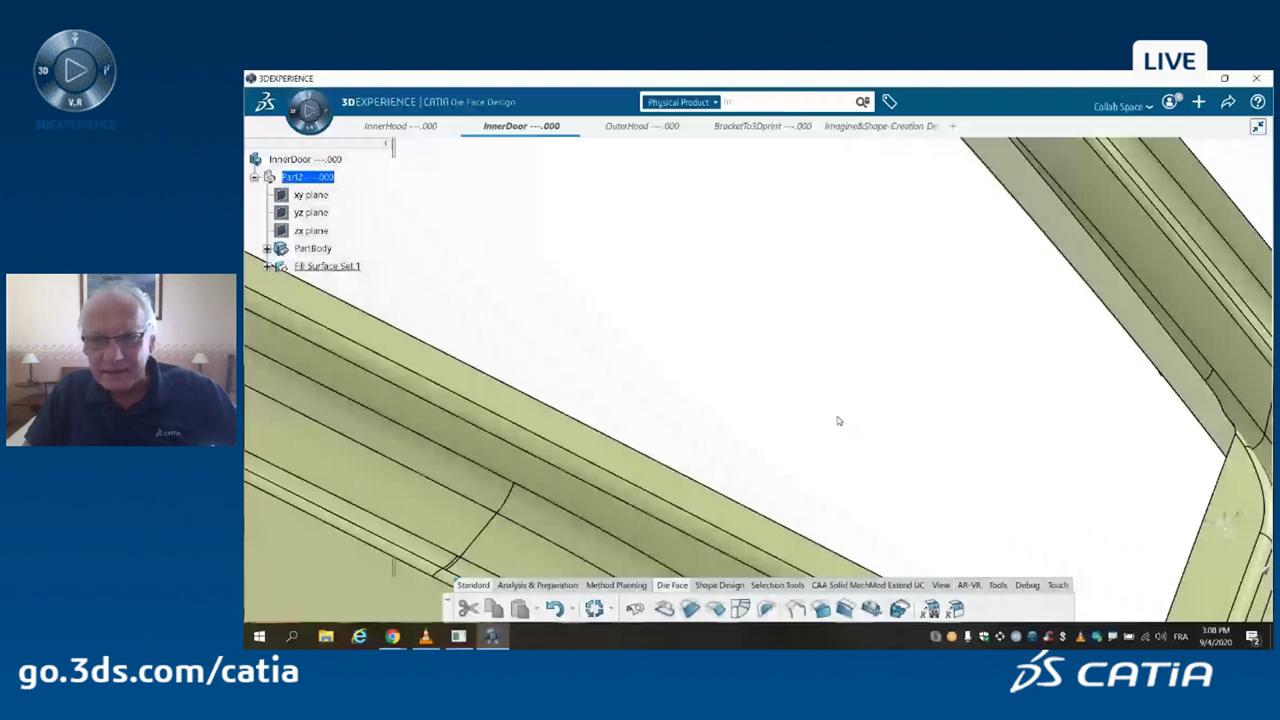
{"action": "scroll", "coordinate": [909, 369], "scroll_direction": "down", "scroll_amount": 5}
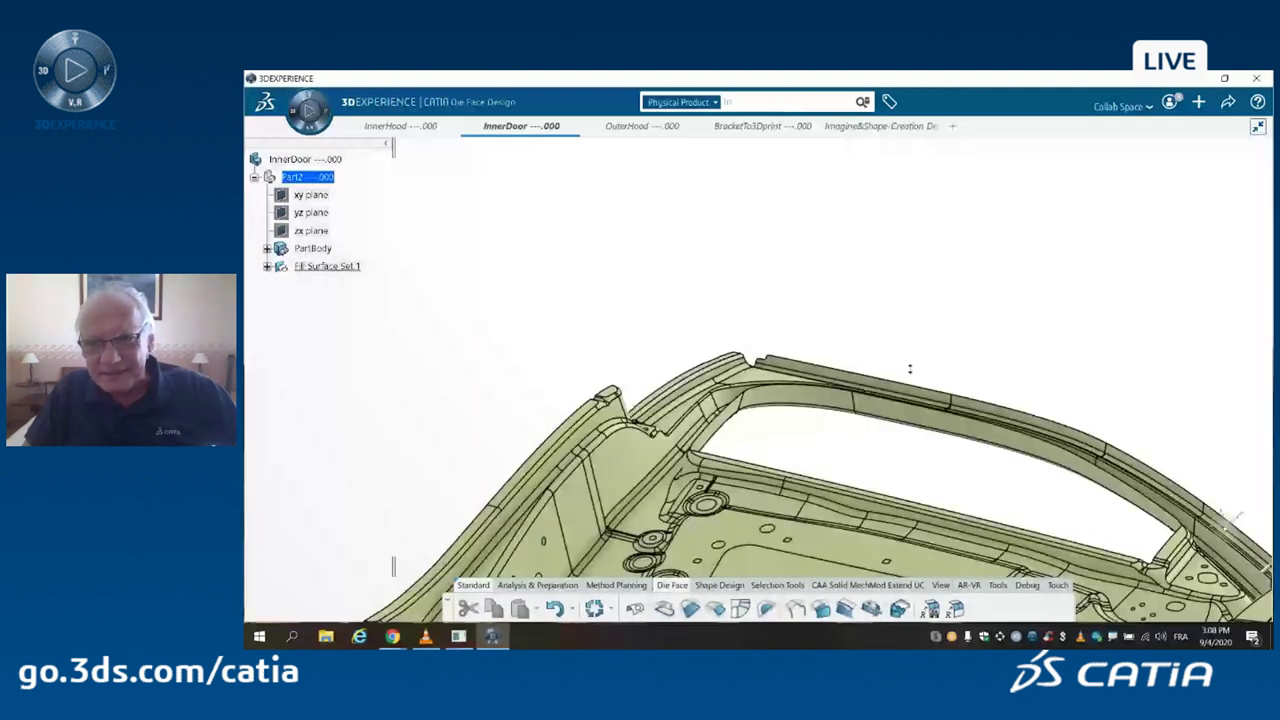
{"action": "middle_click_drag", "start_coordinate": [910, 369], "coordinate": [868, 421]}
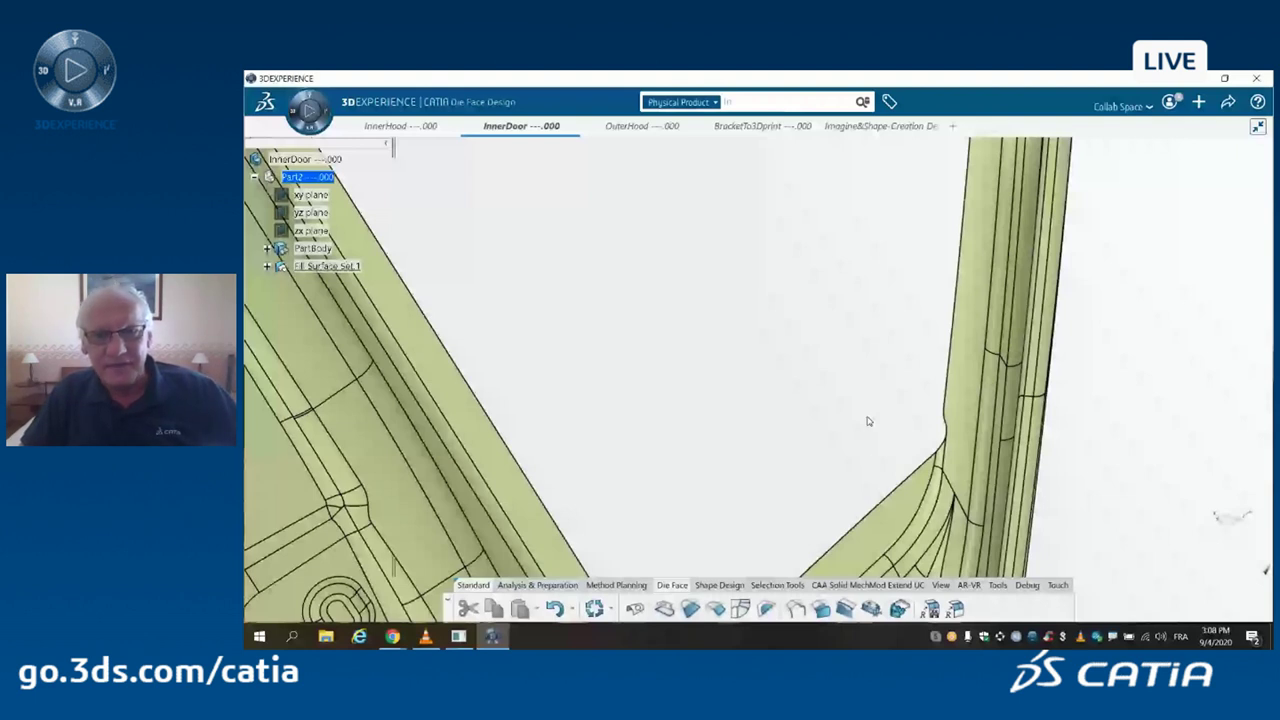
{"action": "middle_click_drag", "start_coordinate": [868, 421], "coordinate": [839, 305], "text": "ctrl"}
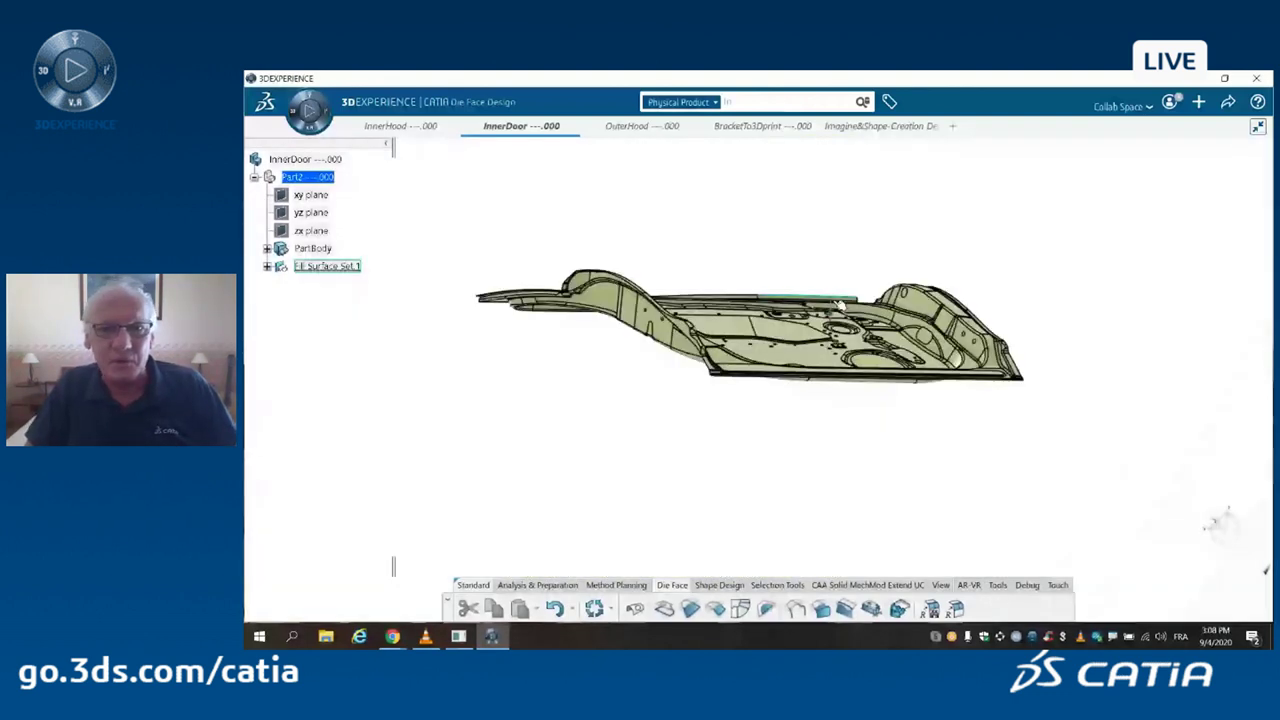
{"action": "middle_click_drag", "start_coordinate": [840, 305], "coordinate": [1015, 352]}
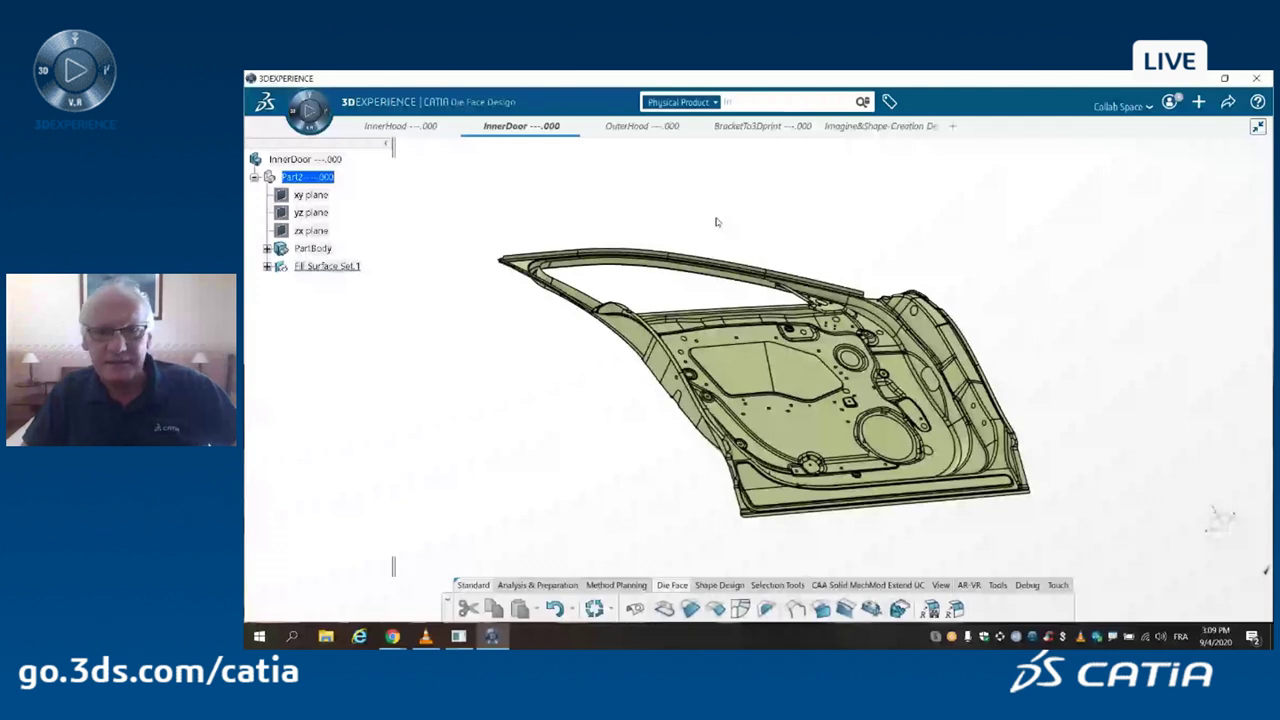
- Switch to the OuterHood model and start a surface extension using the hood's front edge contour as the feature to extend
{"action": "key", "text": "ctrl+Tab"}
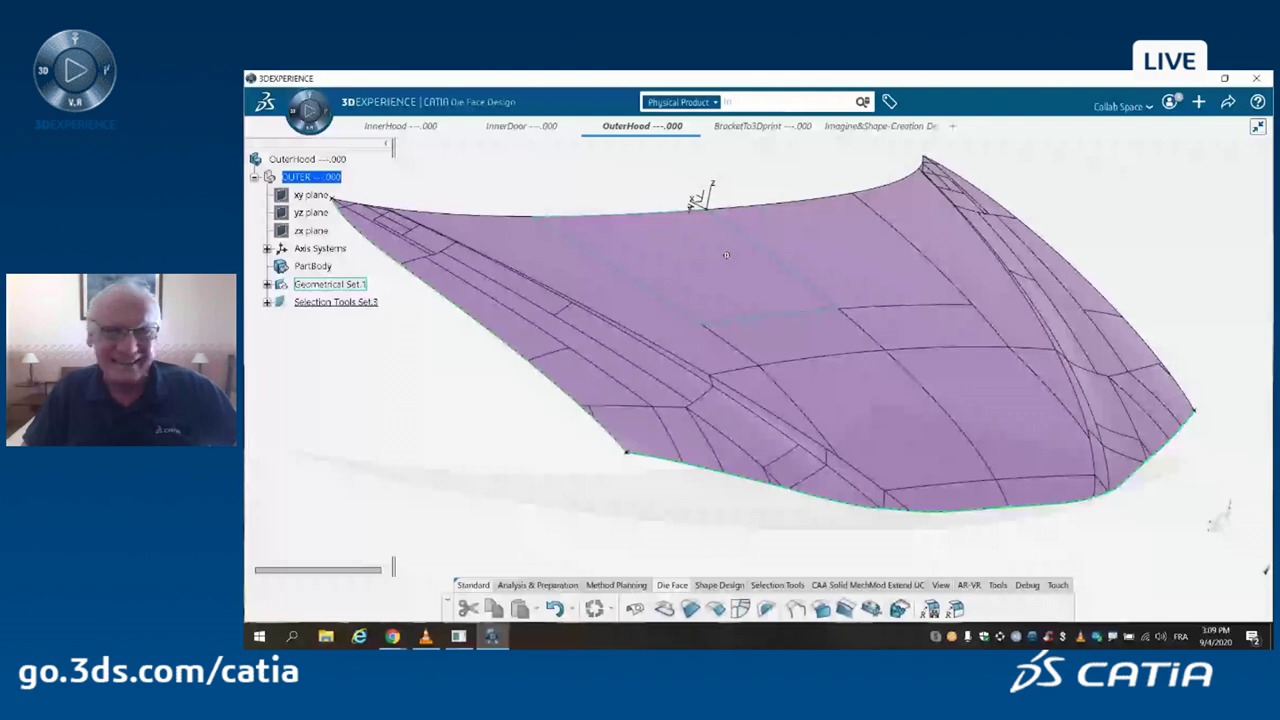
{"action": "mouse_move", "coordinate": [726, 255]}
{"action": "middle_mouse_down"}
{"action": "mouse_move", "coordinate": [721, 297]}
{"action": "mouse_move", "coordinate": [703, 312]}
{"action": "mouse_move", "coordinate": [701, 256]}
{"action": "middle_mouse_up"}
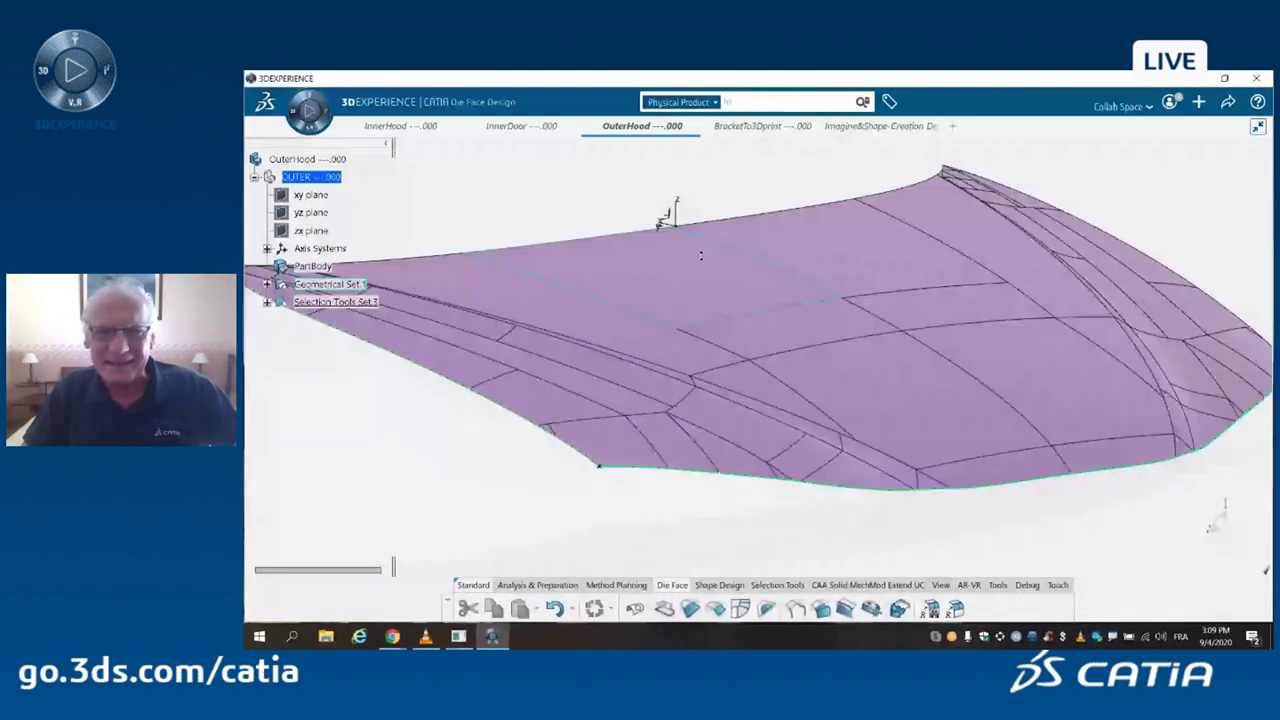
{"action": "scroll", "coordinate": [701, 255], "scroll_direction": "down", "scroll_amount": 2}
{"action": "middle_click_drag", "start_coordinate": [690, 311], "coordinate": [766, 369]}
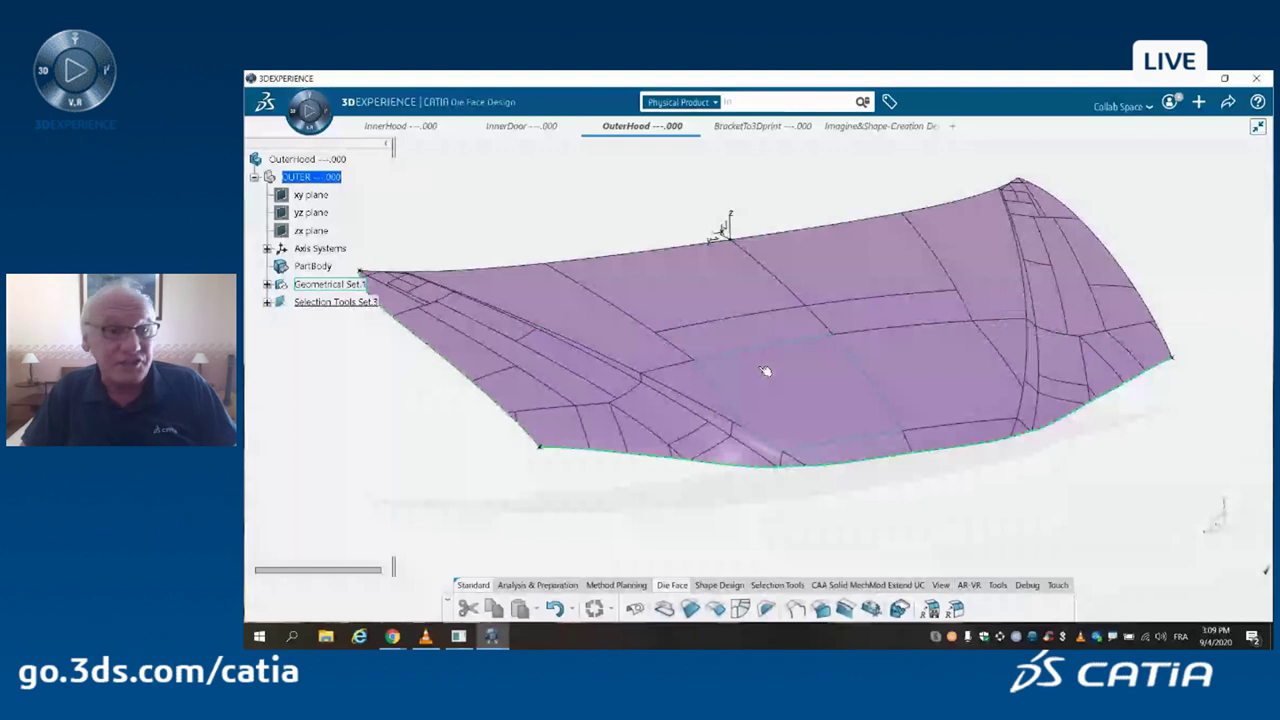
{"action": "middle_click_drag", "start_coordinate": [765, 370], "coordinate": [720, 311]}
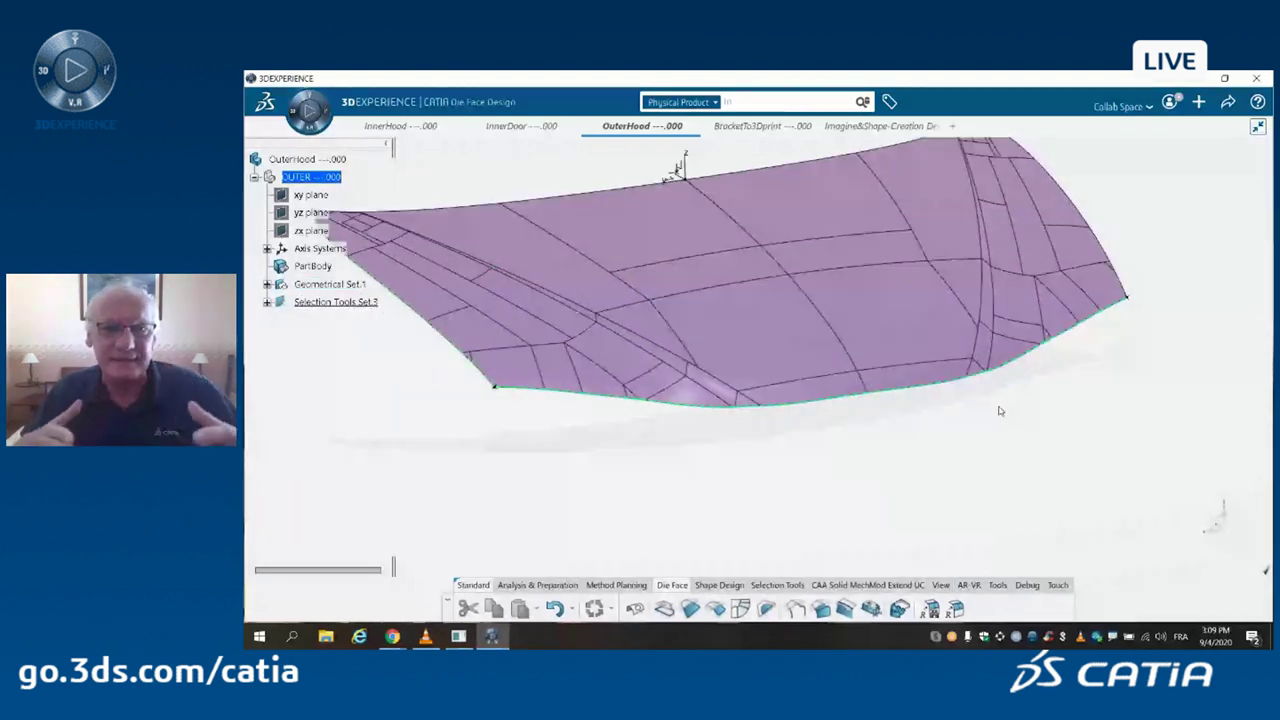
{"action": "middle_click_drag", "start_coordinate": [728, 300], "coordinate": [759, 303]}
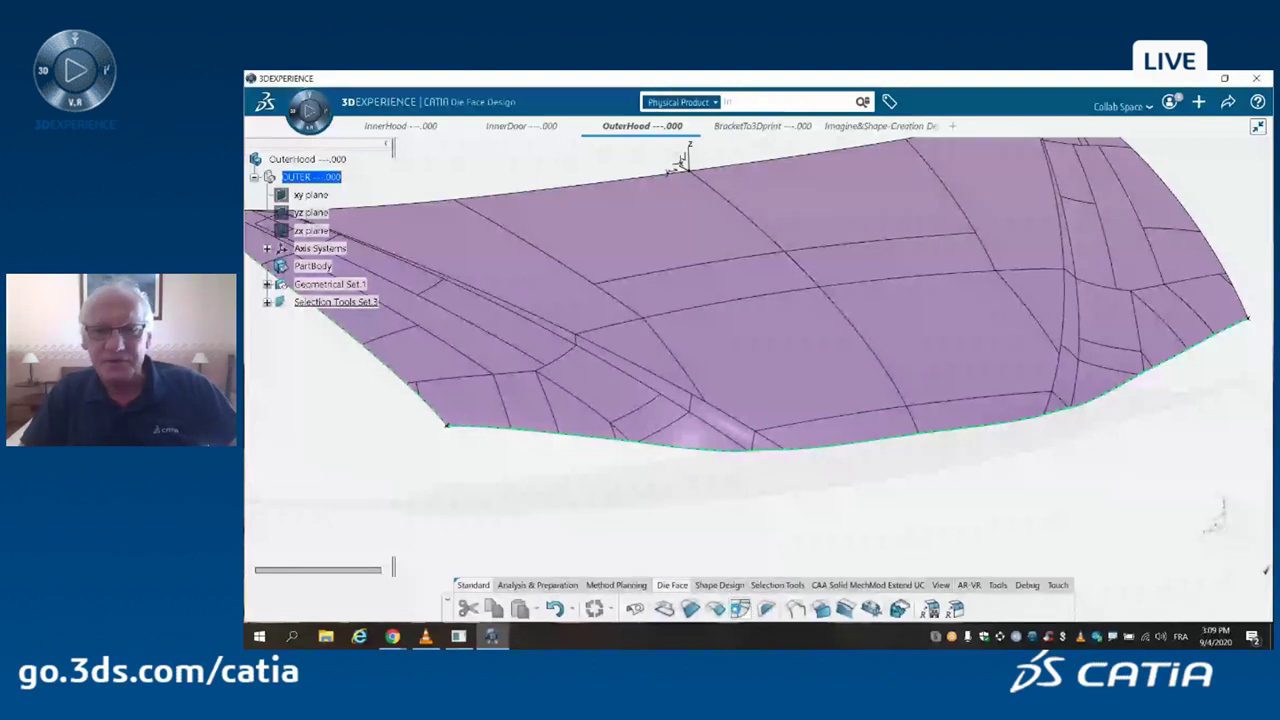
{"action": "left_click", "coordinate": [740, 608]}
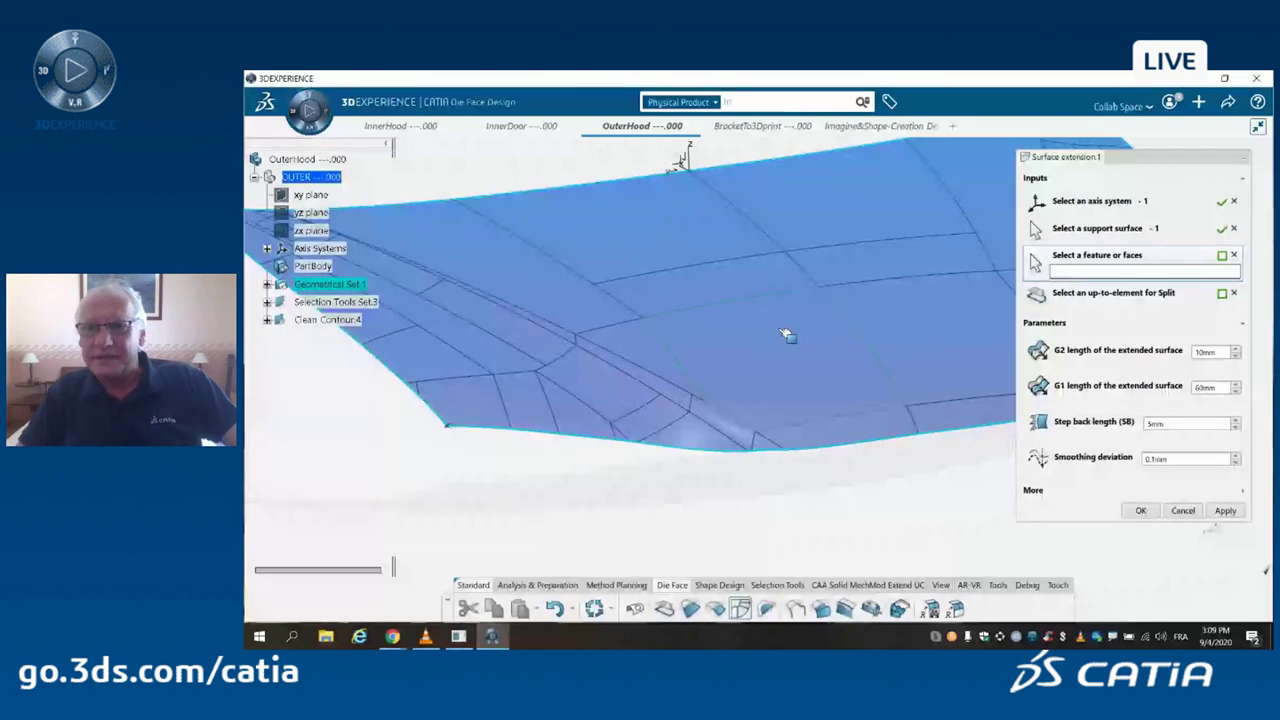
{"action": "left_click", "coordinate": [815, 455]}
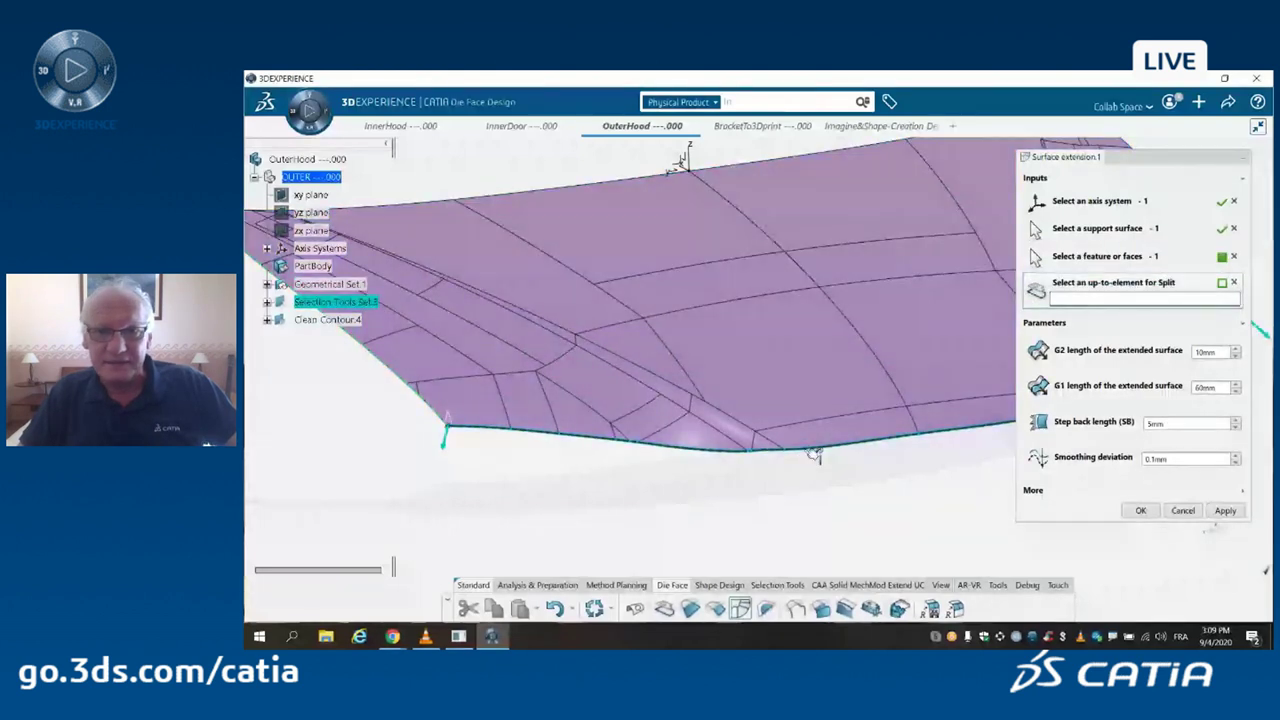
{"action": "middle_click_drag", "start_coordinate": [815, 455], "coordinate": [649, 369]}
{"action": "middle_click_drag", "start_coordinate": [724, 334], "coordinate": [674, 320]}
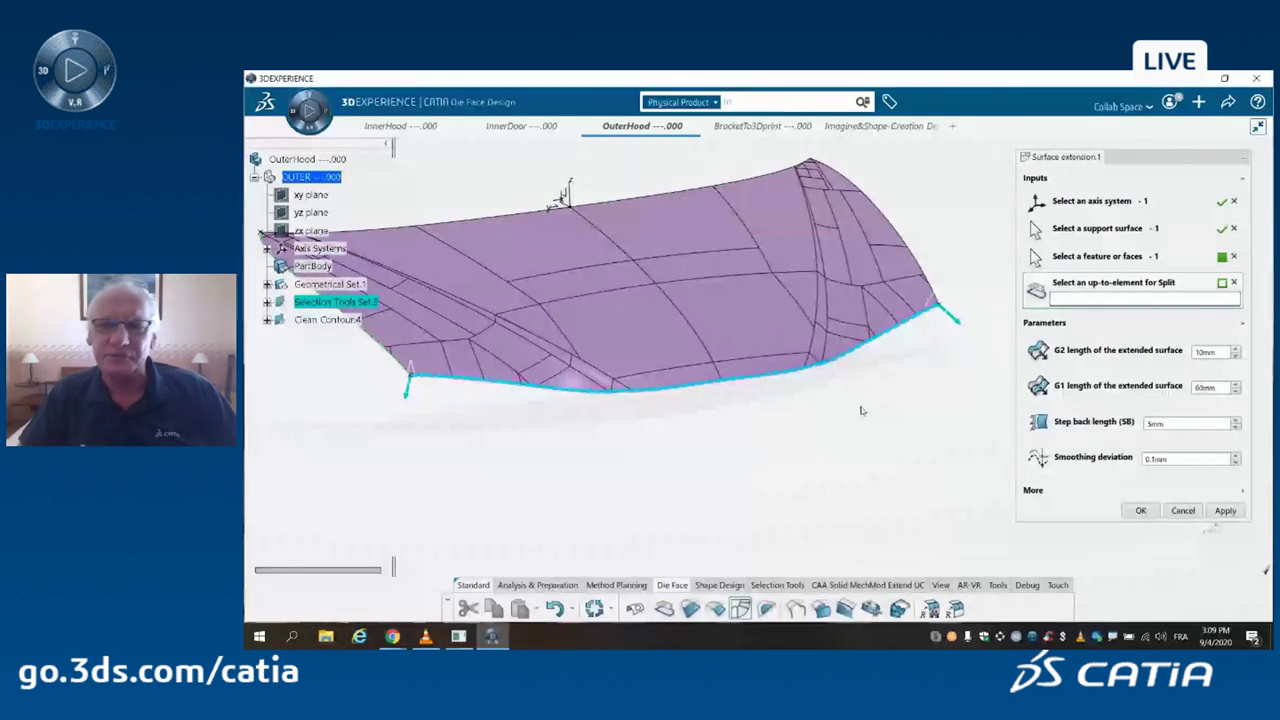
- Set the G2 length of the extended surface to 0 mm and the G1 length to 70 mm
{"action": "left_click", "coordinate": [1199, 352]}
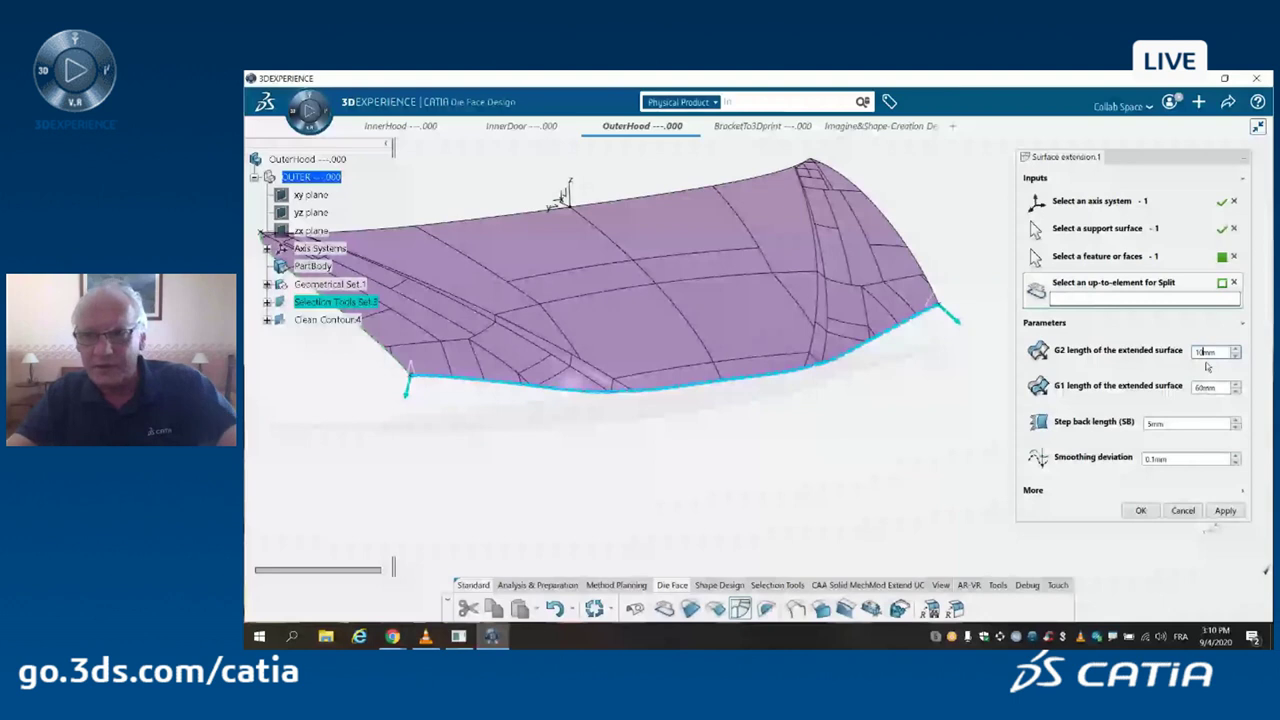
{"action": "key", "text": "BackSpace"}
{"action": "key", "text": "BackSpace"}
{"action": "type", "text": "0"}
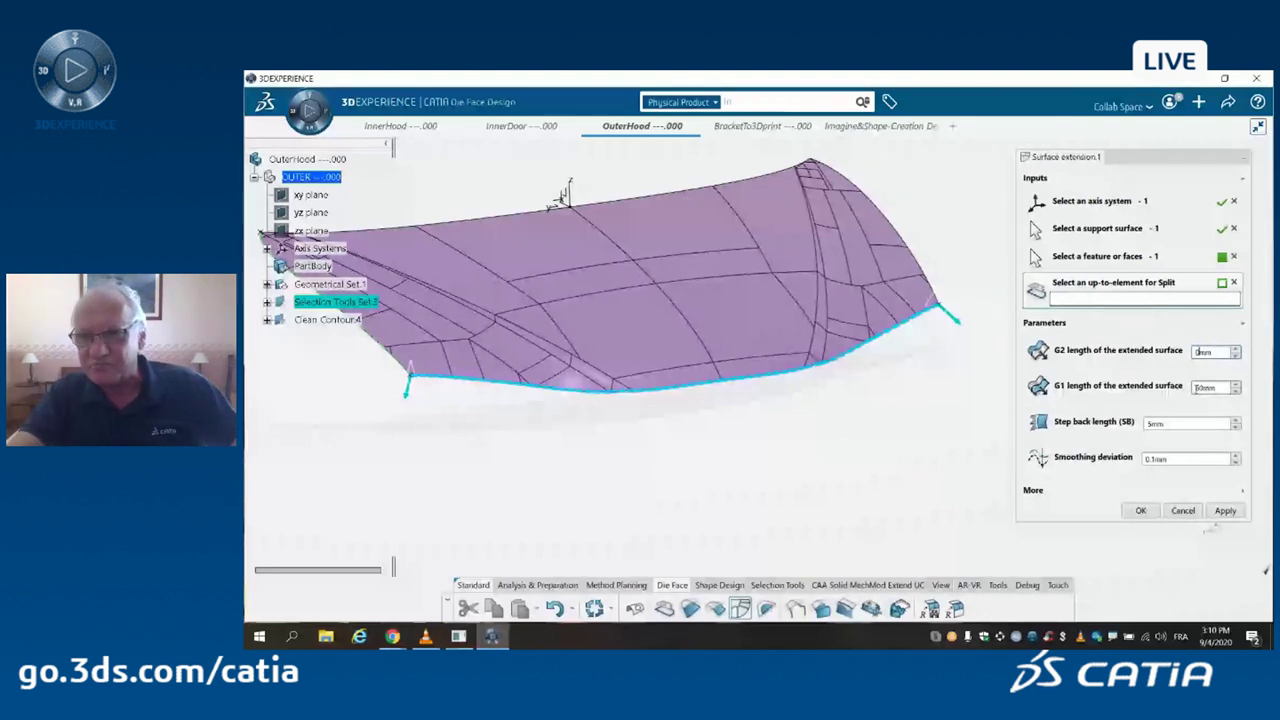
{"action": "left_click", "coordinate": [1198, 388]}
{"action": "key", "text": "BackSpace"}
{"action": "type", "text": "2"}
{"action": "type", "text": "7"}
{"action": "key", "text": "Tab"}
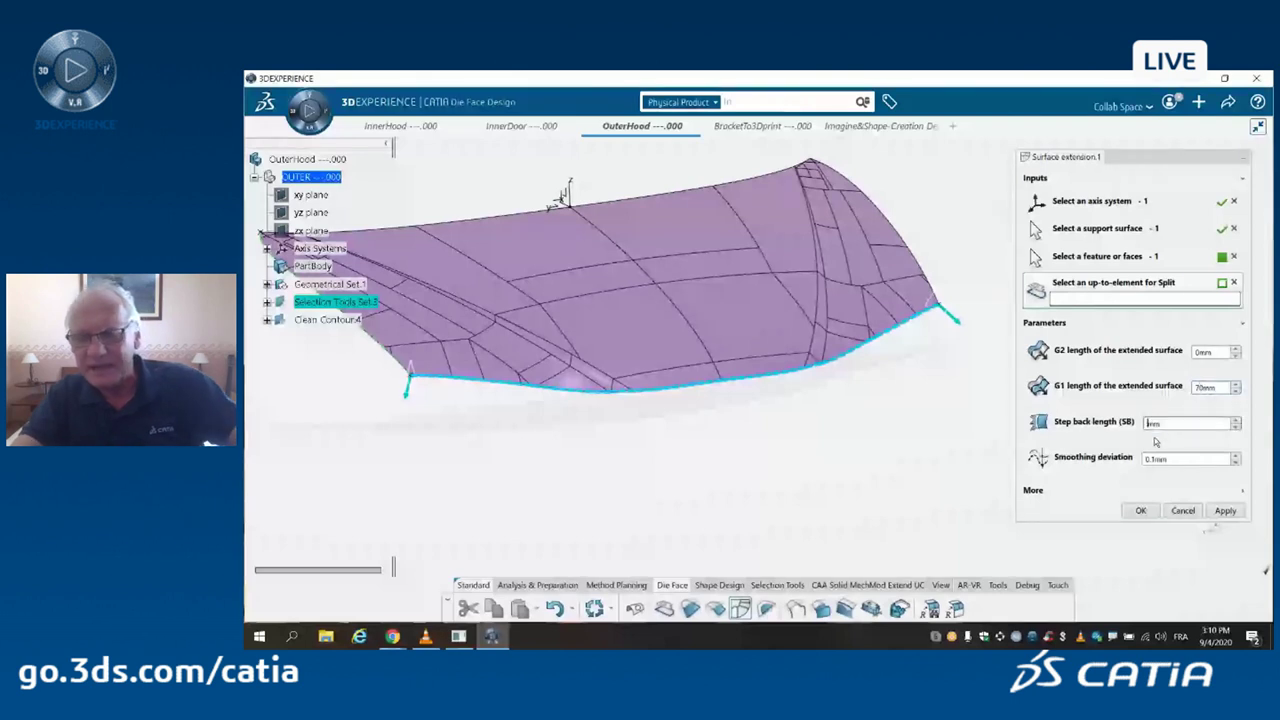
- Set the step back length and smoothing deviation to 0 mm and apply the surface extension along the hood's front edge
{"action": "key", "text": "Tab"}
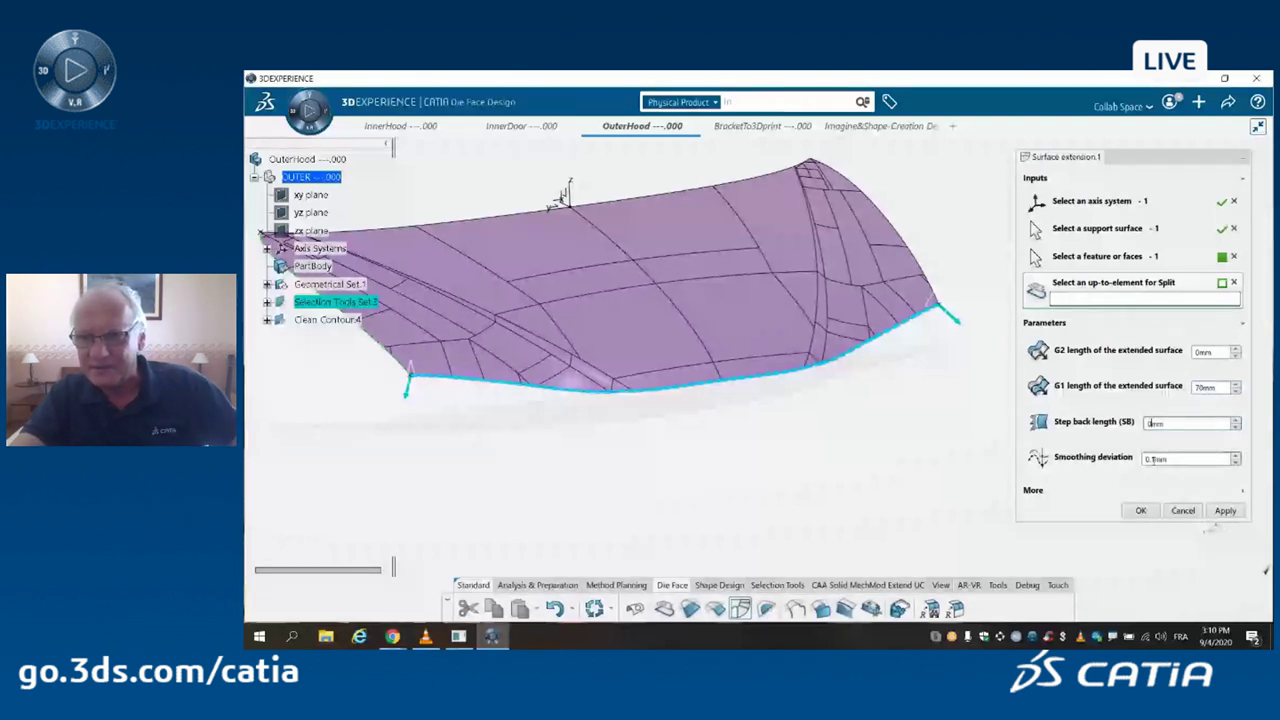
{"action": "key", "text": "Tab"}
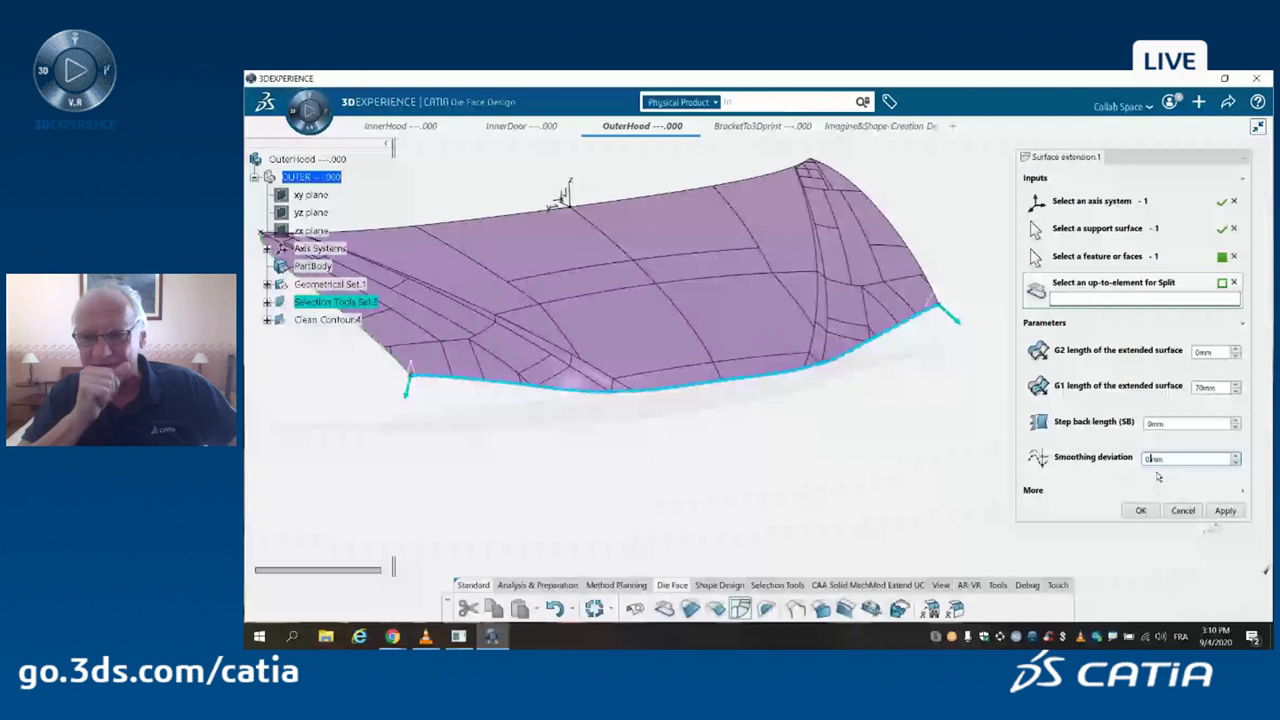
{"action": "left_click", "coordinate": [1225, 511]}
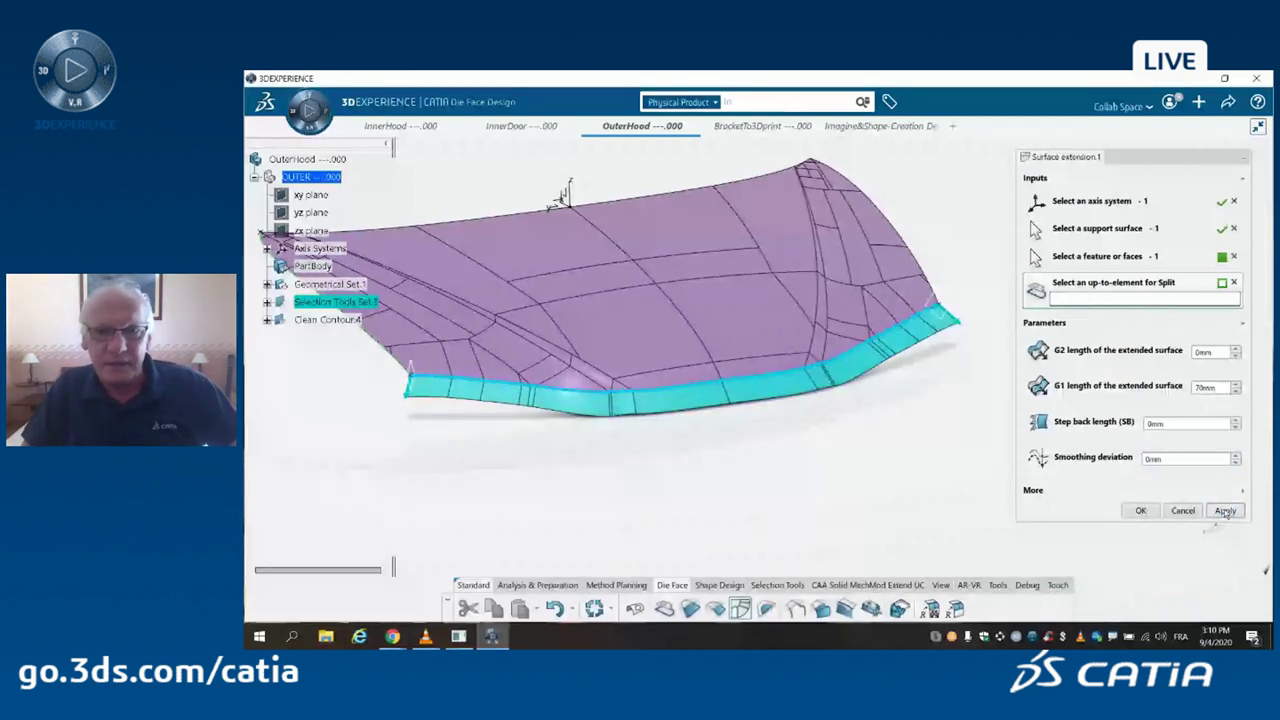
{"action": "middle_click_drag", "start_coordinate": [880, 420], "coordinate": [777, 308]}
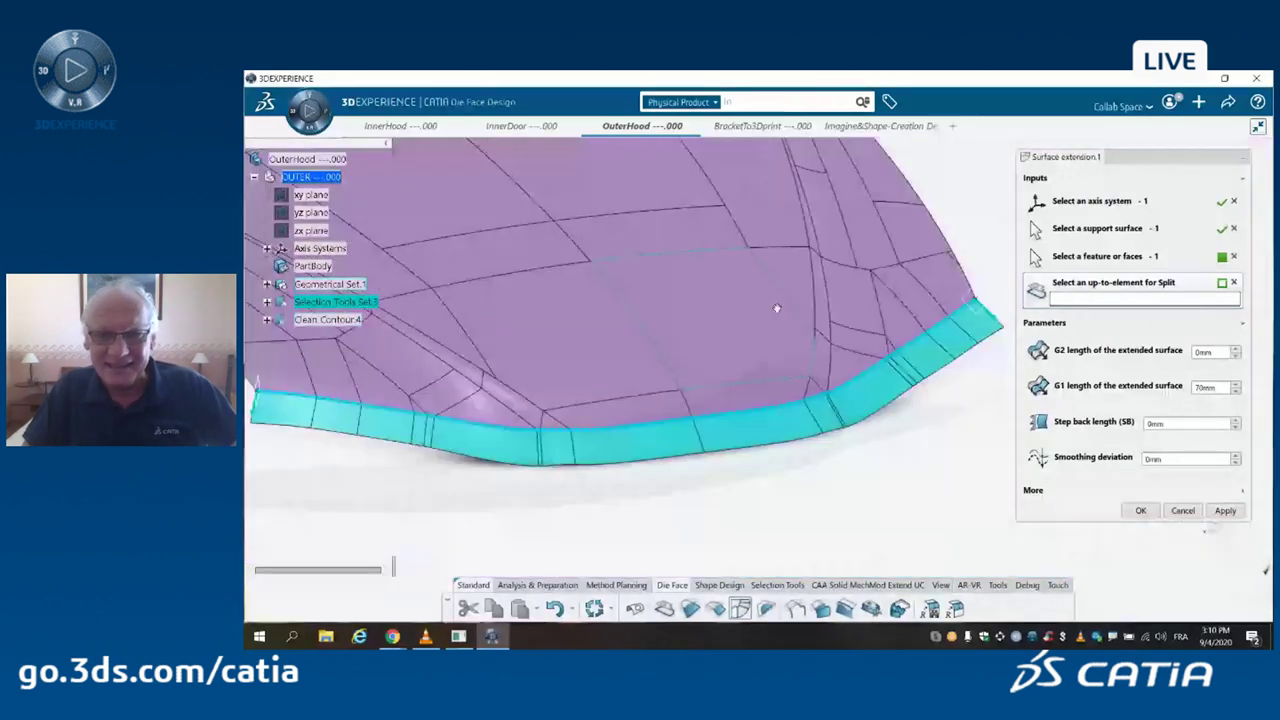
{"action": "scroll", "coordinate": [790, 300], "scroll_direction": "up", "scroll_amount": 2}
{"action": "middle_click_drag", "start_coordinate": [804, 290], "coordinate": [680, 349]}
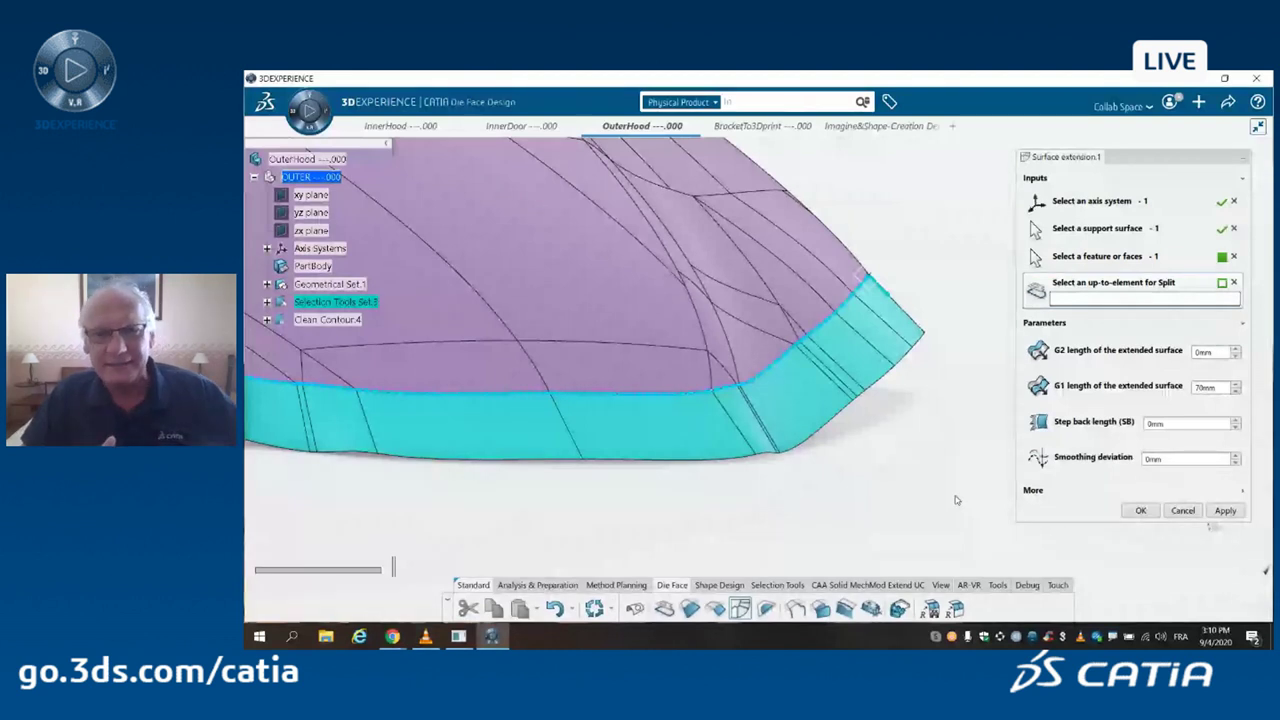
- Set the G2 length of the extended surface to 10 mm and the G1 length to 60 mm, and apply the extension
{"action": "scroll", "coordinate": [777, 322], "scroll_direction": "up", "scroll_amount": 5}
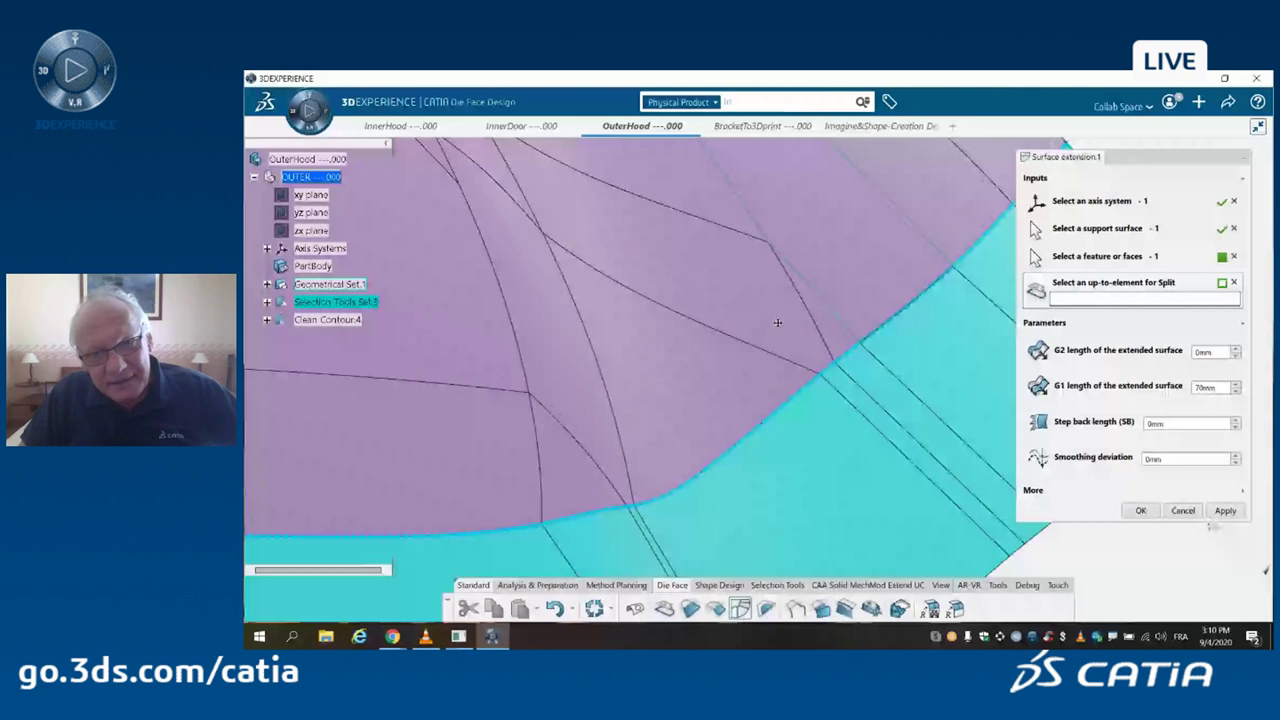
{"action": "scroll", "coordinate": [777, 322], "scroll_direction": "down", "scroll_amount": 3}
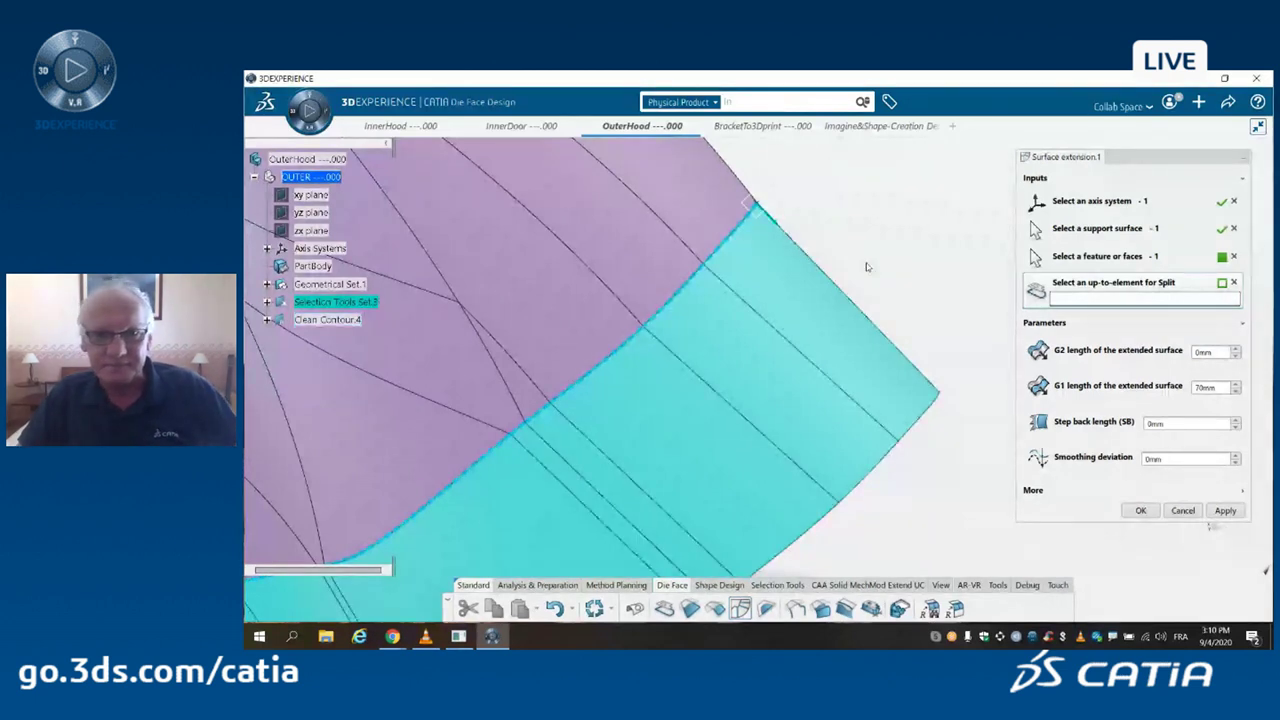
{"action": "middle_click_drag", "start_coordinate": [866, 263], "coordinate": [1108, 333], "text": "ctrl"}
{"action": "left_click", "coordinate": [1205, 352]}
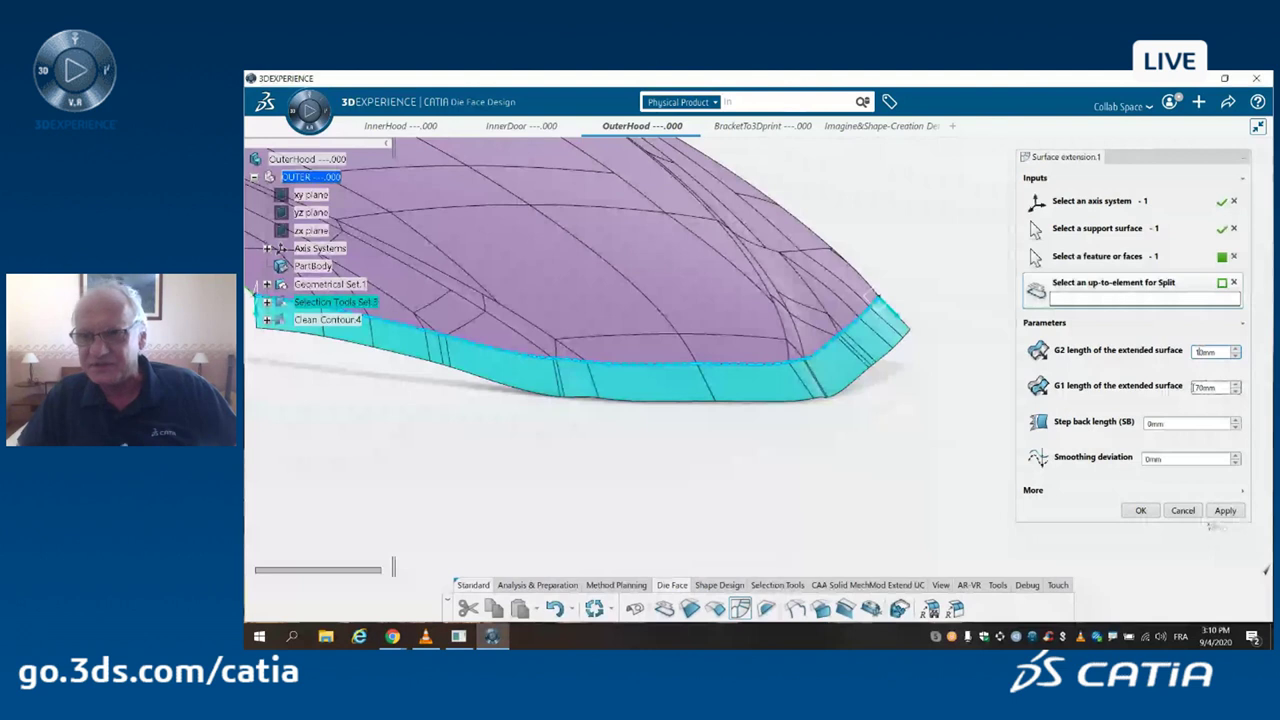
{"action": "left_click", "coordinate": [1195, 390]}
{"action": "key", "text": "Delete"}
{"action": "type", "text": "6"}
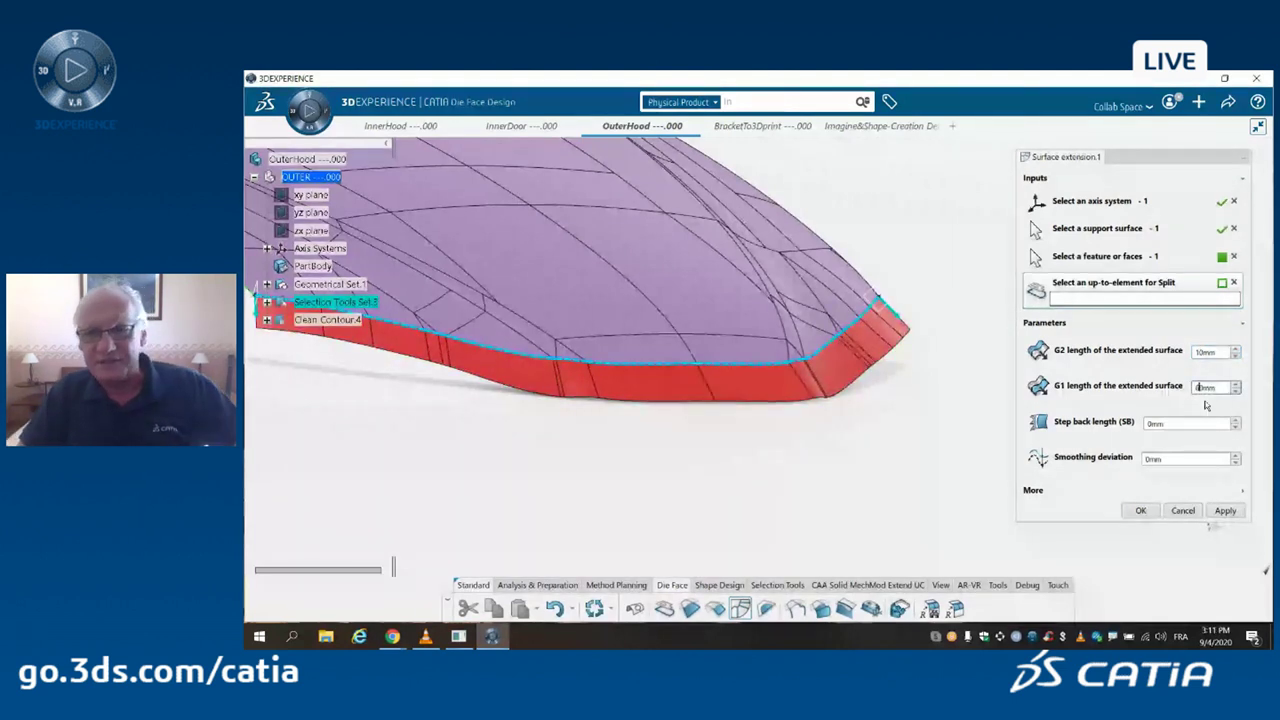
{"action": "left_click", "coordinate": [1224, 511]}
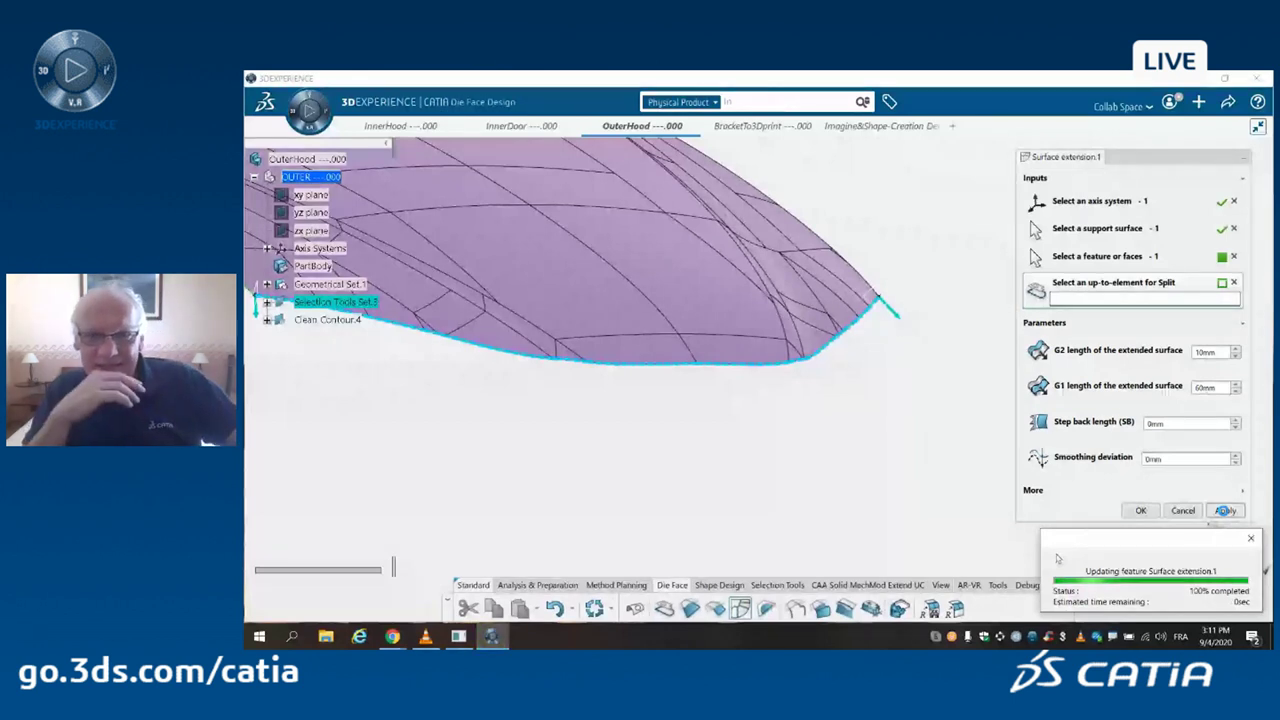
{"action": "middle_click_drag", "start_coordinate": [960, 426], "coordinate": [929, 340]}
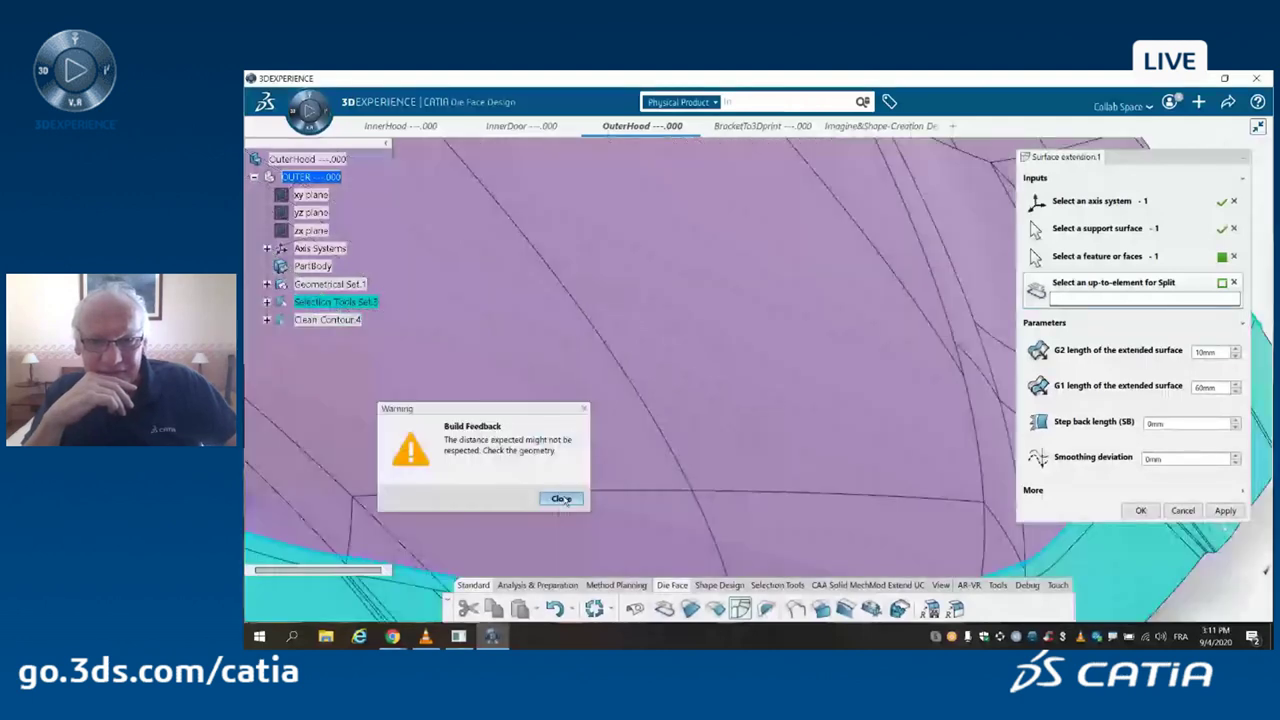
{"action": "left_click", "coordinate": [561, 499]}
- Examine the updated extension along the hood's front edge and around its corner, from close up and in overall view
{"action": "scroll", "coordinate": [523, 211], "scroll_direction": "down", "scroll_amount": 5}
{"action": "scroll", "coordinate": [600, 260], "scroll_direction": "up", "scroll_amount": 3}
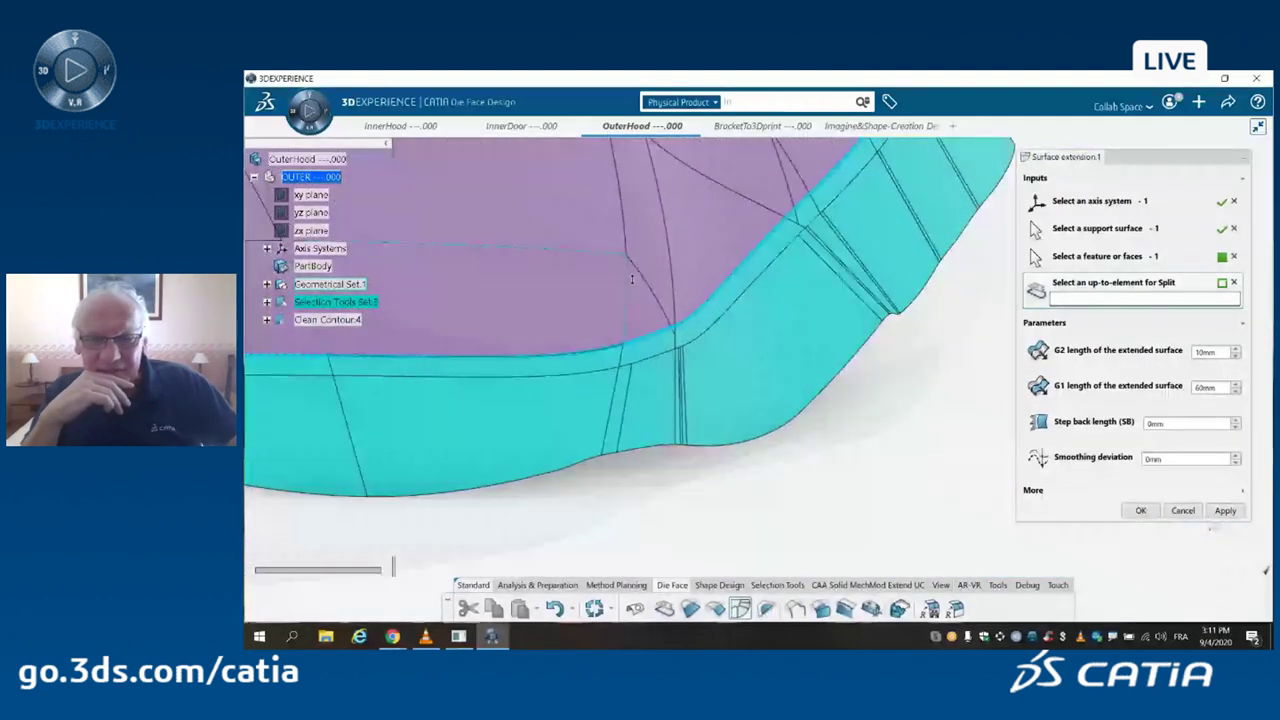
{"action": "middle_click_drag", "start_coordinate": [632, 279], "coordinate": [632, 240], "text": "ctrl"}
{"action": "middle_click_drag", "start_coordinate": [831, 303], "coordinate": [803, 417]}
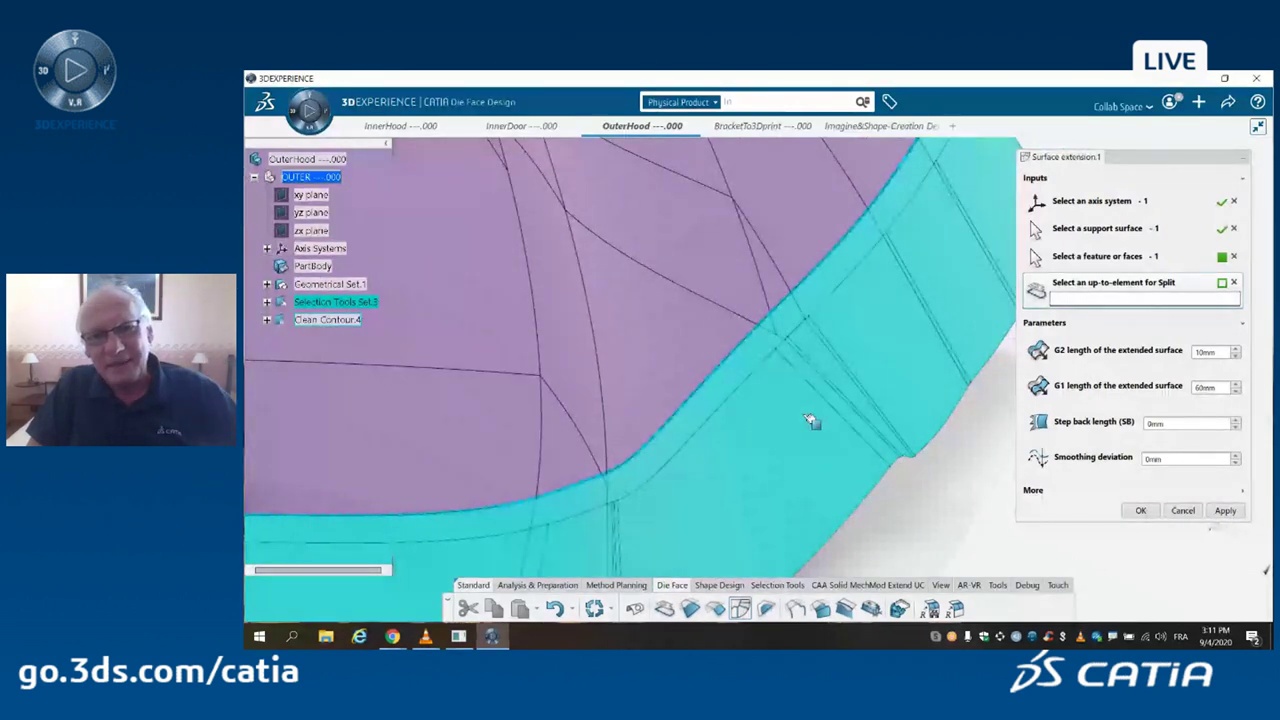
{"action": "middle_click_drag", "start_coordinate": [795, 385], "coordinate": [767, 402]}
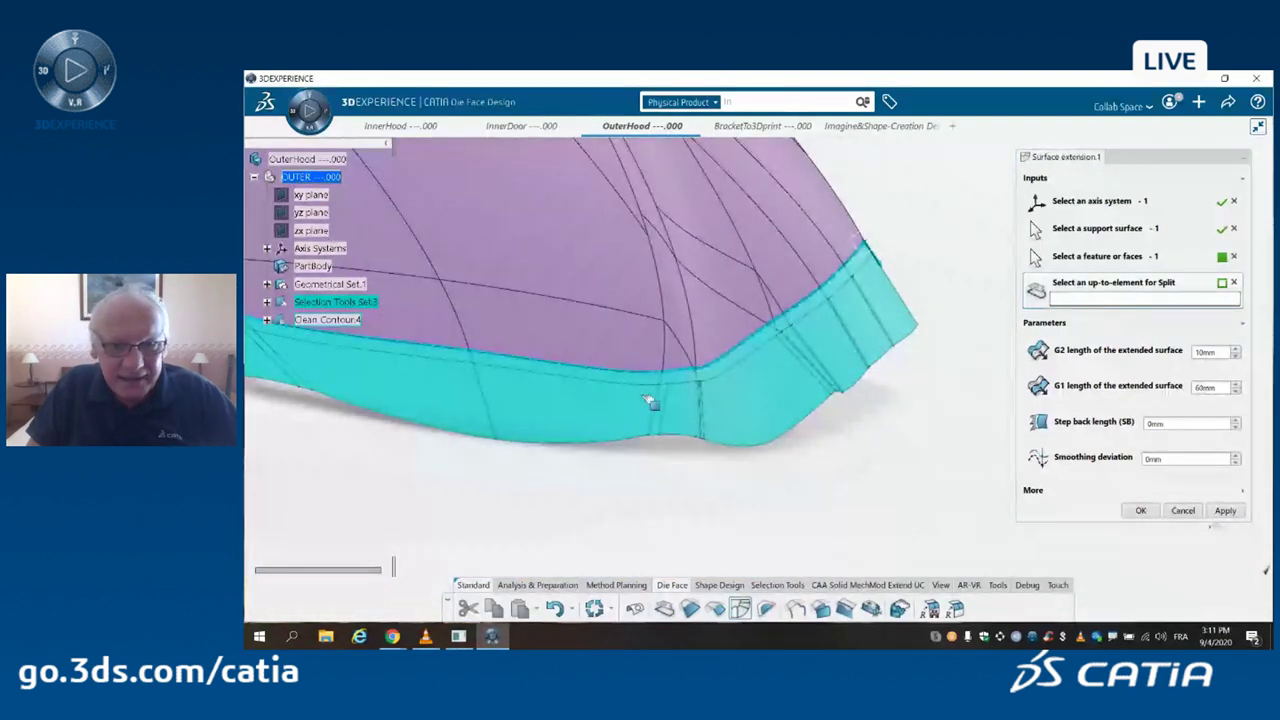
{"action": "middle_click_drag", "start_coordinate": [705, 408], "coordinate": [510, 408]}
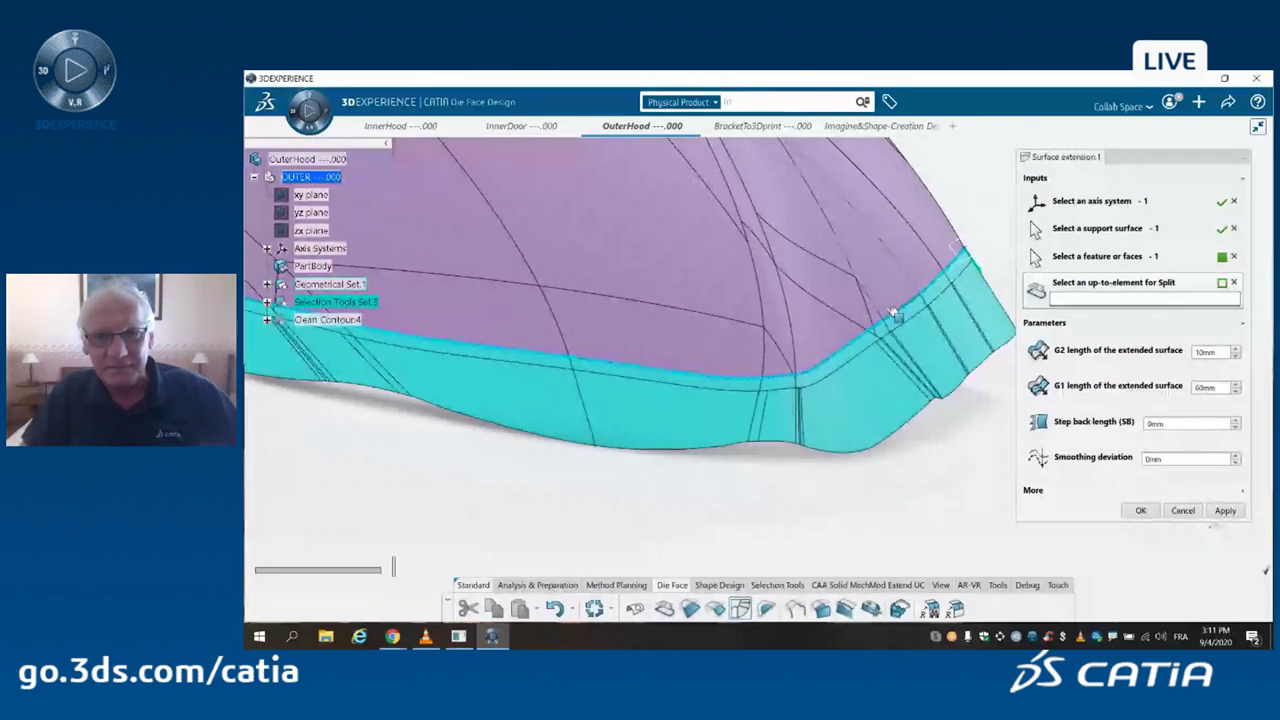
{"action": "middle_click_drag", "start_coordinate": [893, 313], "coordinate": [813, 433]}
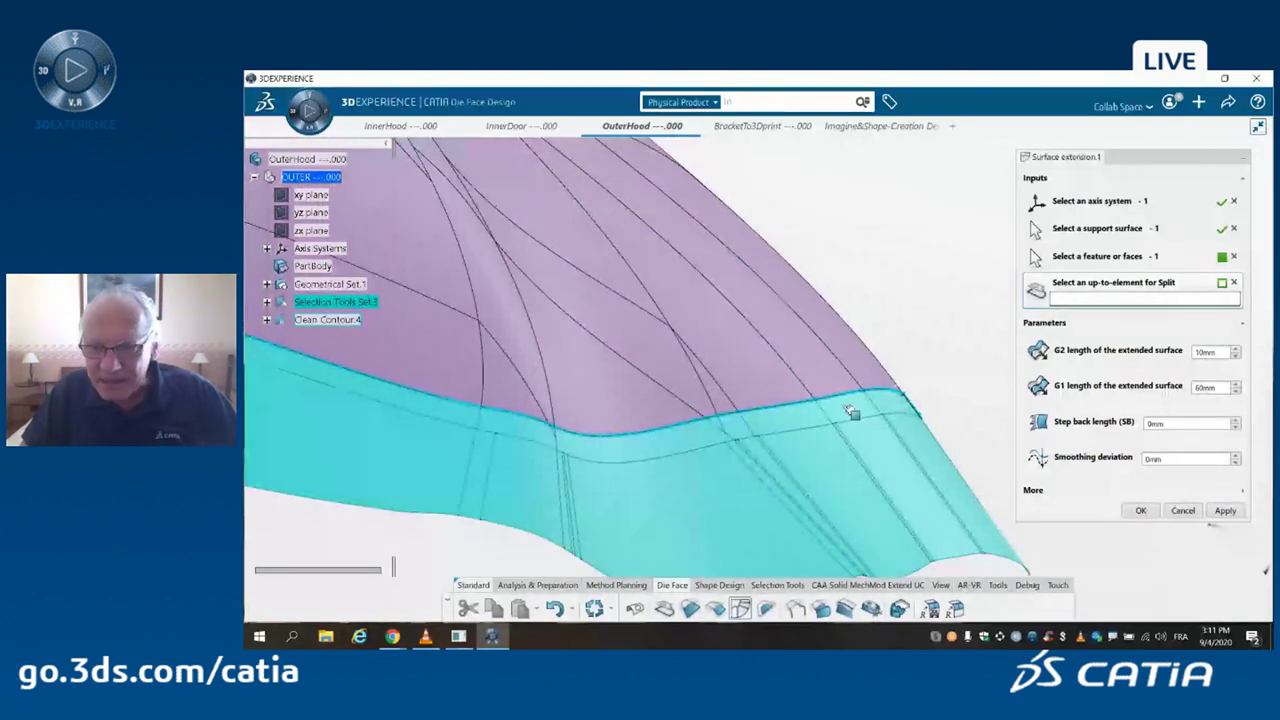
- Set the step back length to 5 mm and the smoothing deviation to 0.1 mm, and apply and confirm the front surface extension
{"action": "left_click", "coordinate": [1150, 424]}
{"action": "type", "text": "5"}
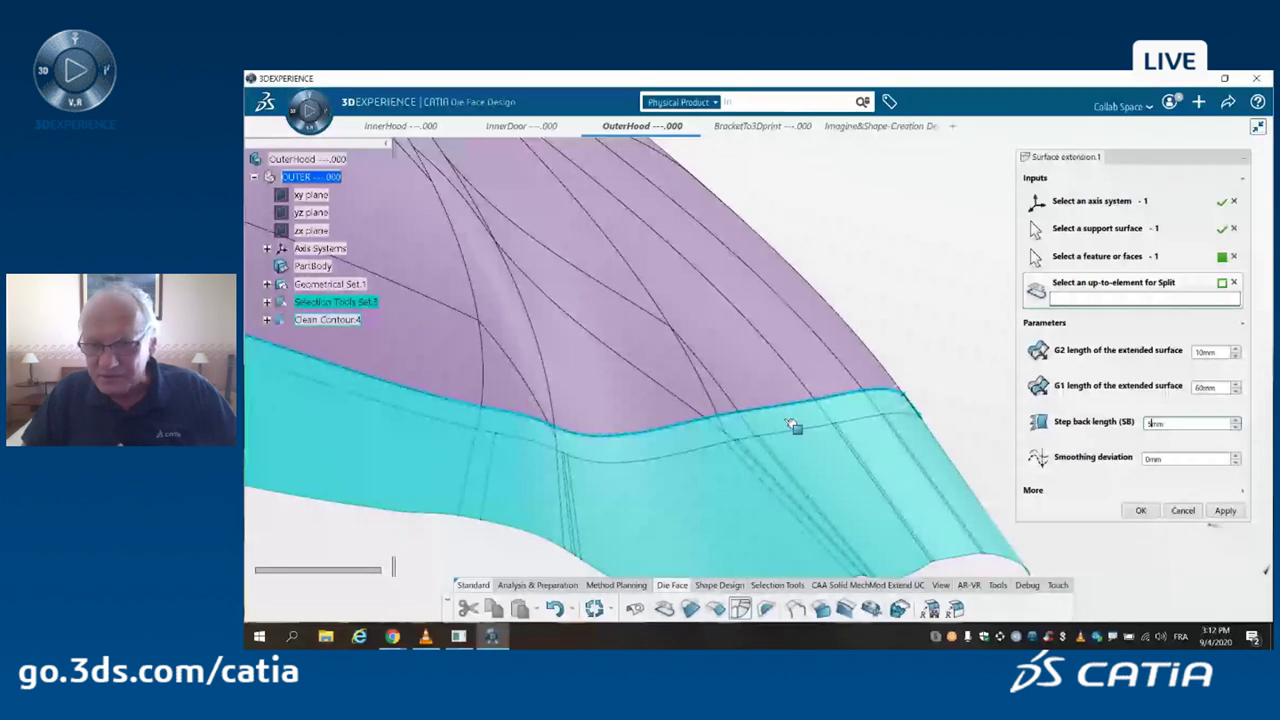
{"action": "left_click", "coordinate": [1149, 458]}
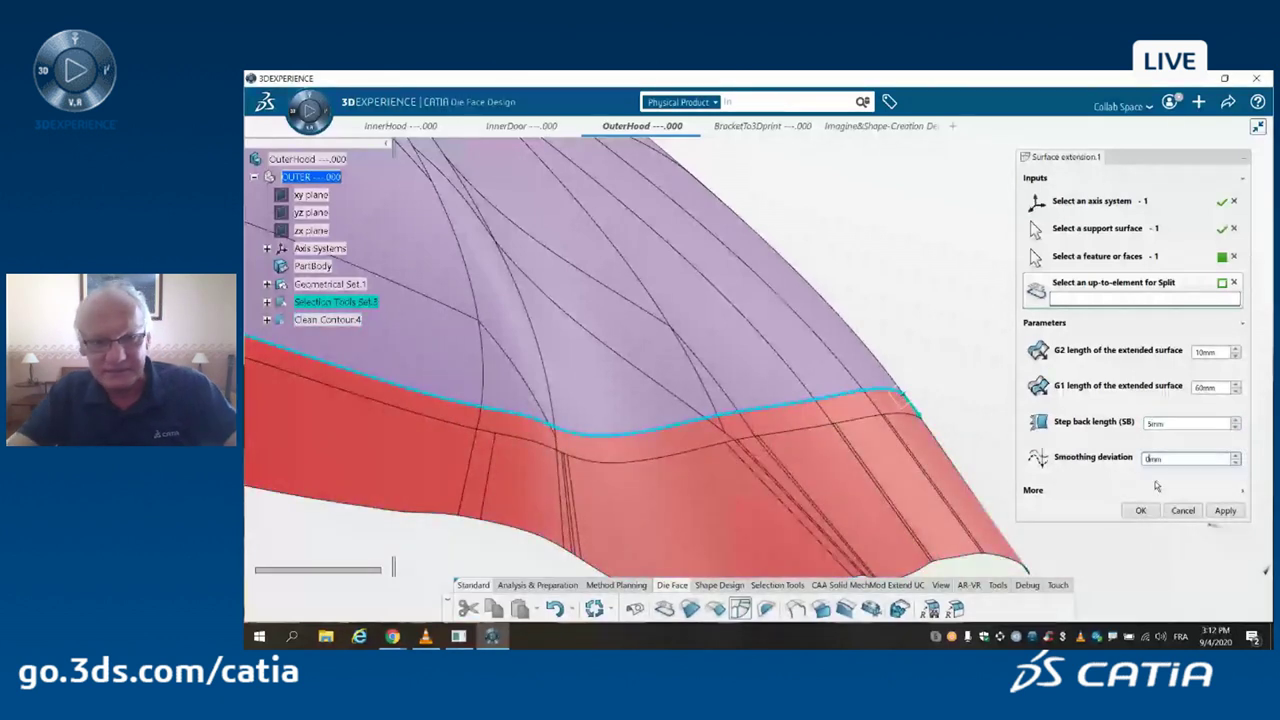
{"action": "type", "text": "0.1mm"}
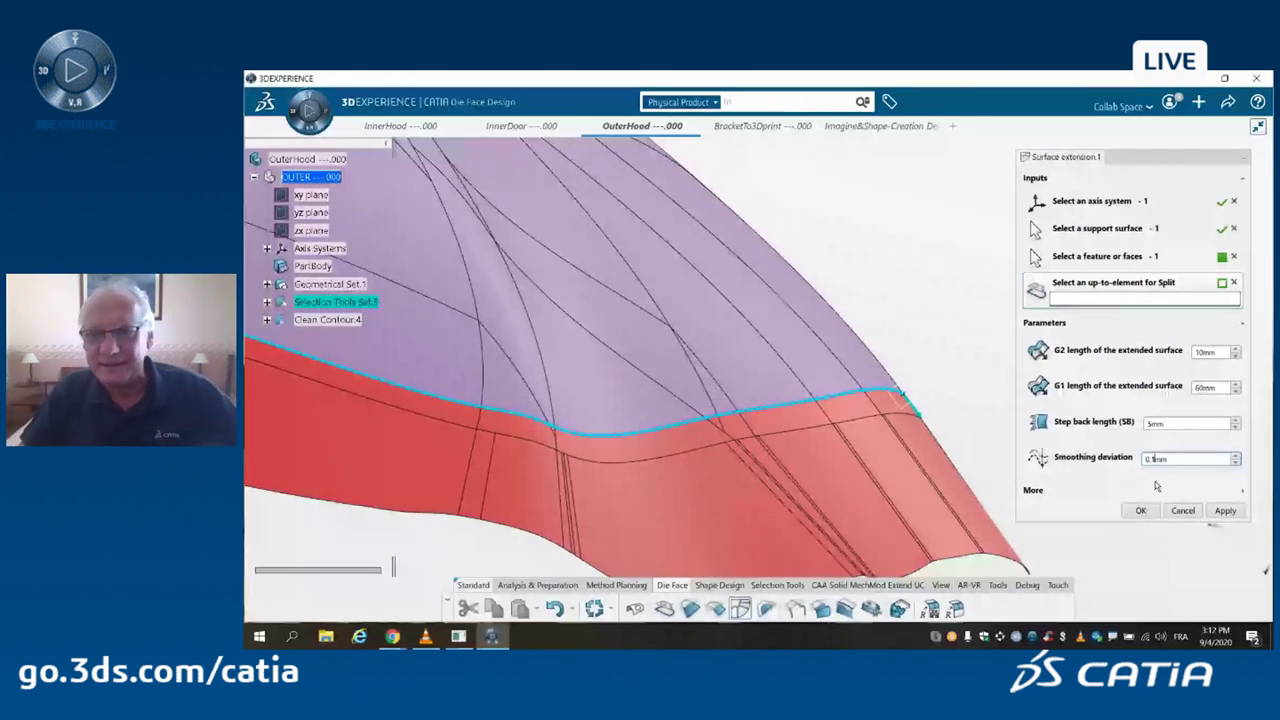
{"action": "left_click", "coordinate": [1222, 511]}
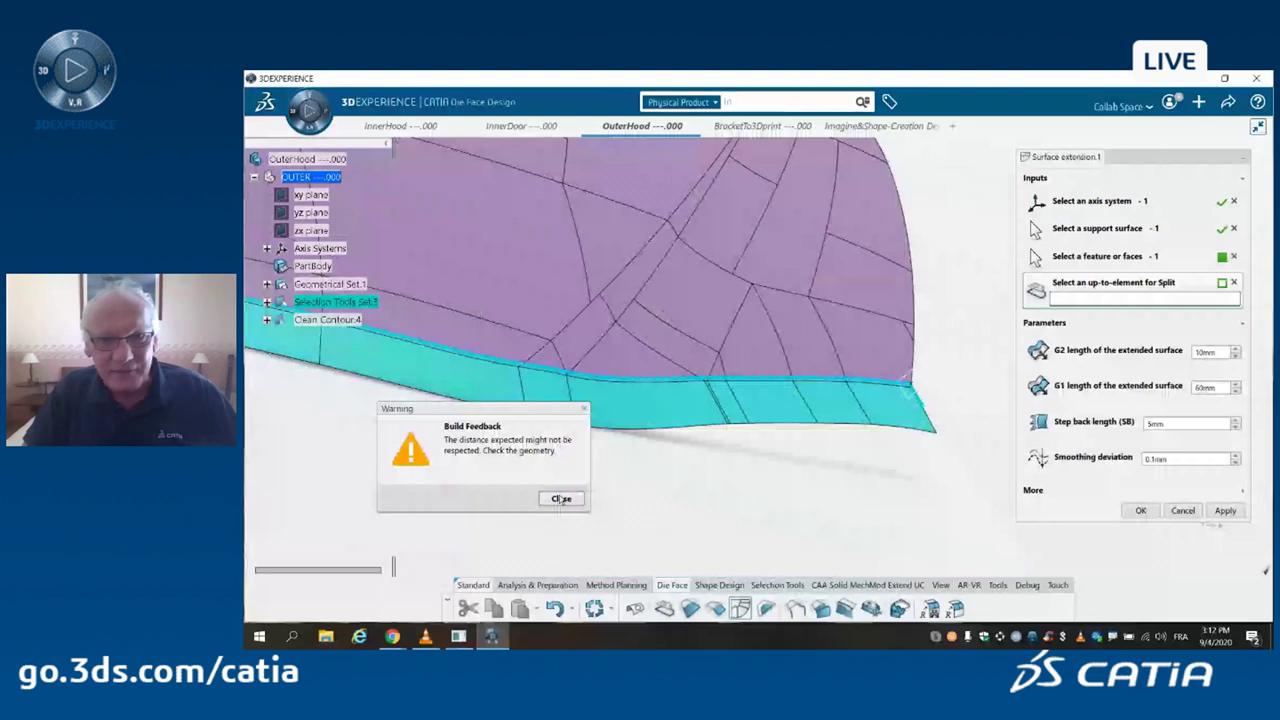
{"action": "left_click", "coordinate": [561, 498]}
{"action": "middle_click_drag", "start_coordinate": [561, 498], "coordinate": [723, 403]}
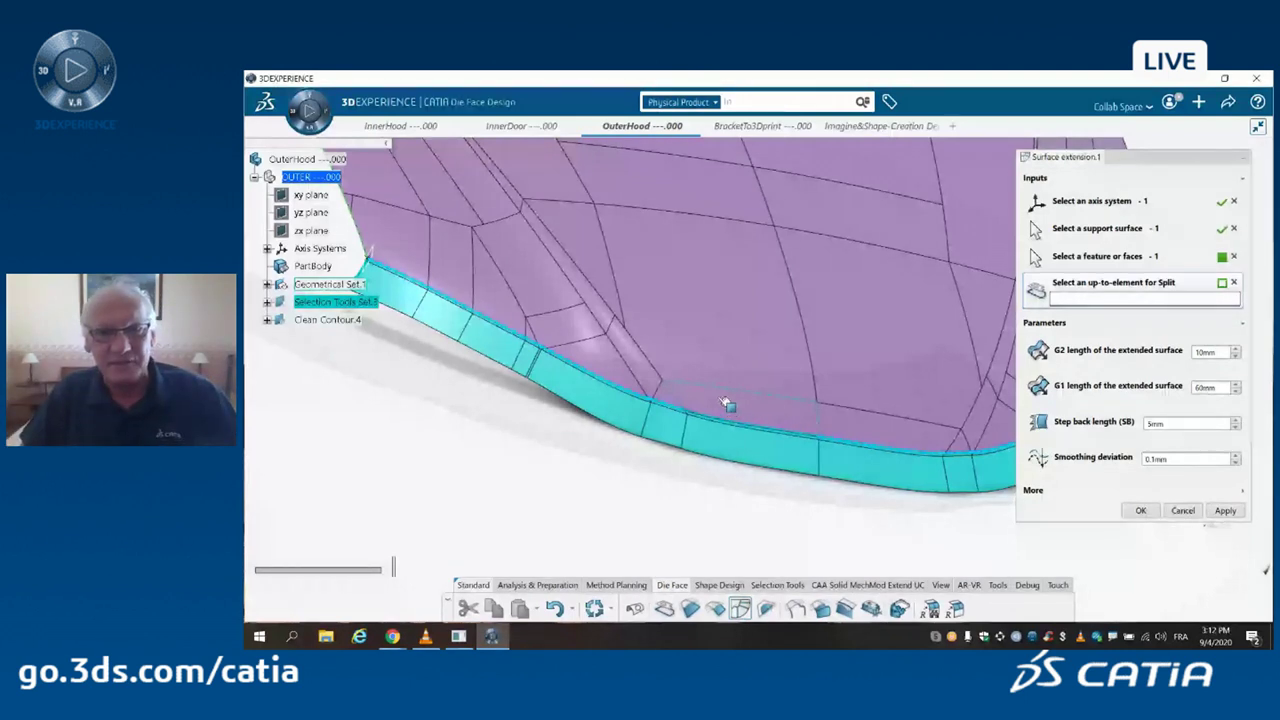
{"action": "middle_click_drag", "start_coordinate": [727, 404], "coordinate": [800, 388]}
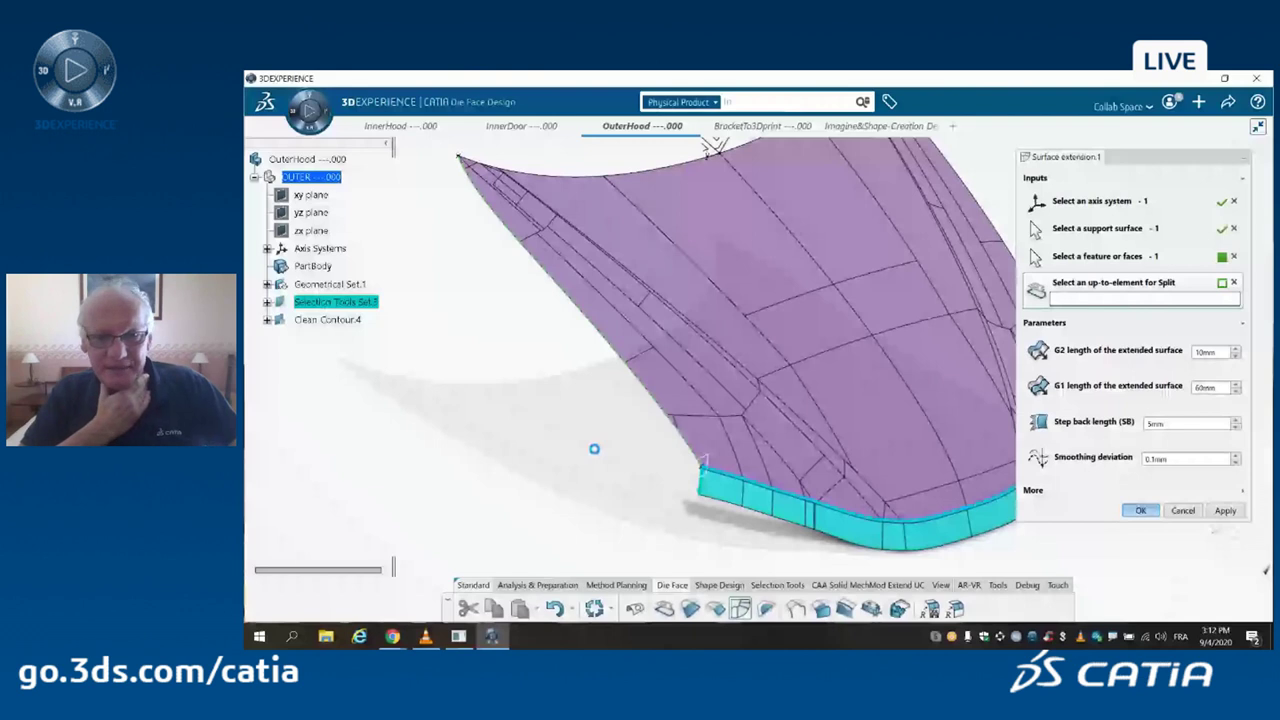
{"action": "key", "text": "Return"}
- Create a second surface extension along the hood's side edge contour, with the hood as support surface and the same length parameters
{"action": "left_click", "coordinate": [740, 608]}
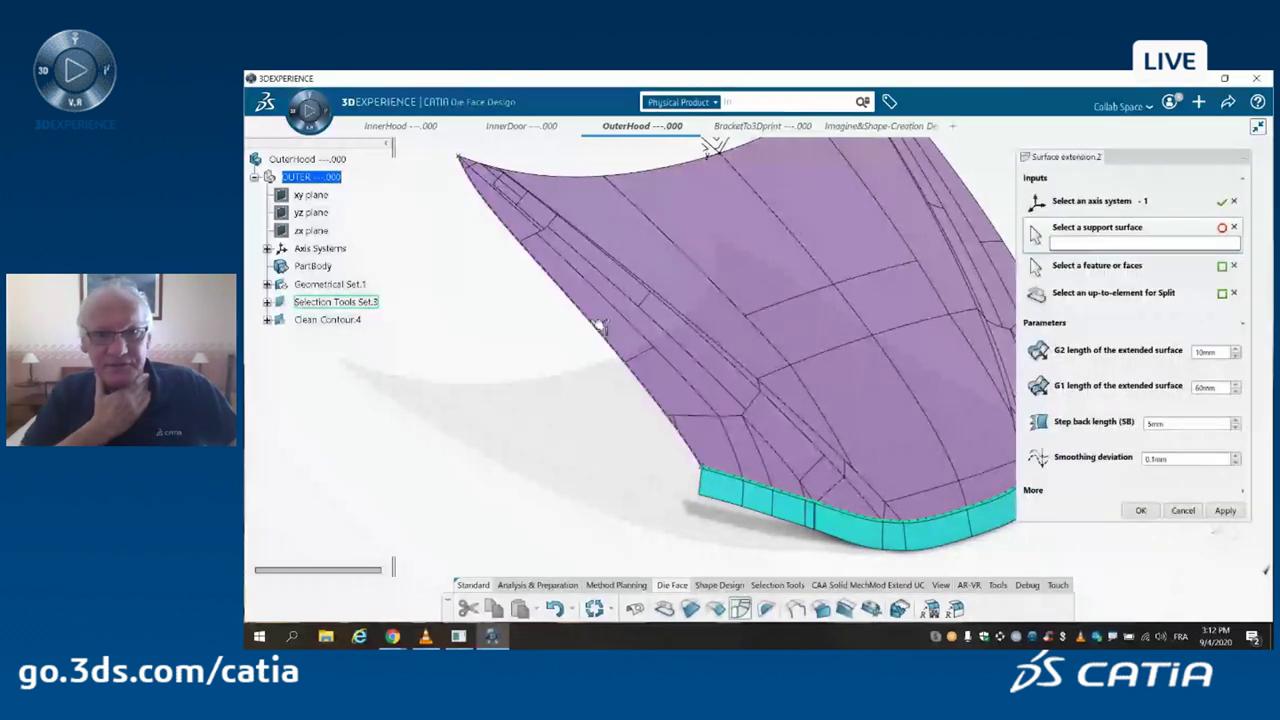
{"action": "left_click", "coordinate": [600, 328]}
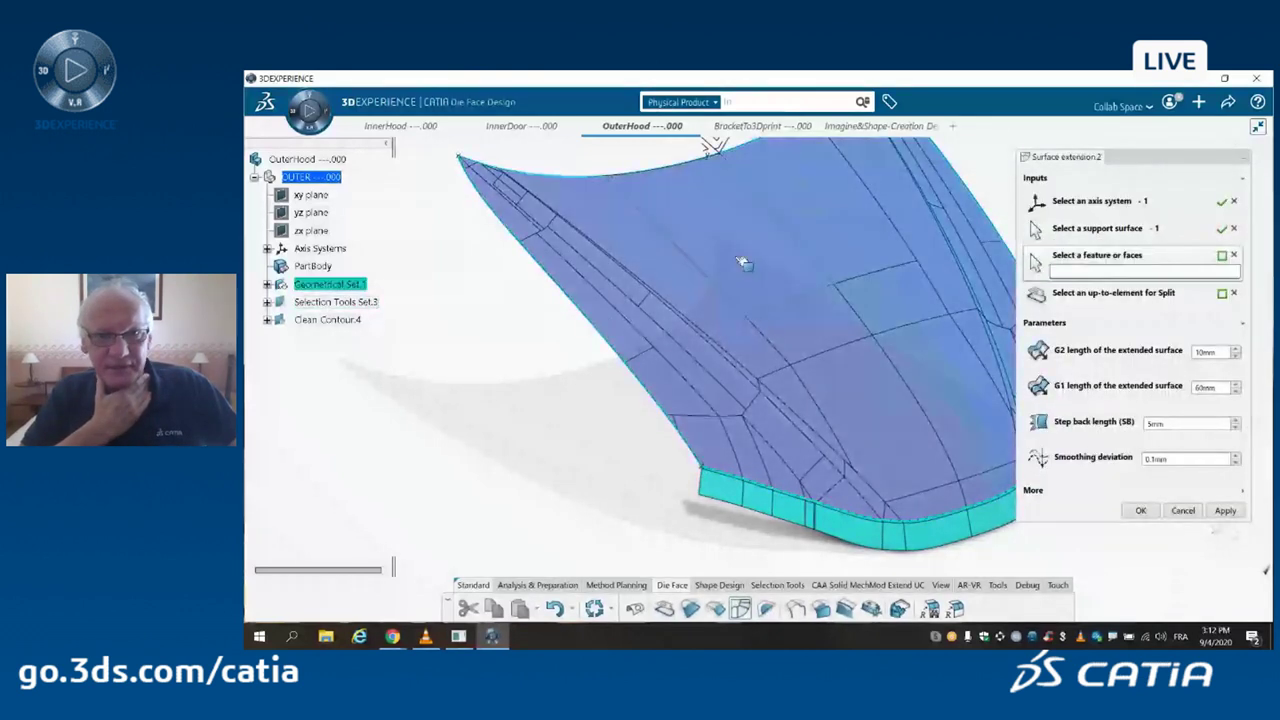
{"action": "left_click", "coordinate": [609, 338]}
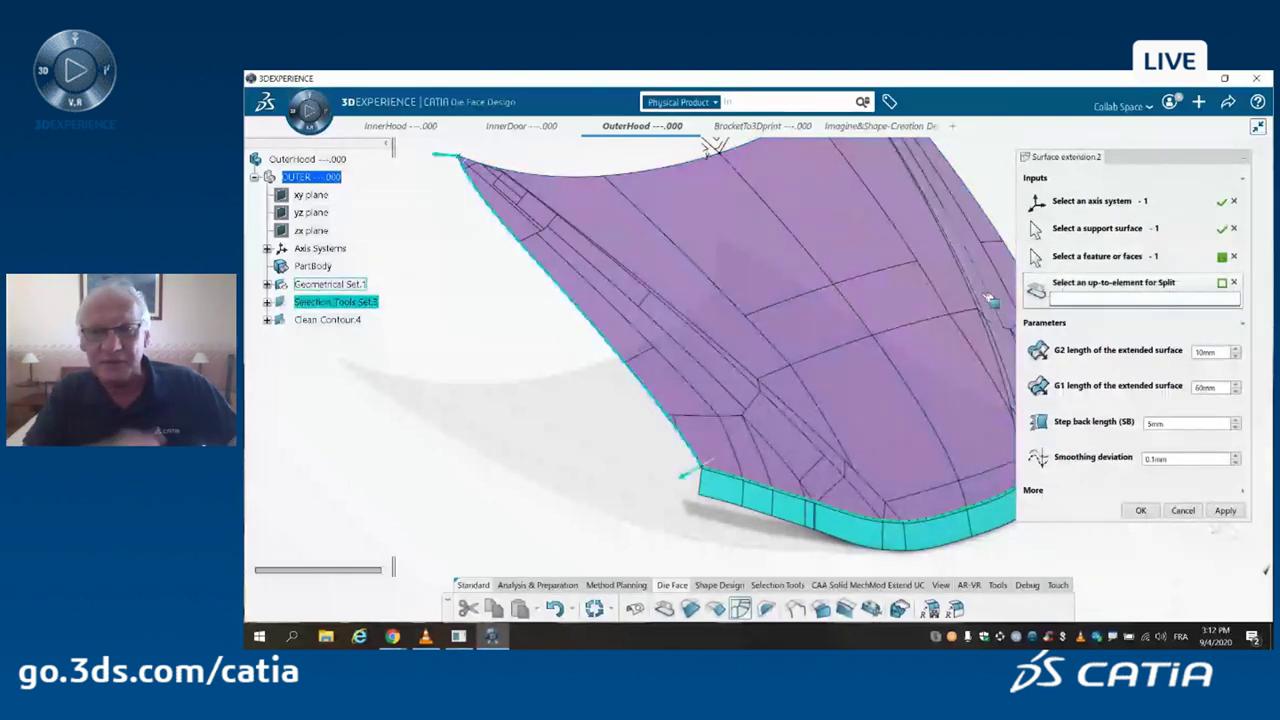
{"action": "left_click", "coordinate": [1225, 510]}
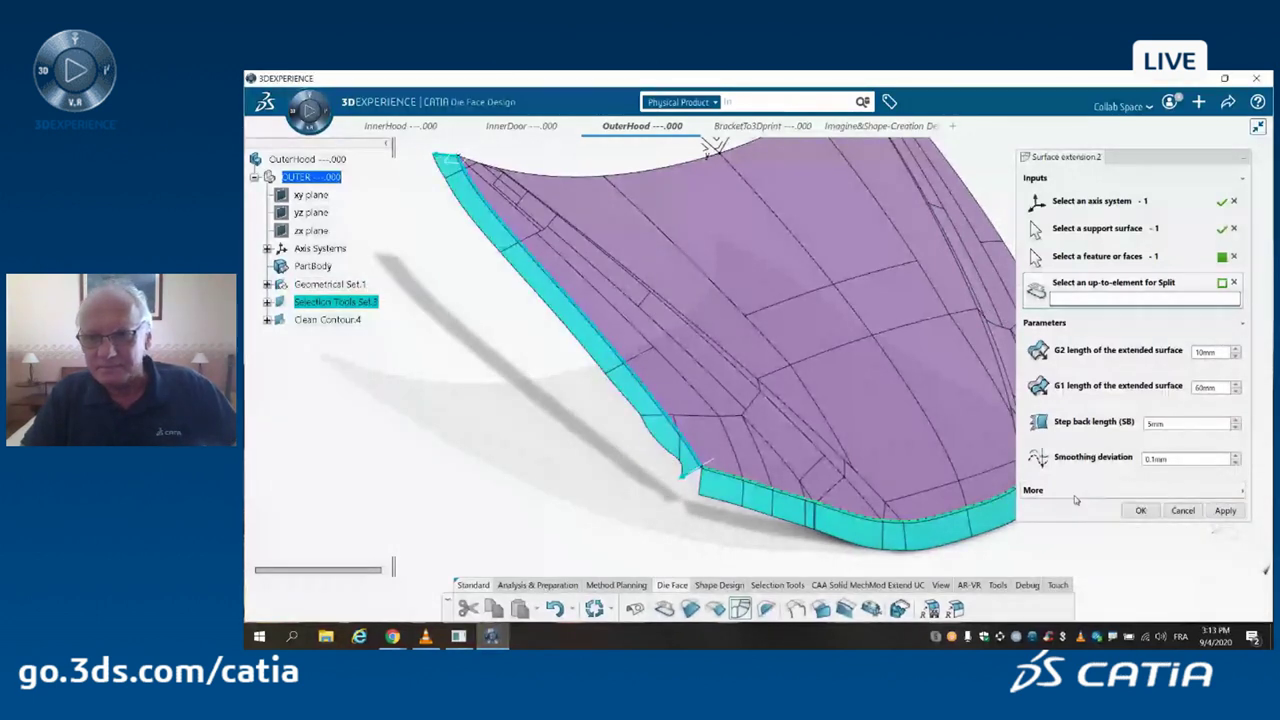
{"action": "left_click", "coordinate": [1140, 511]}
- Fill the concave area at the hood corner, using the adjacent ends of the front and side extensions as first and second limits
{"action": "scroll", "coordinate": [855, 330], "scroll_direction": "up", "scroll_amount": 5}
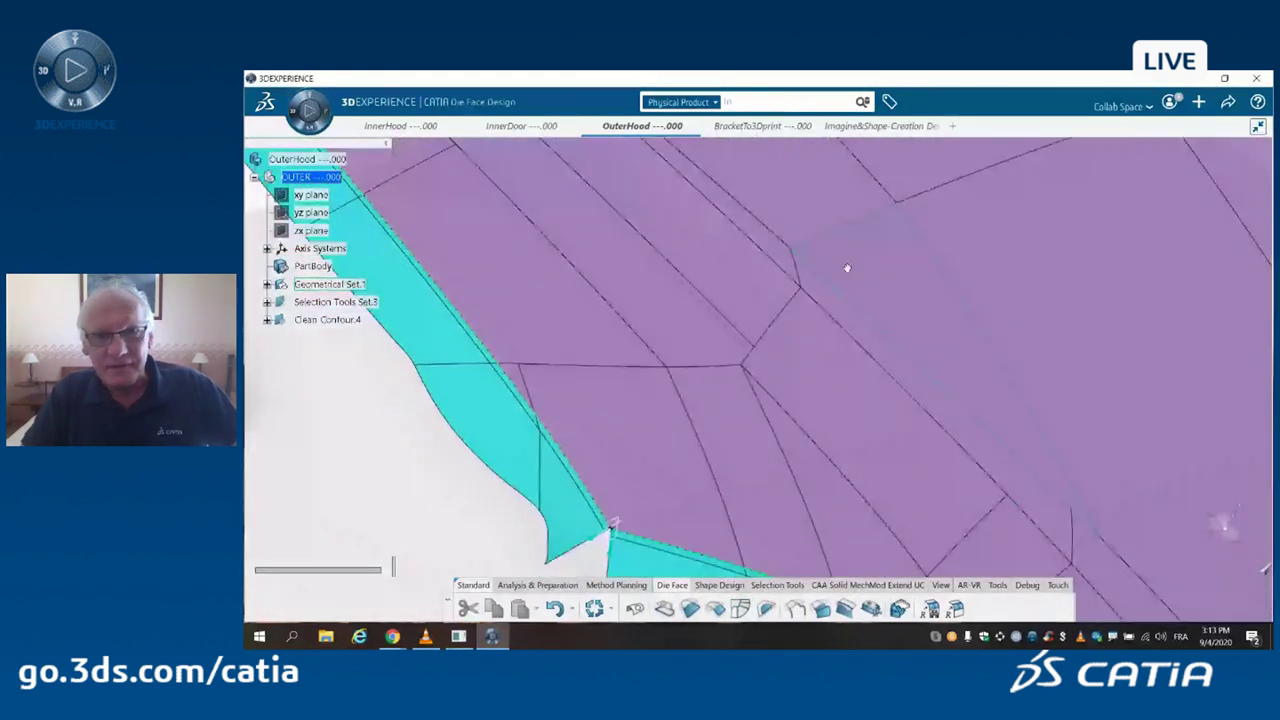
{"action": "middle_click_drag", "start_coordinate": [847, 268], "coordinate": [951, 381]}
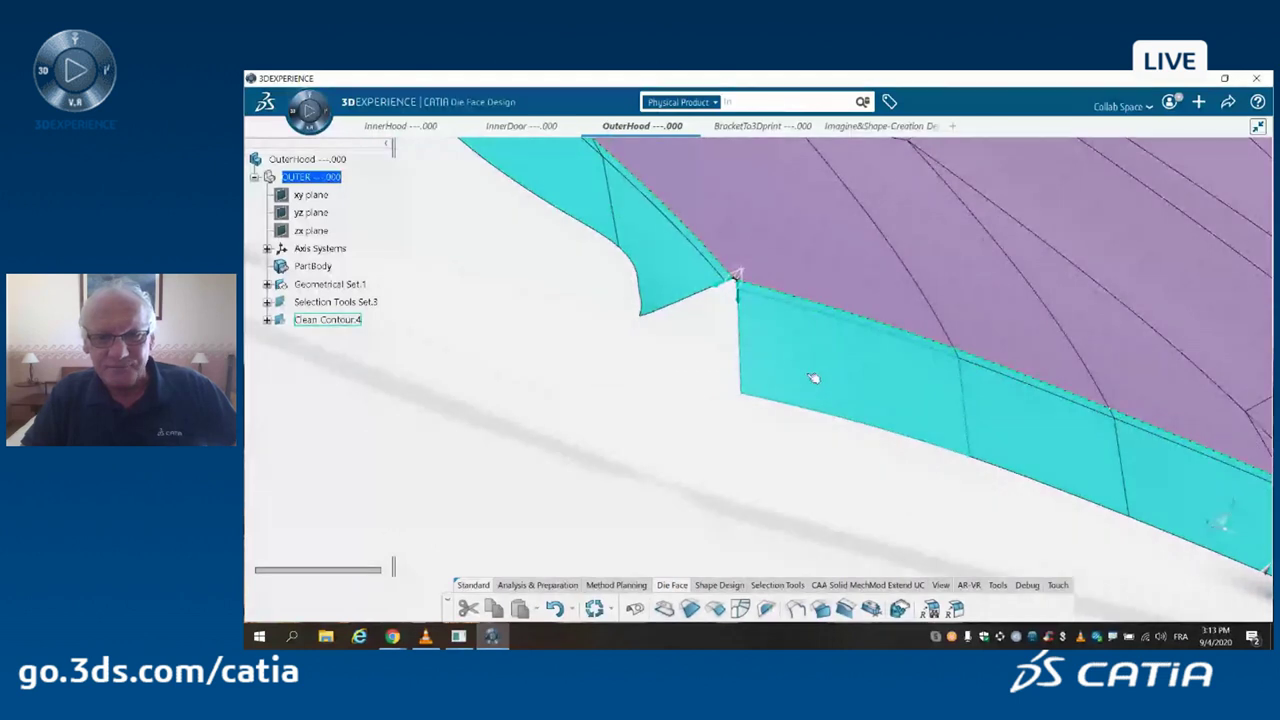
{"action": "left_click", "coordinate": [767, 612]}
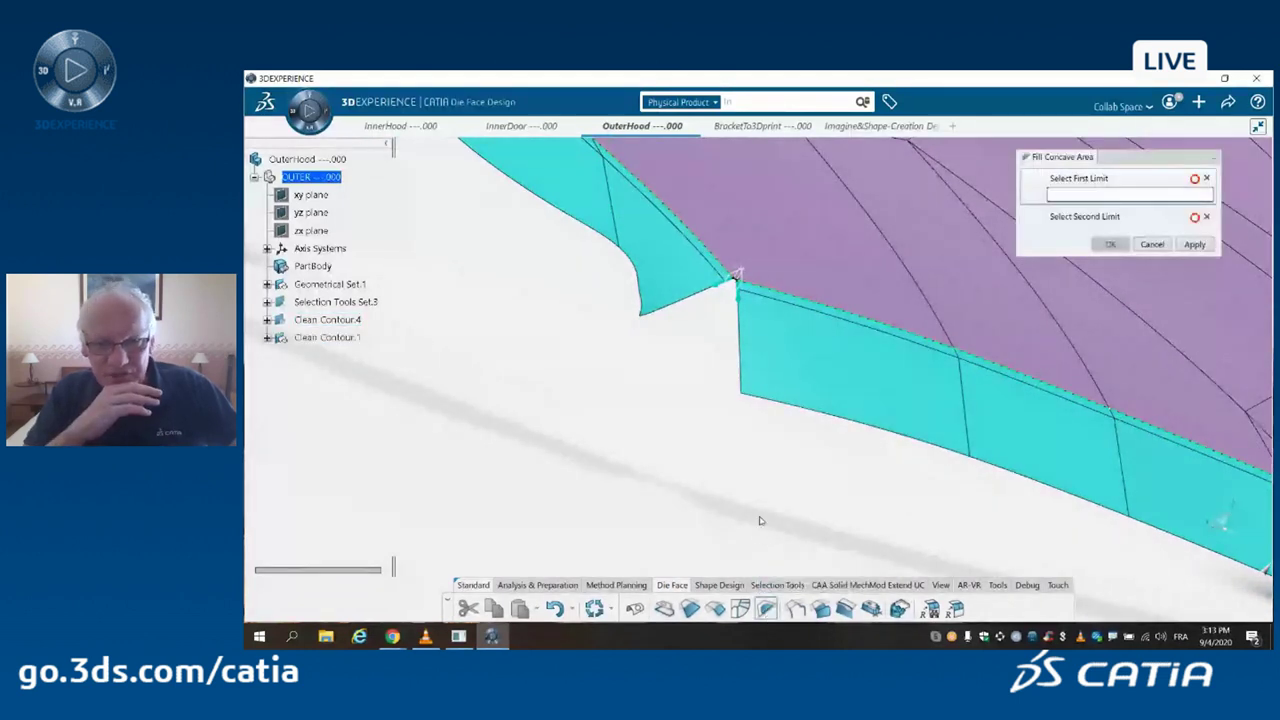
{"action": "left_click", "coordinate": [743, 403]}
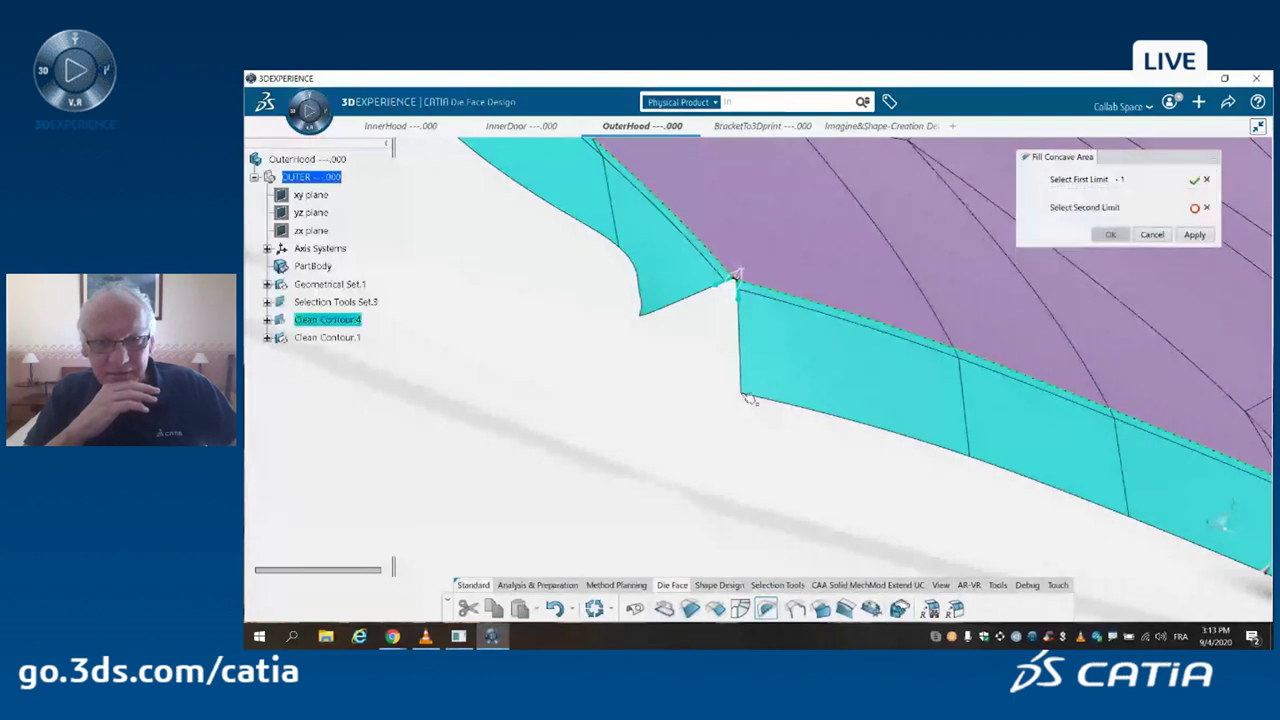
{"action": "left_click", "coordinate": [646, 318]}
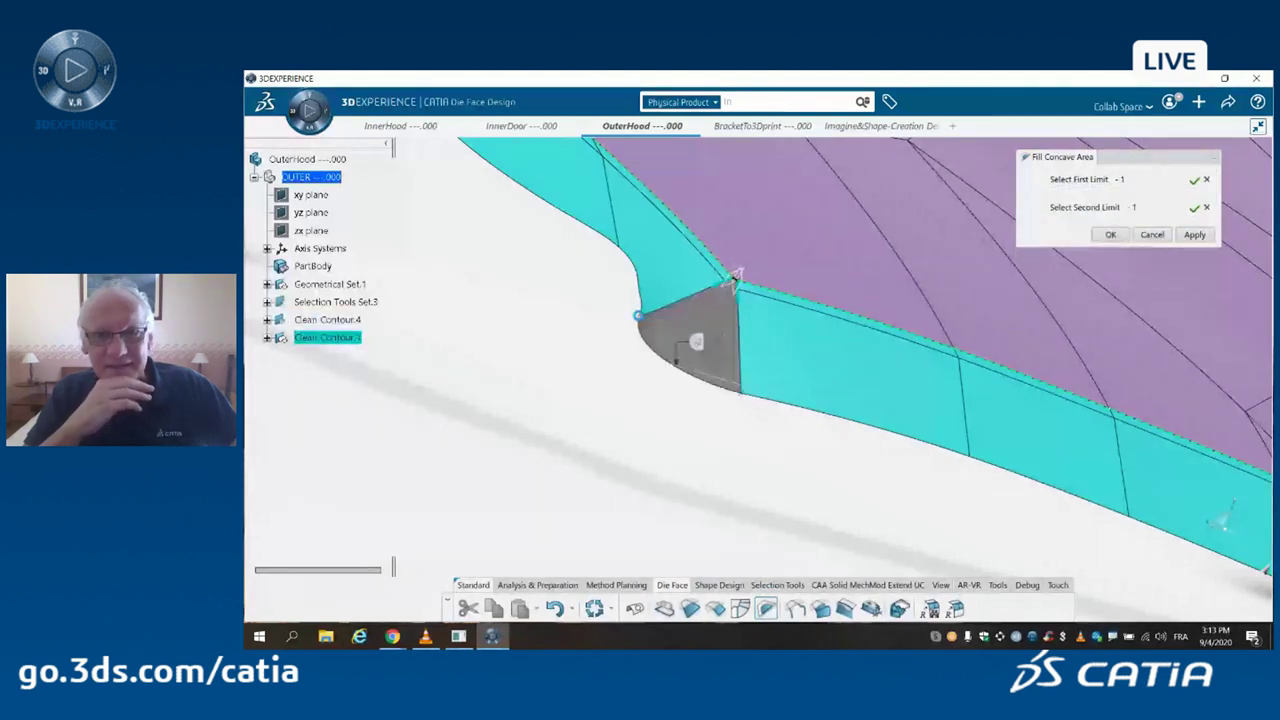
{"action": "middle_click_drag", "start_coordinate": [674, 382], "coordinate": [746, 271]}
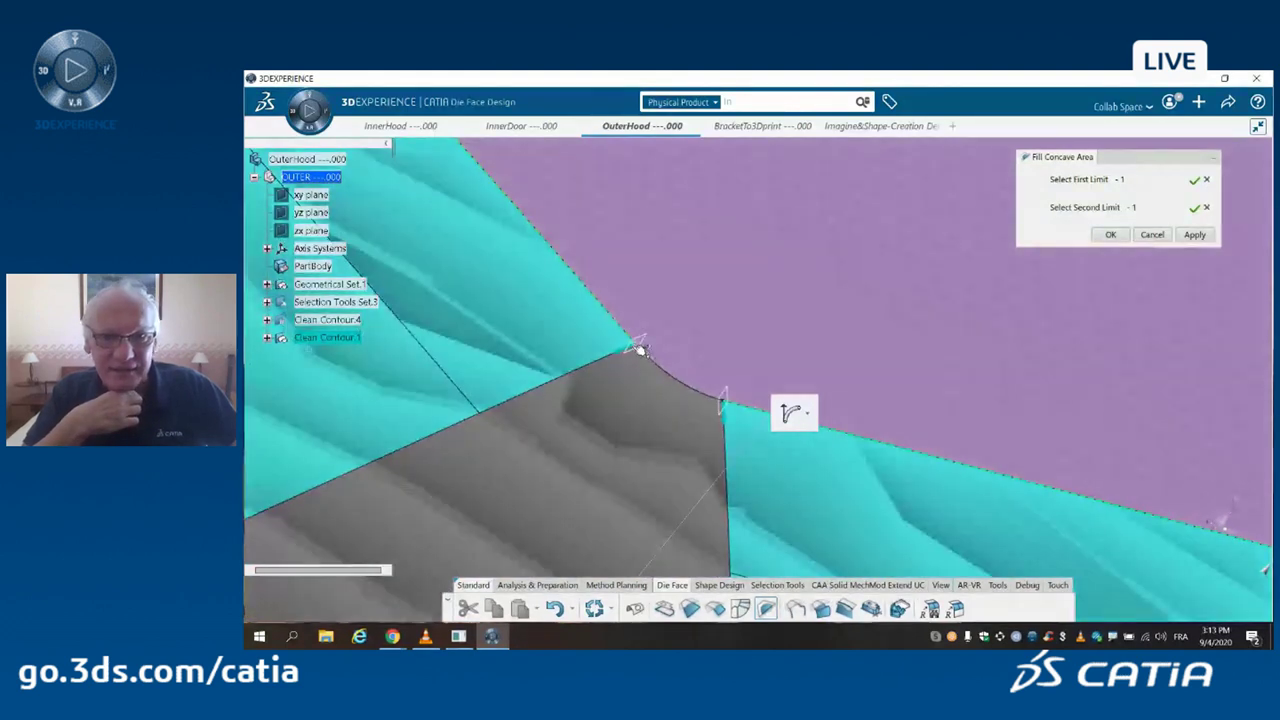
{"action": "middle_click_drag", "start_coordinate": [769, 341], "coordinate": [714, 482], "text": "ctrl"}
{"action": "left_click", "coordinate": [1110, 234]}
{"action": "middle_click_drag", "start_coordinate": [938, 346], "coordinate": [735, 484]}
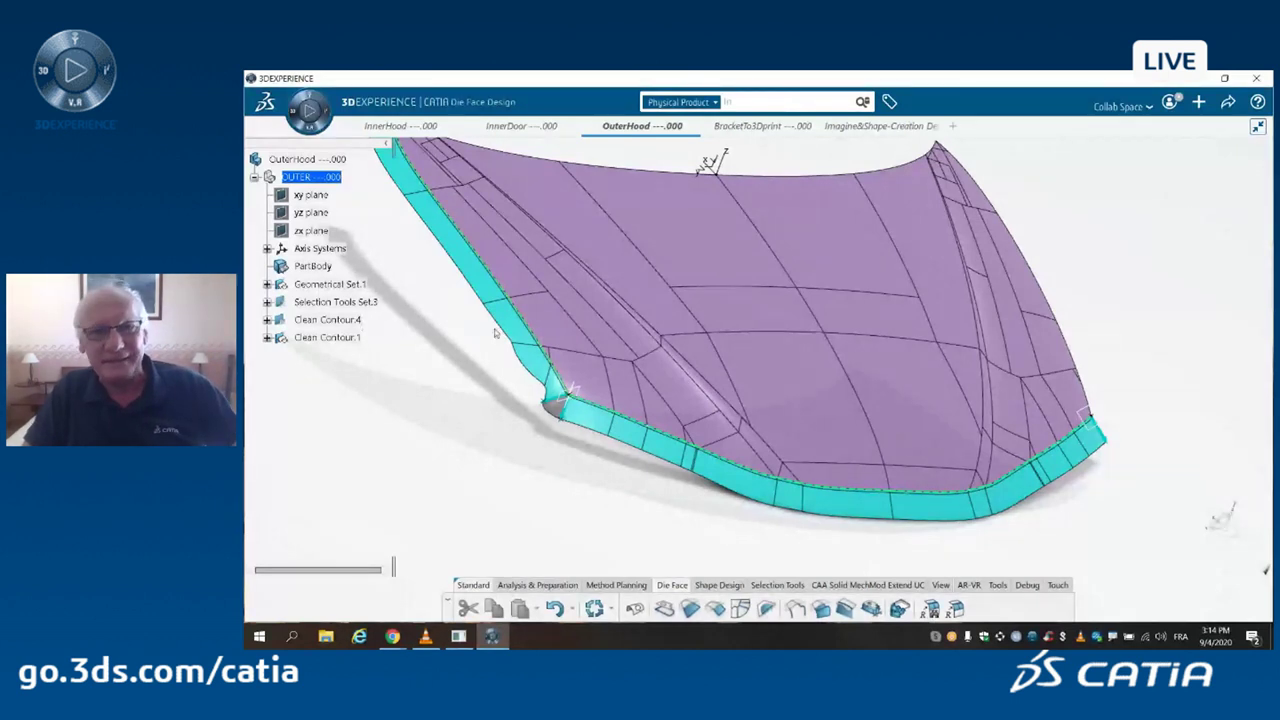
- Switch to the BracketTo3Dprint model and examine the bracket from several angles
{"action": "left_click", "coordinate": [740, 126]}
{"action": "middle_click_drag", "start_coordinate": [648, 361], "coordinate": [994, 406]}
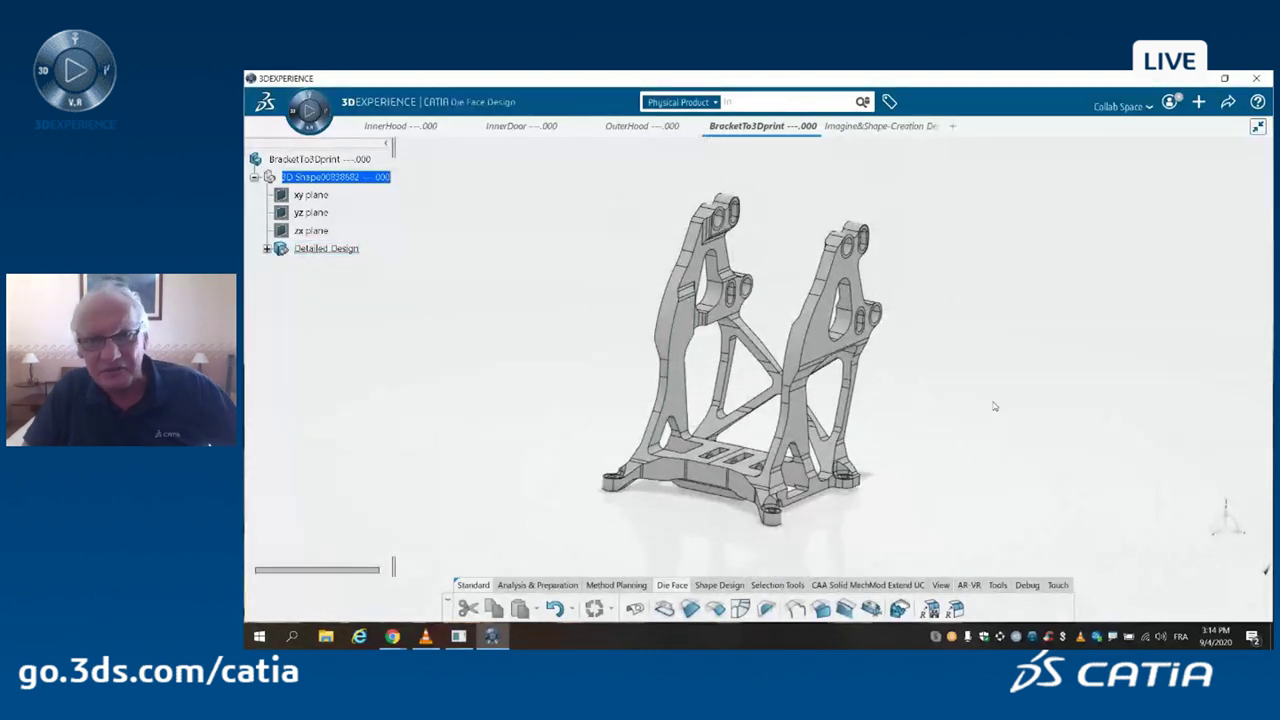
{"action": "middle_click_drag", "start_coordinate": [800, 380], "coordinate": [944, 409]}
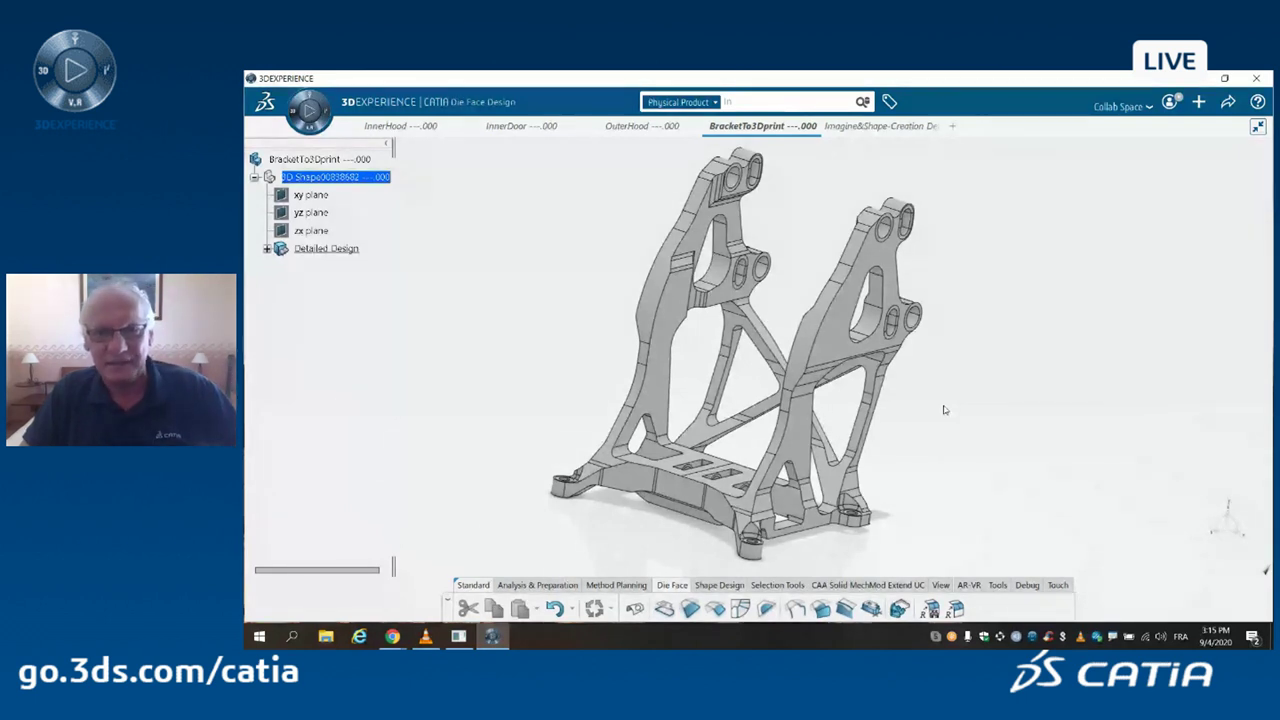
{"action": "middle_click_drag", "start_coordinate": [788, 382], "coordinate": [850, 417]}
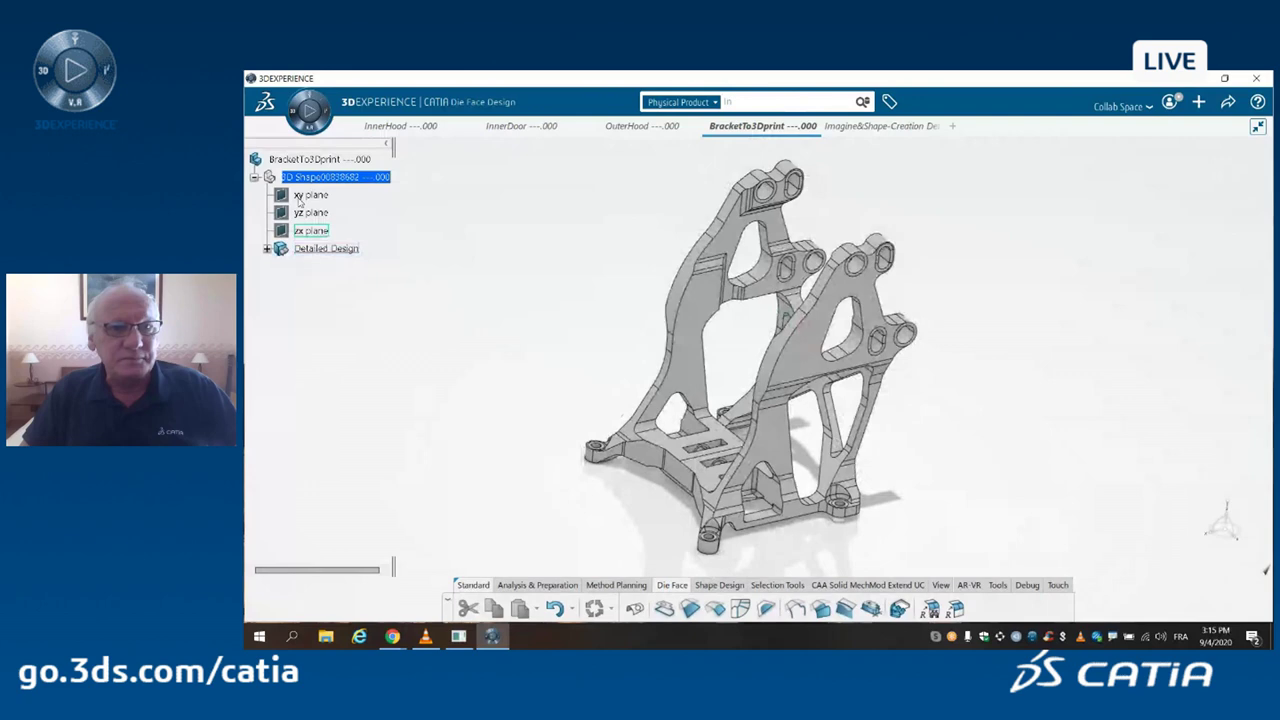
- Switch to the Part Design app and apply an Auto Fillet with a 1 mm fillet radius to the bracket's current solid
{"action": "left_click", "coordinate": [293, 114]}
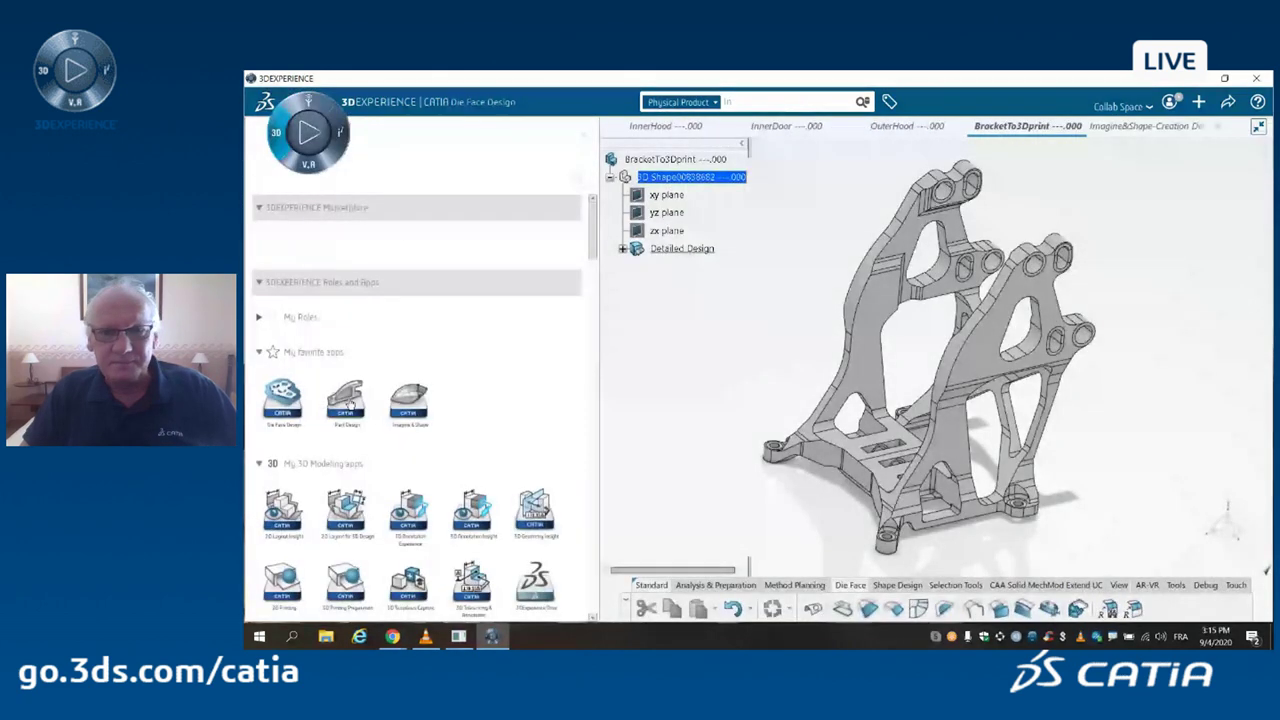
{"action": "left_click", "coordinate": [345, 400]}
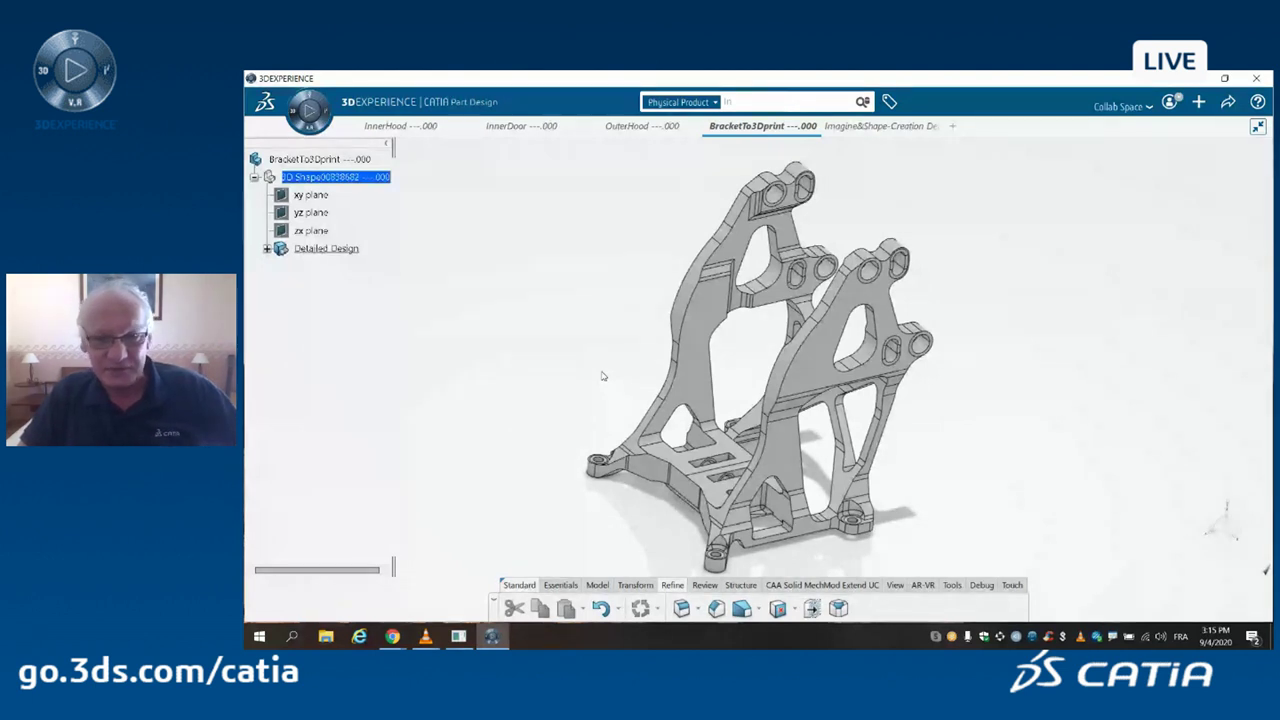
{"action": "left_click", "coordinate": [698, 610]}
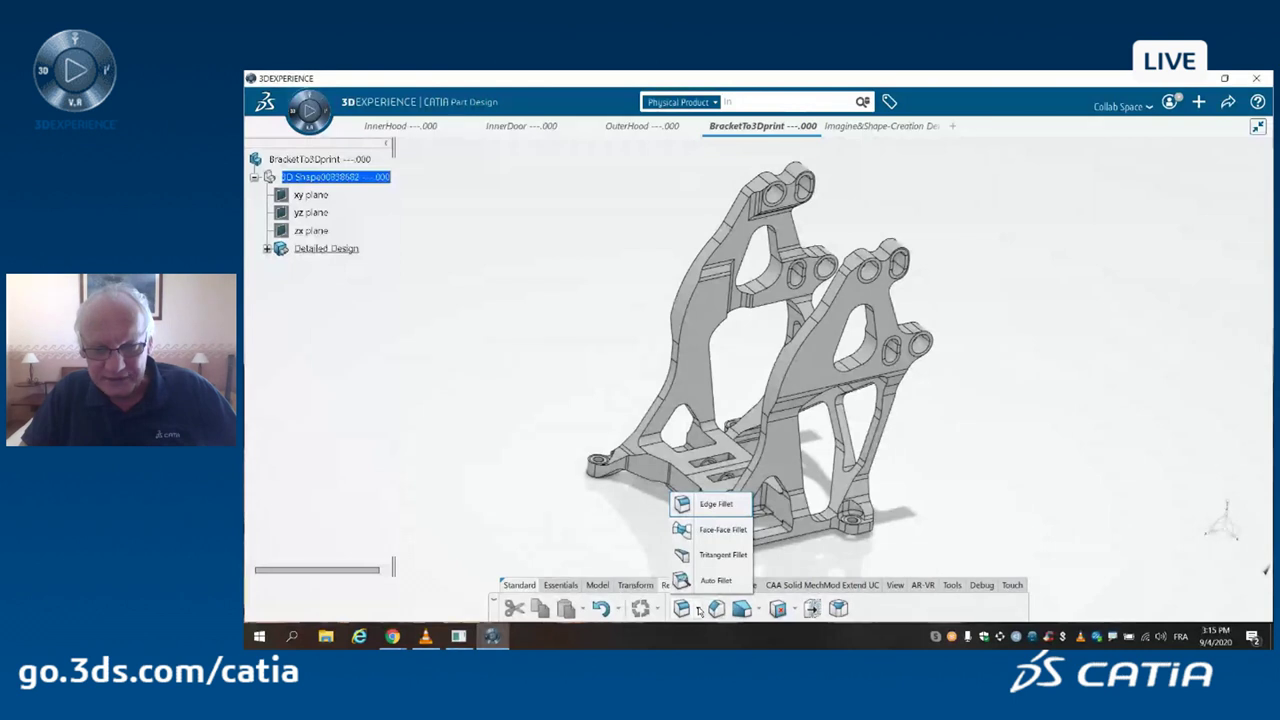
{"action": "left_click", "coordinate": [712, 581]}
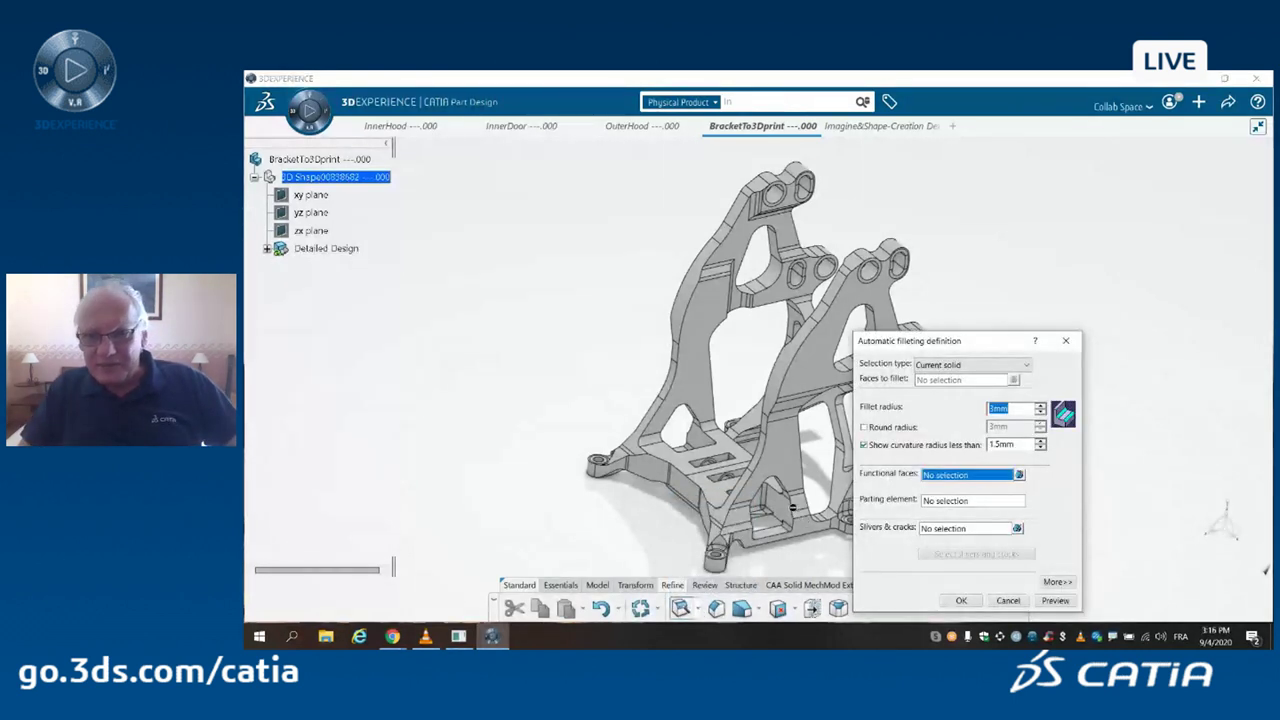
{"action": "left_click", "coordinate": [993, 409]}
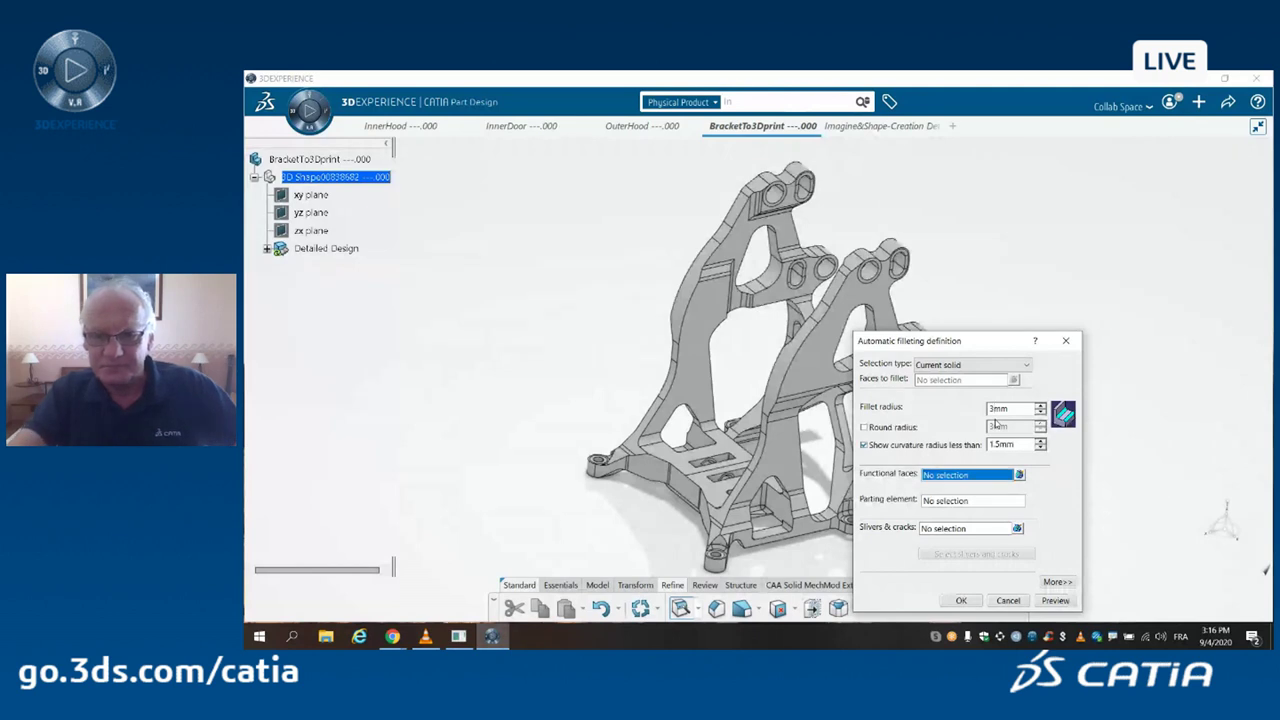
{"action": "type", "text": "1"}
{"action": "key", "text": "BackSpace"}
{"action": "key", "text": "BackSpace"}
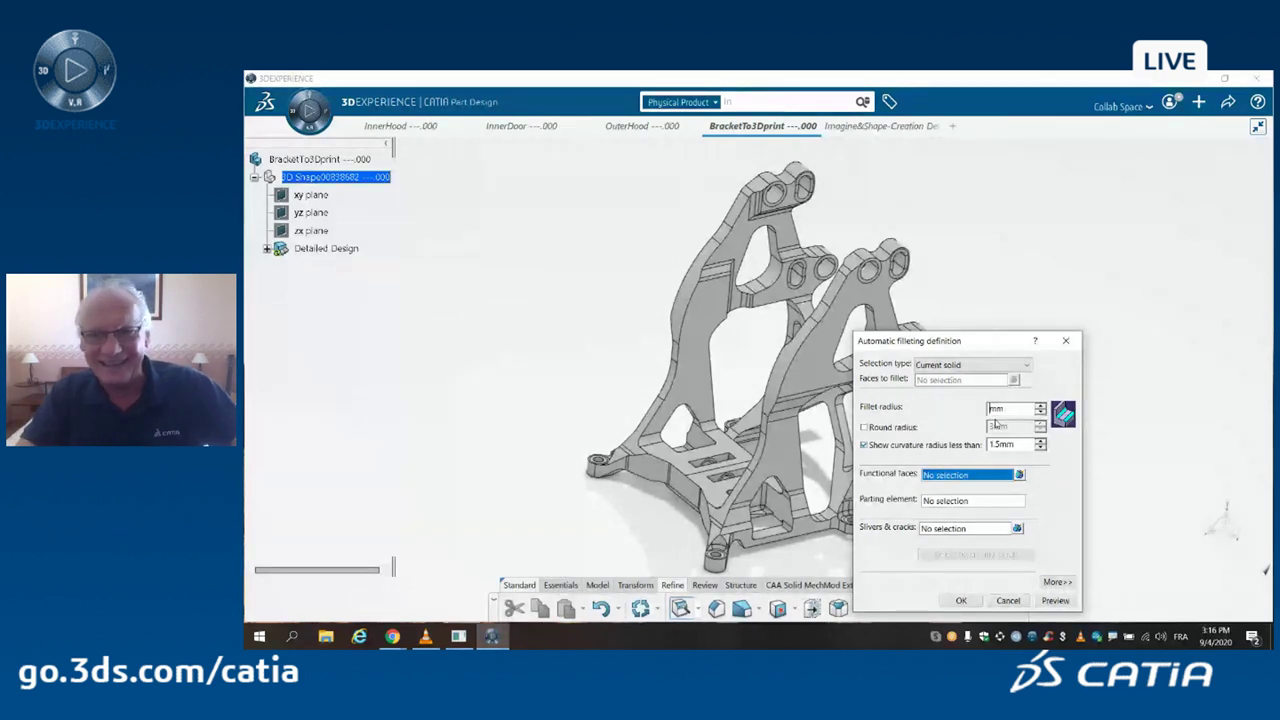
{"action": "type", "text": "1"}
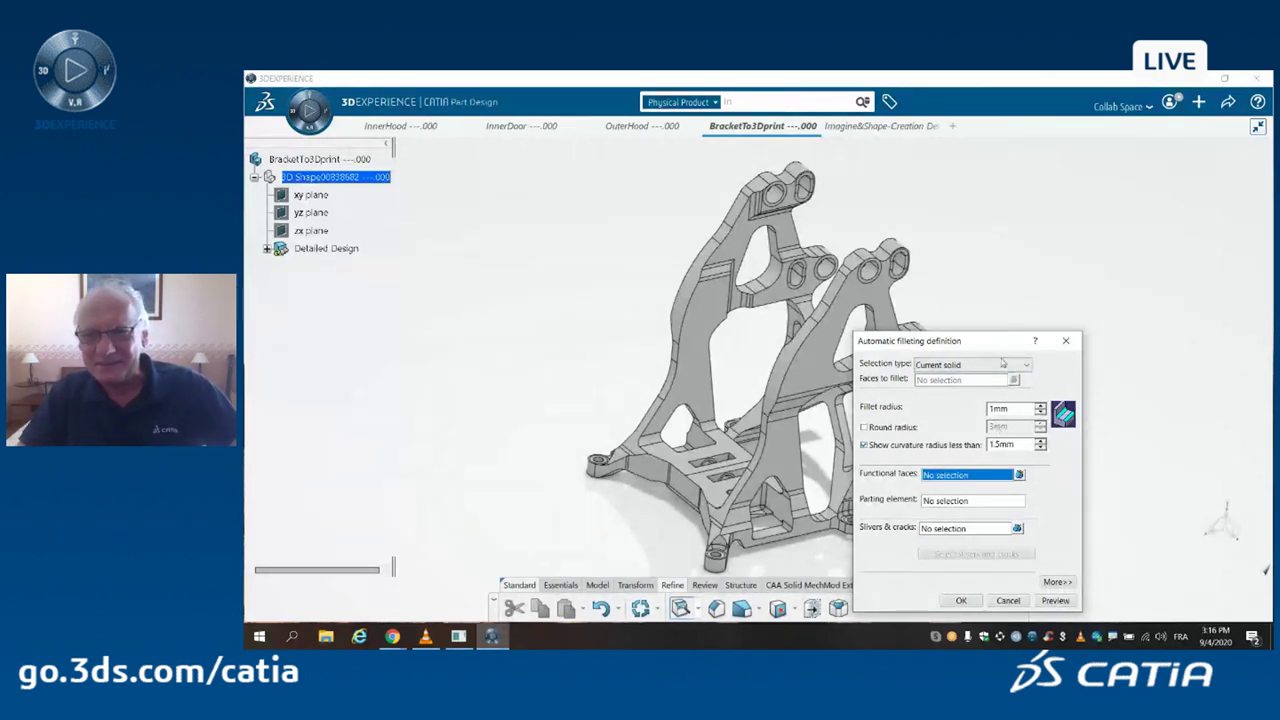
{"action": "left_click_drag", "start_coordinate": [991, 344], "coordinate": [1111, 220]}
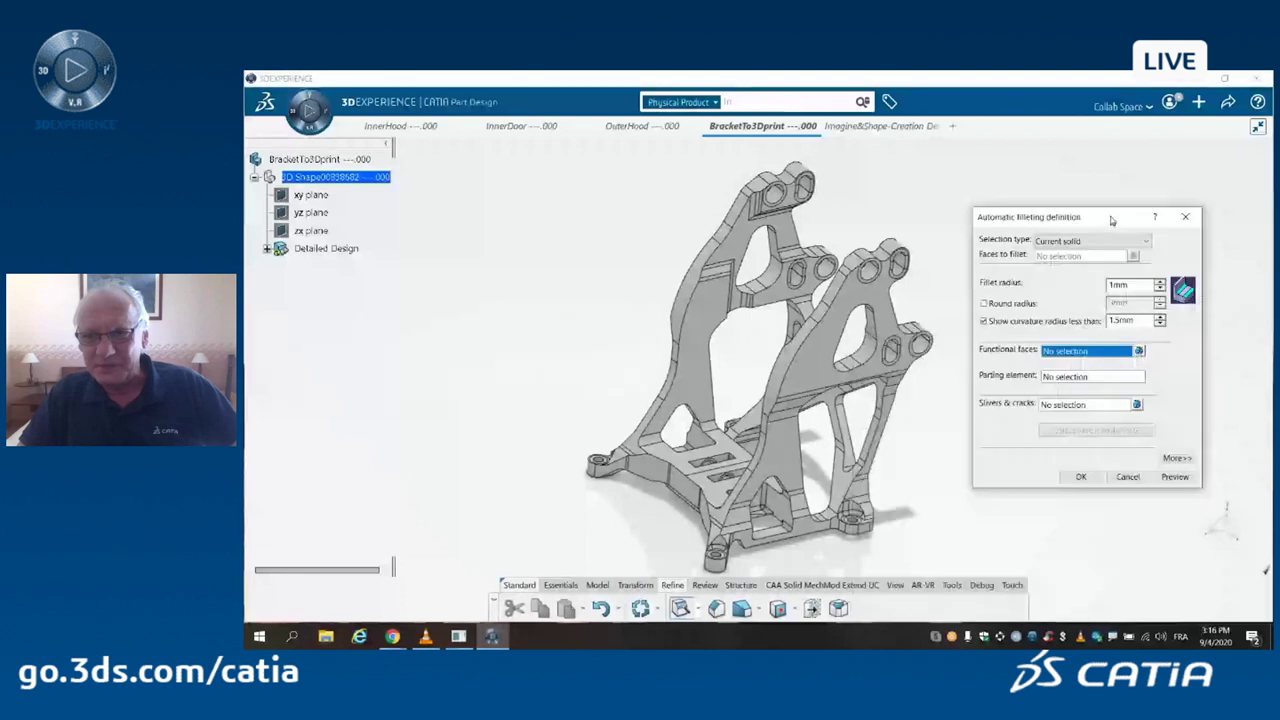
{"action": "left_click", "coordinate": [1081, 476]}
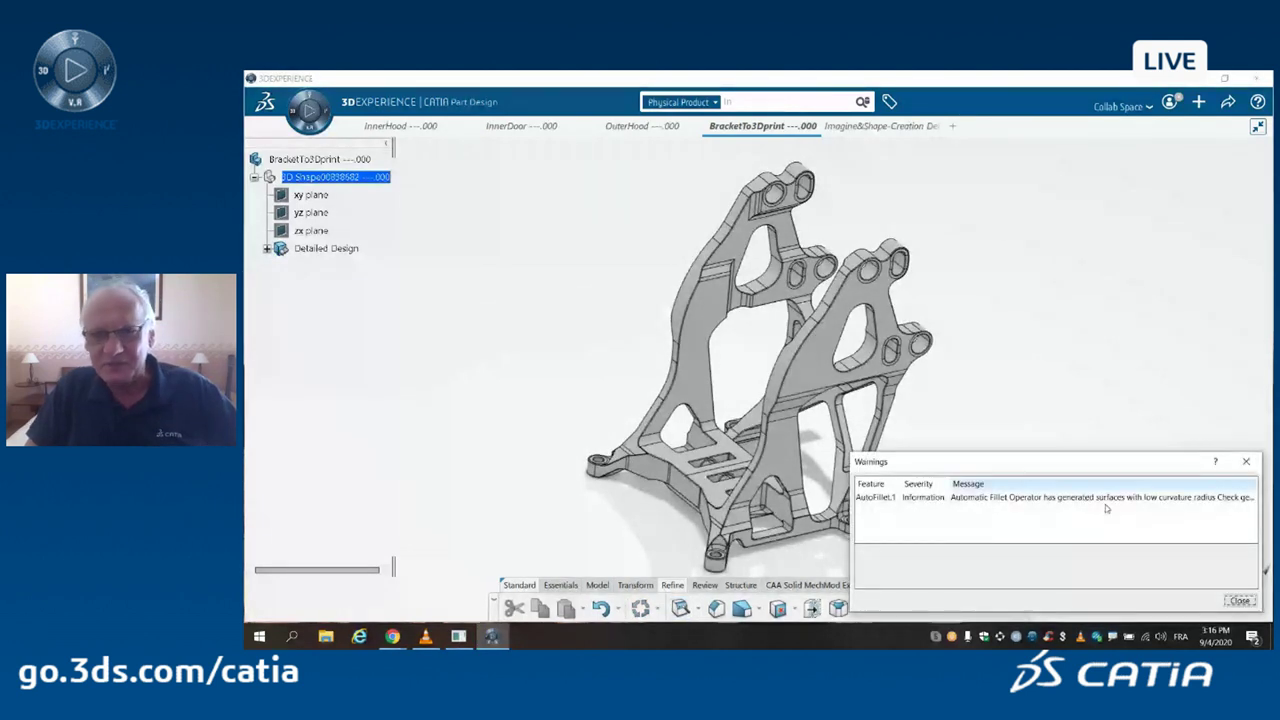
{"action": "left_click", "coordinate": [1240, 600]}
- Set the fill color of the bracket's automatic fillet feature to red in its graphic properties
{"action": "mouse_move", "coordinate": [880, 468]}
{"action": "middle_mouse_down"}
{"action": "mouse_move", "coordinate": [921, 388]}
{"action": "mouse_move", "coordinate": [923, 403]}
{"action": "mouse_move", "coordinate": [923, 330]}
{"action": "mouse_move", "coordinate": [903, 414]}
{"action": "mouse_move", "coordinate": [846, 442]}
{"action": "mouse_move", "coordinate": [846, 497]}
{"action": "mouse_move", "coordinate": [869, 458]}
{"action": "middle_mouse_up"}
{"action": "left_click", "coordinate": [267, 249]}
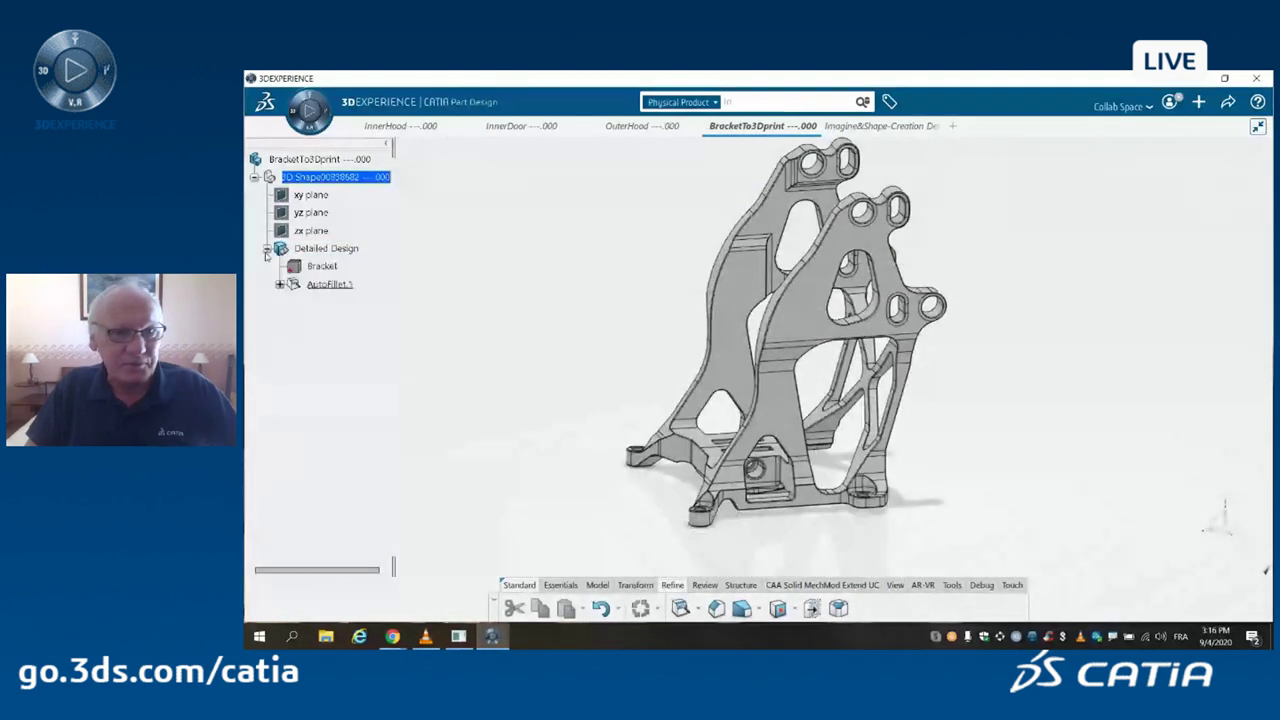
{"action": "right_click", "coordinate": [319, 286]}
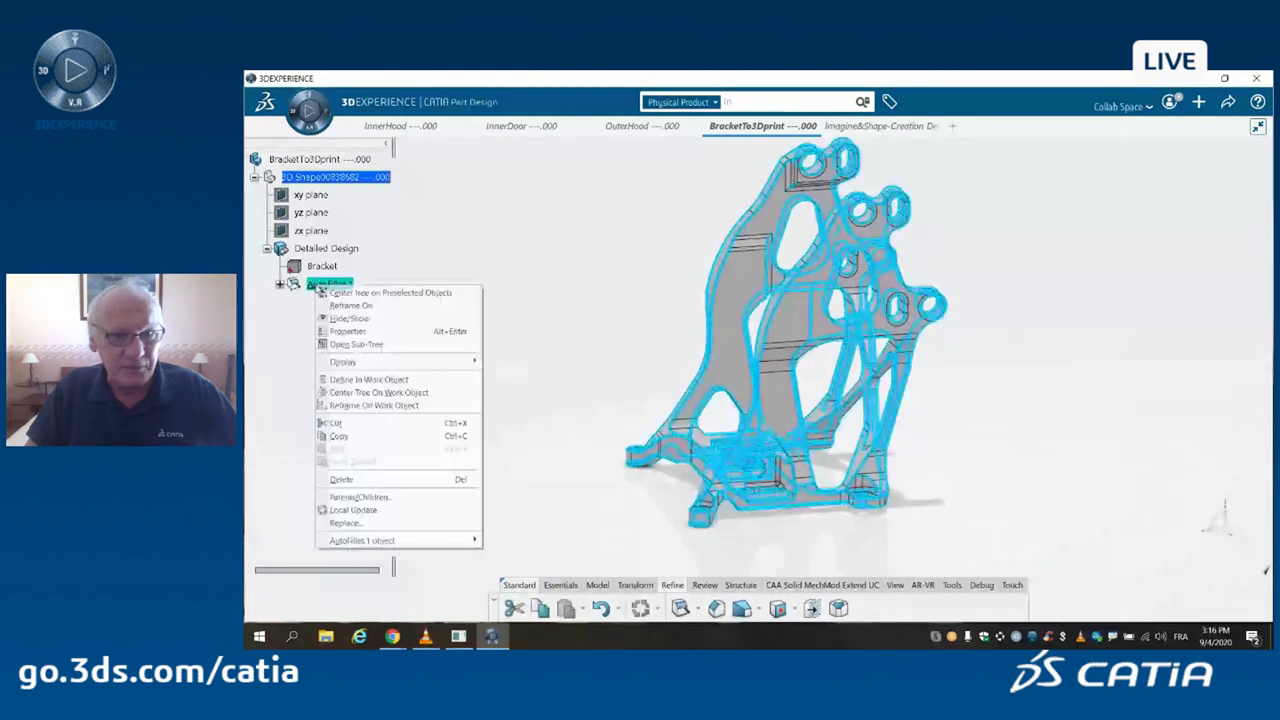
{"action": "left_click", "coordinate": [348, 336]}
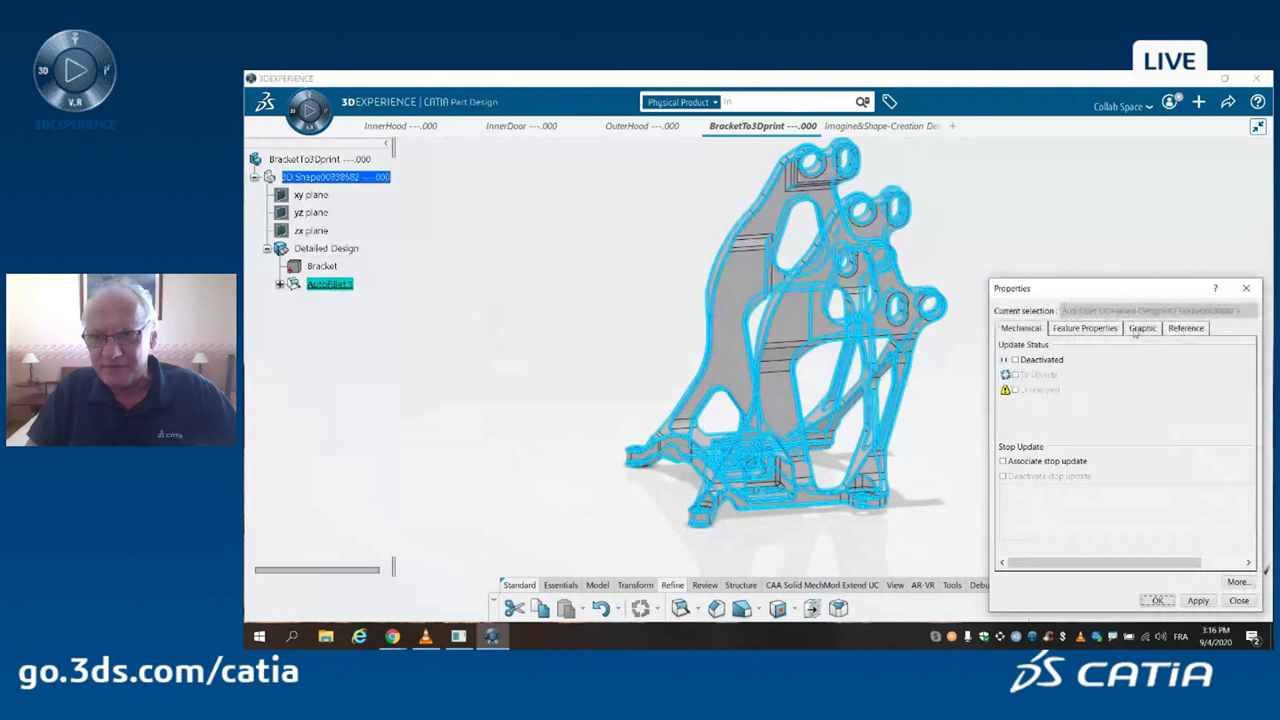
{"action": "left_click", "coordinate": [1142, 328]}
{"action": "left_click", "coordinate": [1078, 369]}
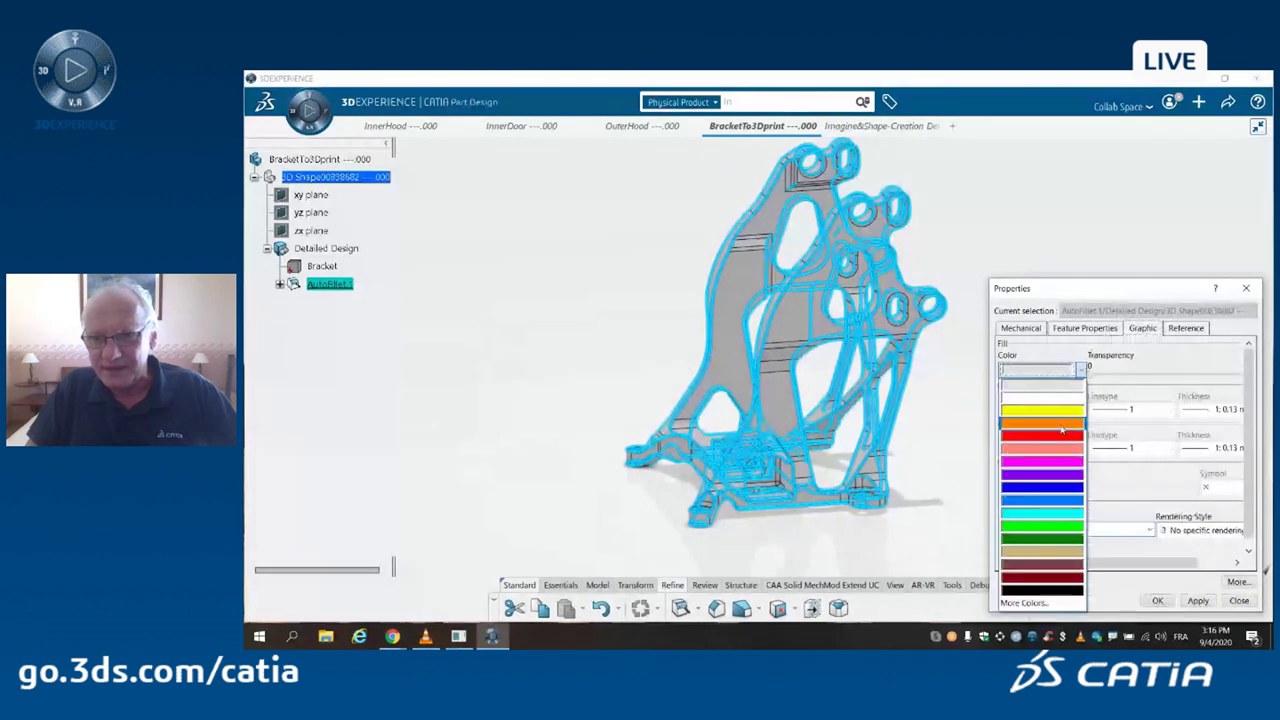
{"action": "left_click", "coordinate": [1051, 436]}
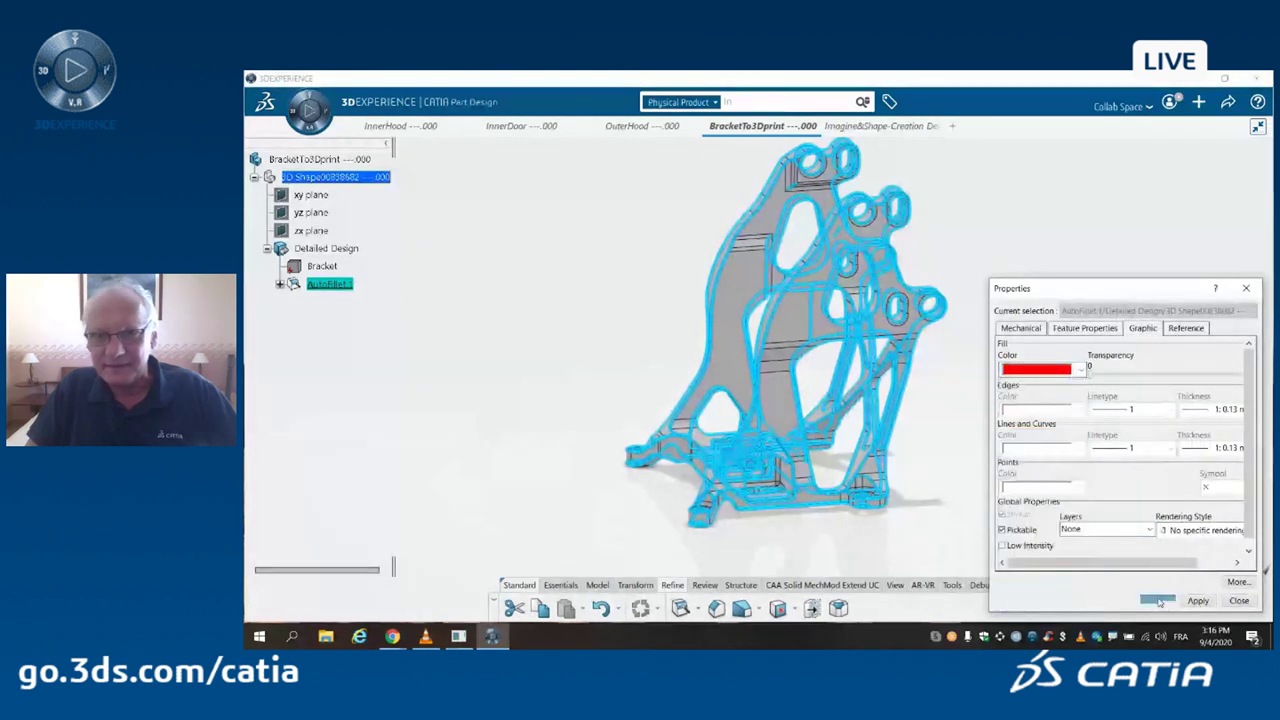
{"action": "left_click", "coordinate": [1157, 600]}
{"action": "left_click", "coordinate": [588, 364]}
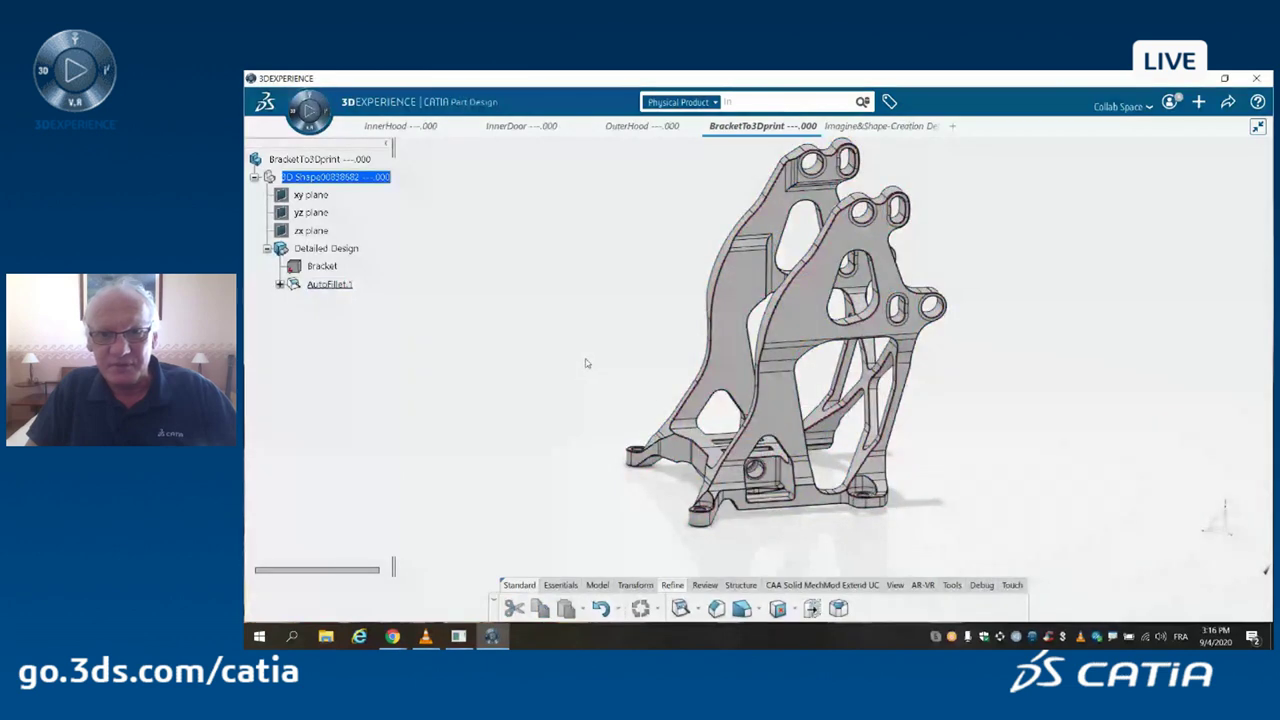
- Examine the red filleted edges around the bracket's base, pockets, mounting feet and side arms
{"action": "scroll", "coordinate": [829, 323], "scroll_direction": "up", "scroll_amount": 10}
{"action": "middle_click_drag", "start_coordinate": [853, 308], "coordinate": [925, 384]}
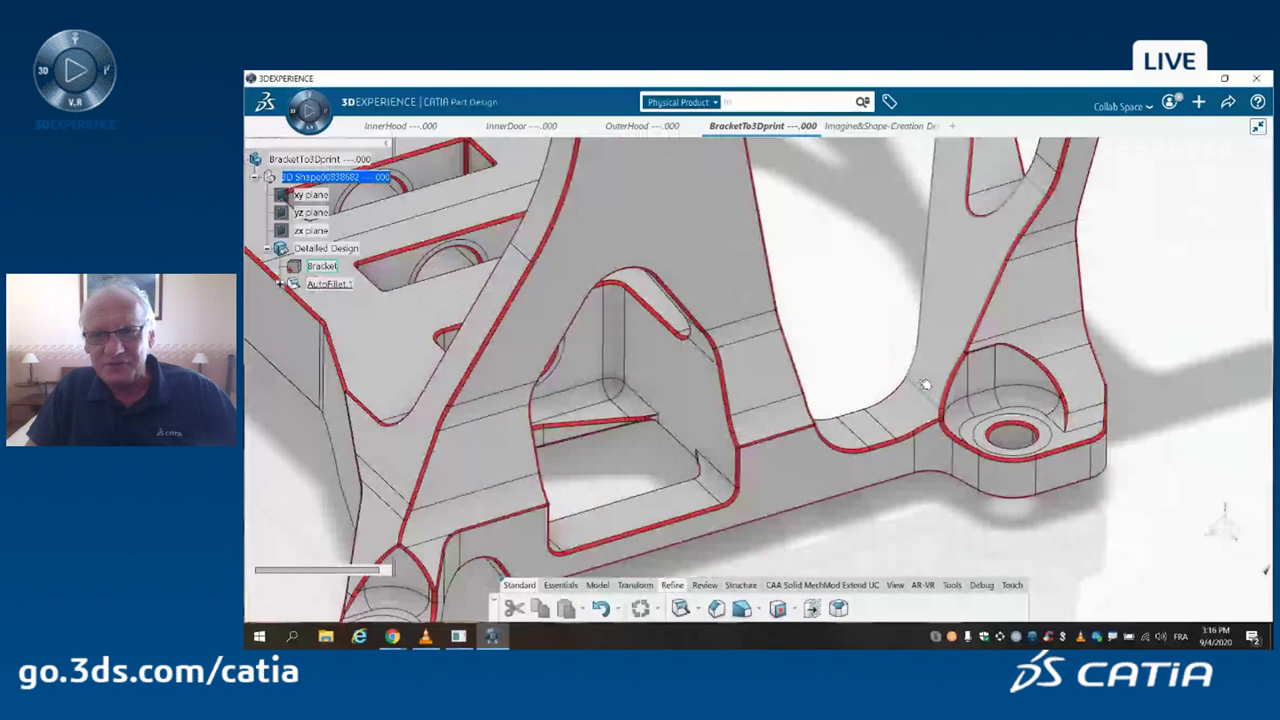
{"action": "scroll", "coordinate": [925, 384], "scroll_direction": "up", "scroll_amount": 5}
{"action": "scroll", "coordinate": [861, 400], "scroll_direction": "down", "scroll_amount": 4}
{"action": "mouse_move", "coordinate": [814, 383]}
{"action": "middle_mouse_down"}
{"action": "mouse_move", "coordinate": [871, 378]}
{"action": "mouse_move", "coordinate": [767, 378]}
{"action": "mouse_move", "coordinate": [921, 353]}
{"action": "mouse_move", "coordinate": [694, 372]}
{"action": "mouse_move", "coordinate": [777, 389]}
{"action": "mouse_move", "coordinate": [694, 457]}
{"action": "mouse_move", "coordinate": [648, 401]}
{"action": "mouse_move", "coordinate": [786, 380]}
{"action": "mouse_move", "coordinate": [801, 402]}
{"action": "middle_mouse_up"}
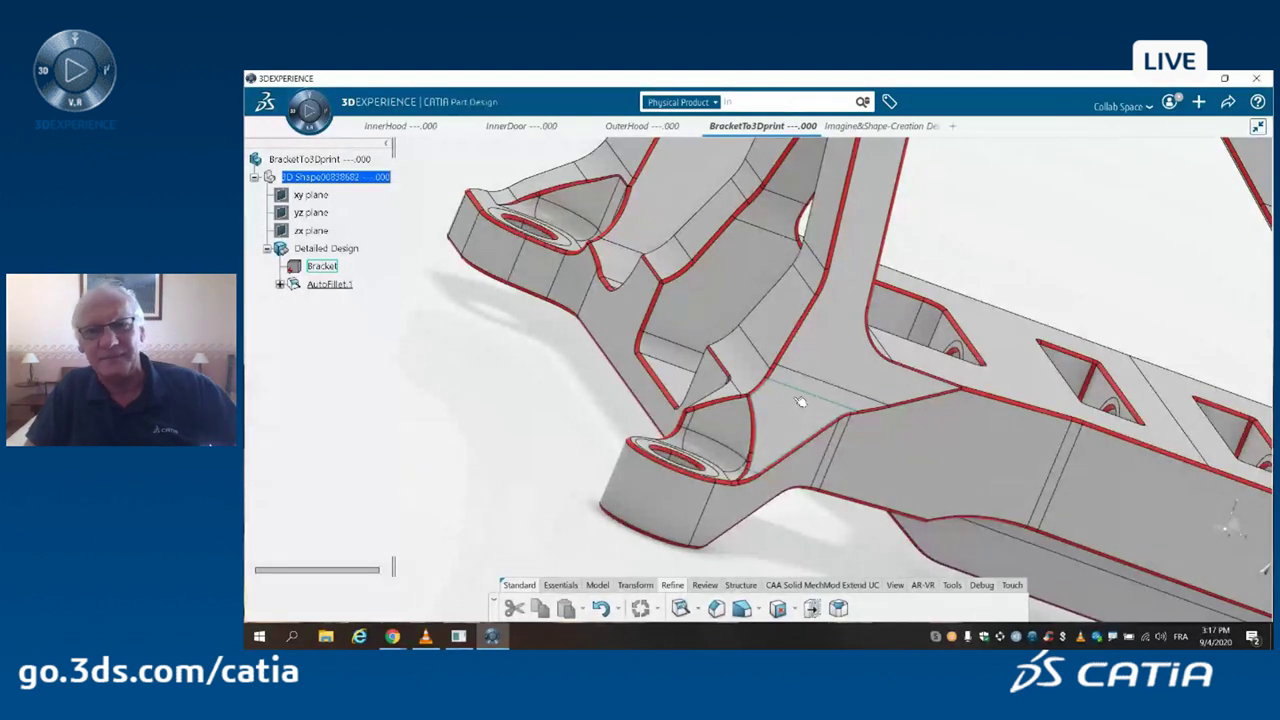
{"action": "middle_click_drag", "start_coordinate": [773, 400], "coordinate": [750, 451]}
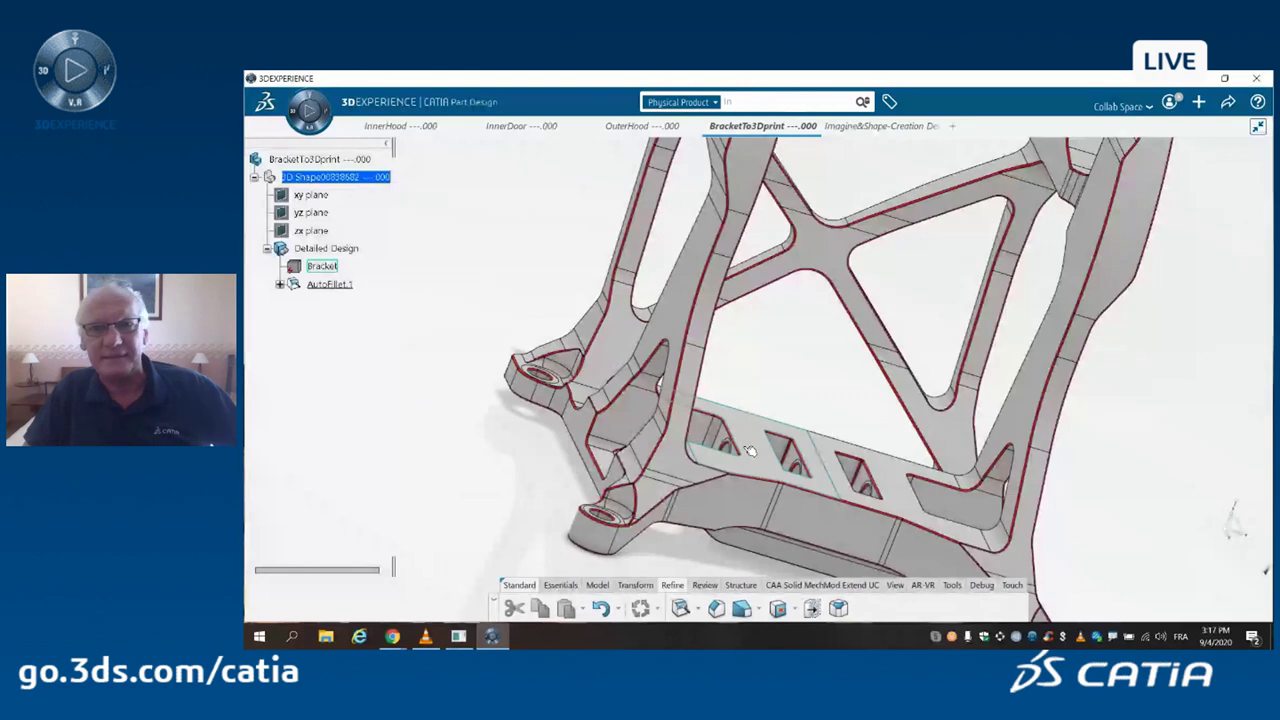
{"action": "middle_click_drag", "start_coordinate": [738, 395], "coordinate": [932, 446]}
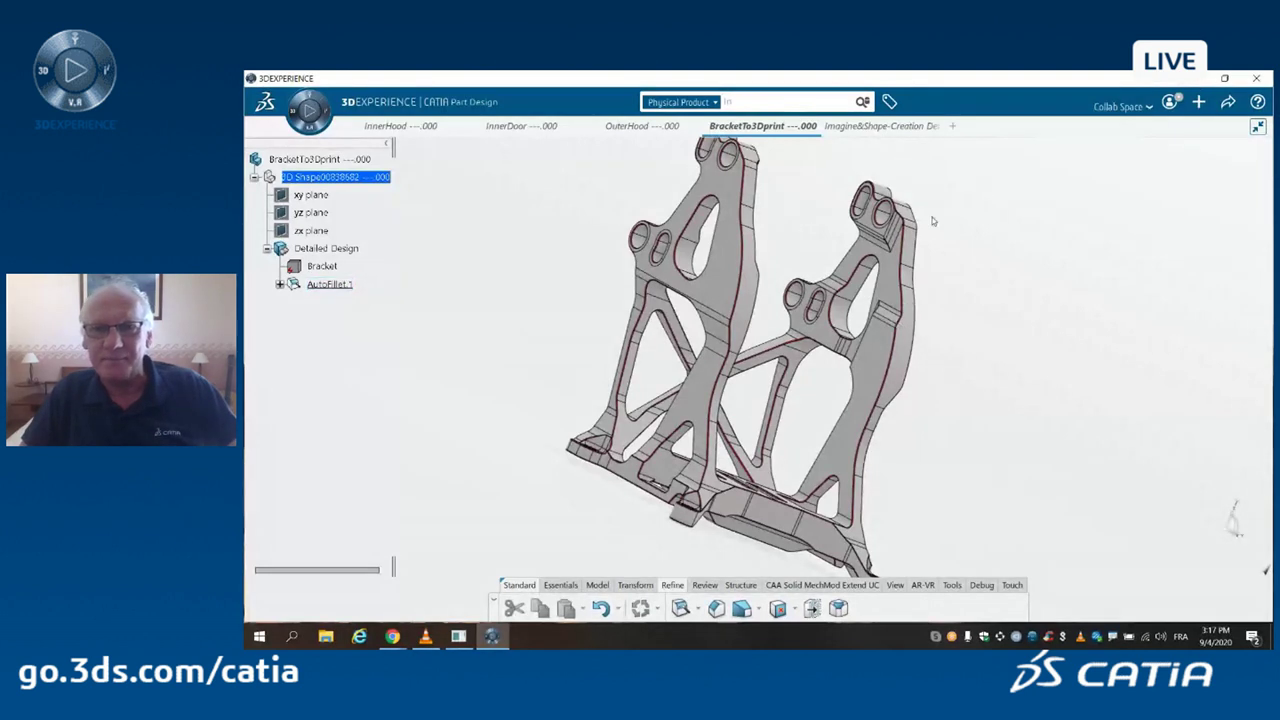
- Switch to the Imagine&Shape-Creation model, view the QRcode.jpg image from the desktop in Photos, and return to 3DEXPERIENCE
{"action": "left_click", "coordinate": [876, 127]}
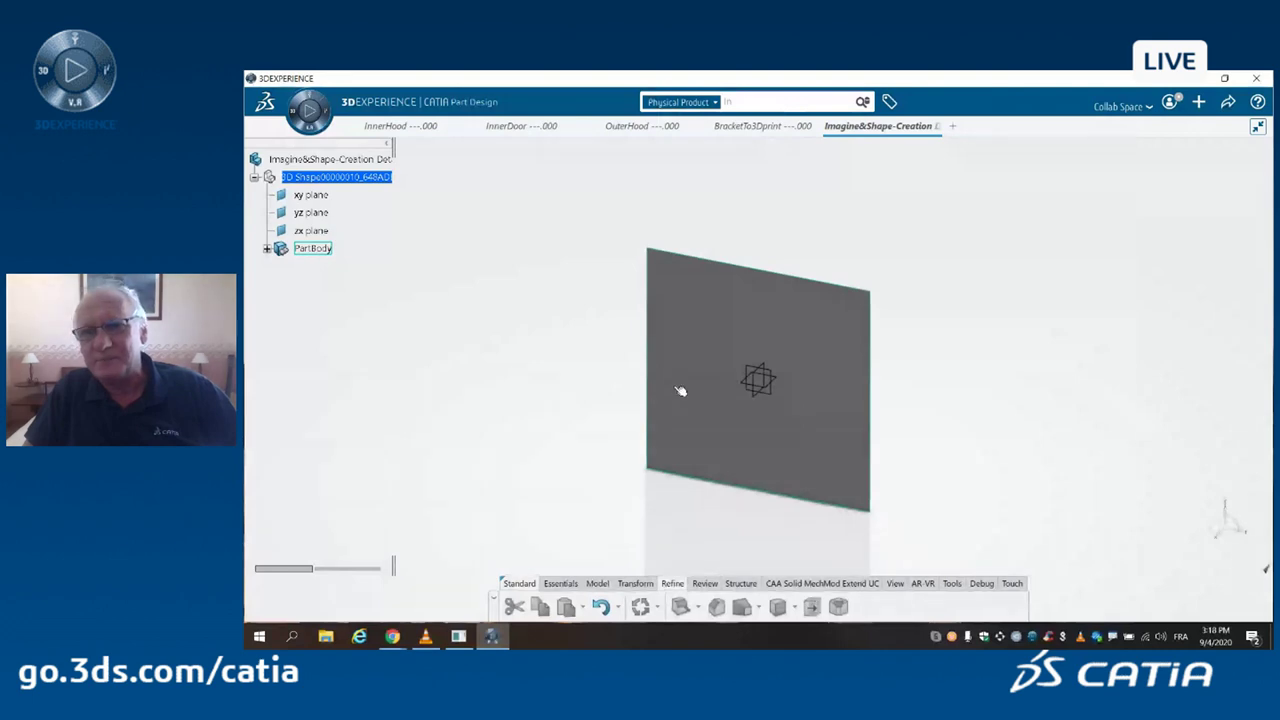
{"action": "left_click", "coordinate": [1193, 78]}
{"action": "double_click", "coordinate": [319, 86]}
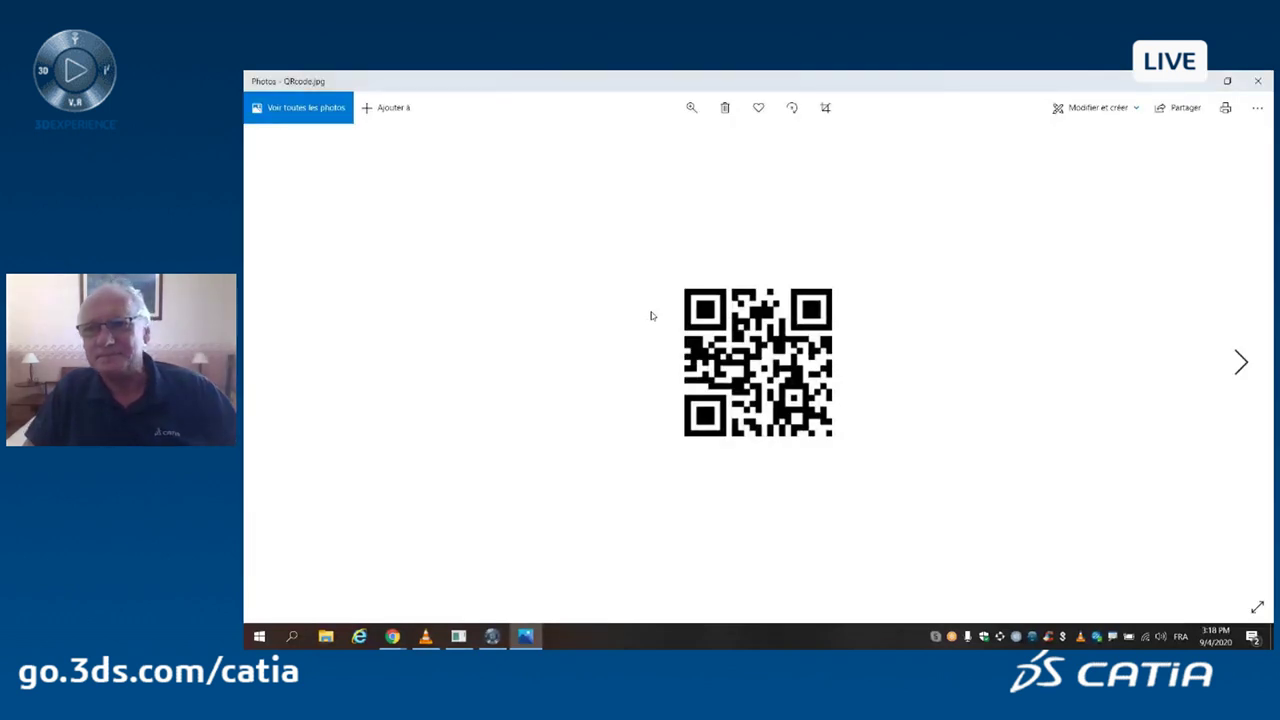
{"action": "left_click", "coordinate": [1258, 81]}
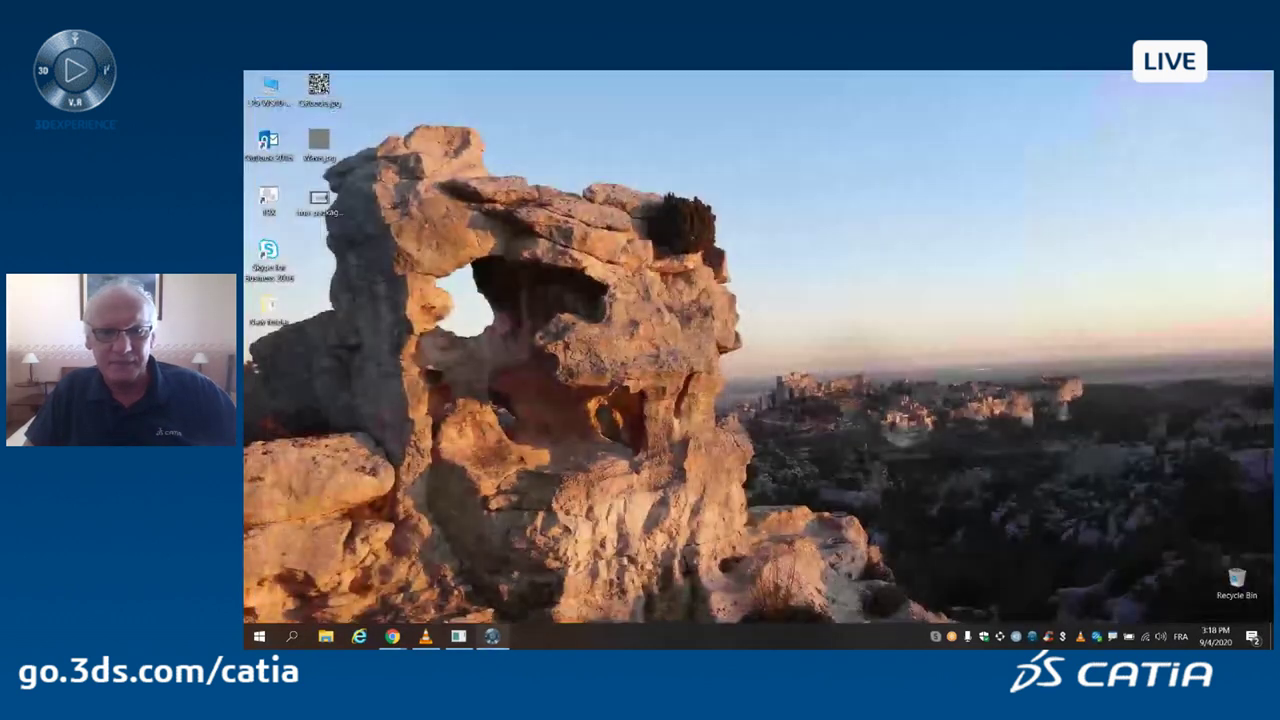
{"action": "left_click", "coordinate": [492, 636]}
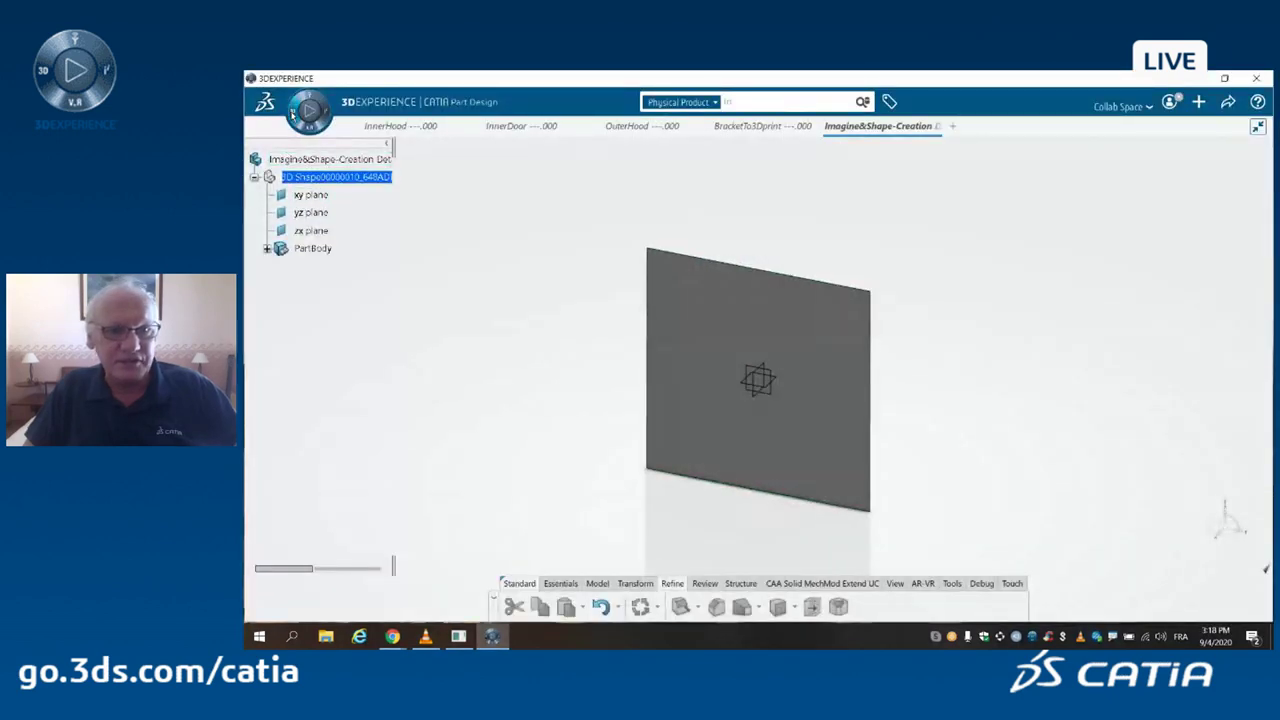
- Switch to the Imagine & Shape app and load QRcode.jpg as the image that embosses the flat plate
{"action": "left_click", "coordinate": [292, 113]}
{"action": "left_click", "coordinate": [404, 409]}
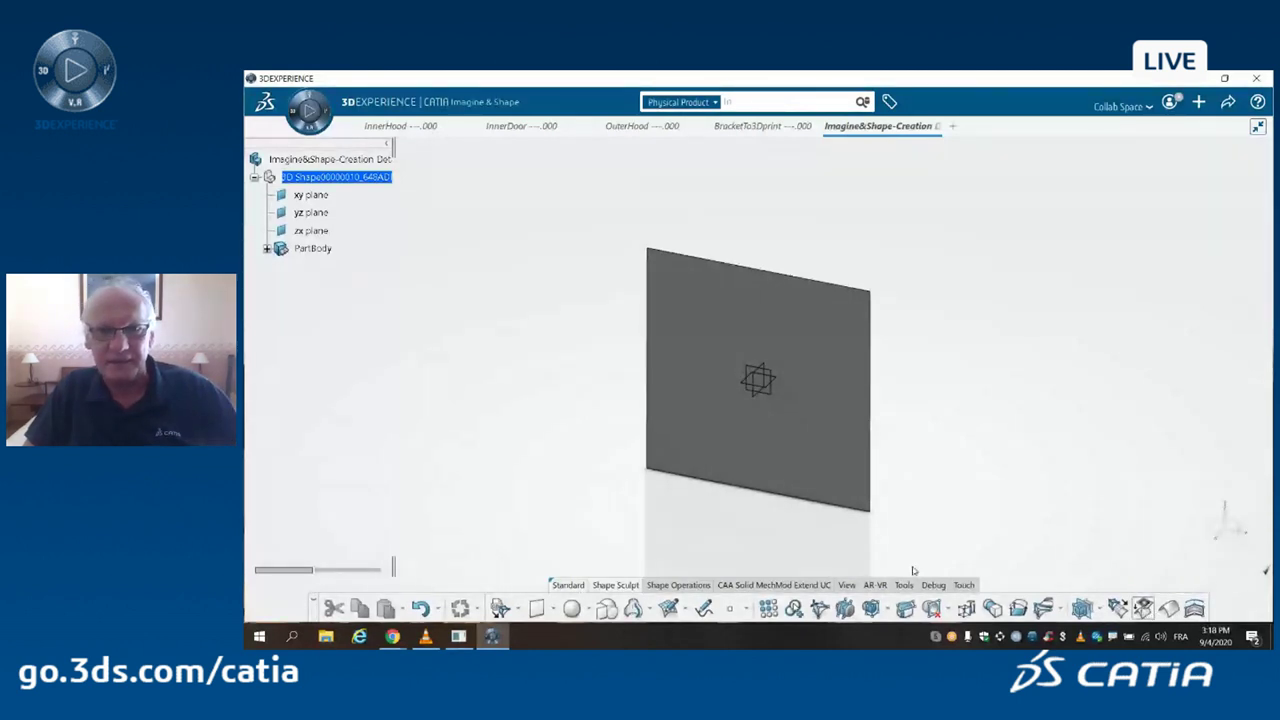
{"action": "left_click", "coordinate": [722, 415]}
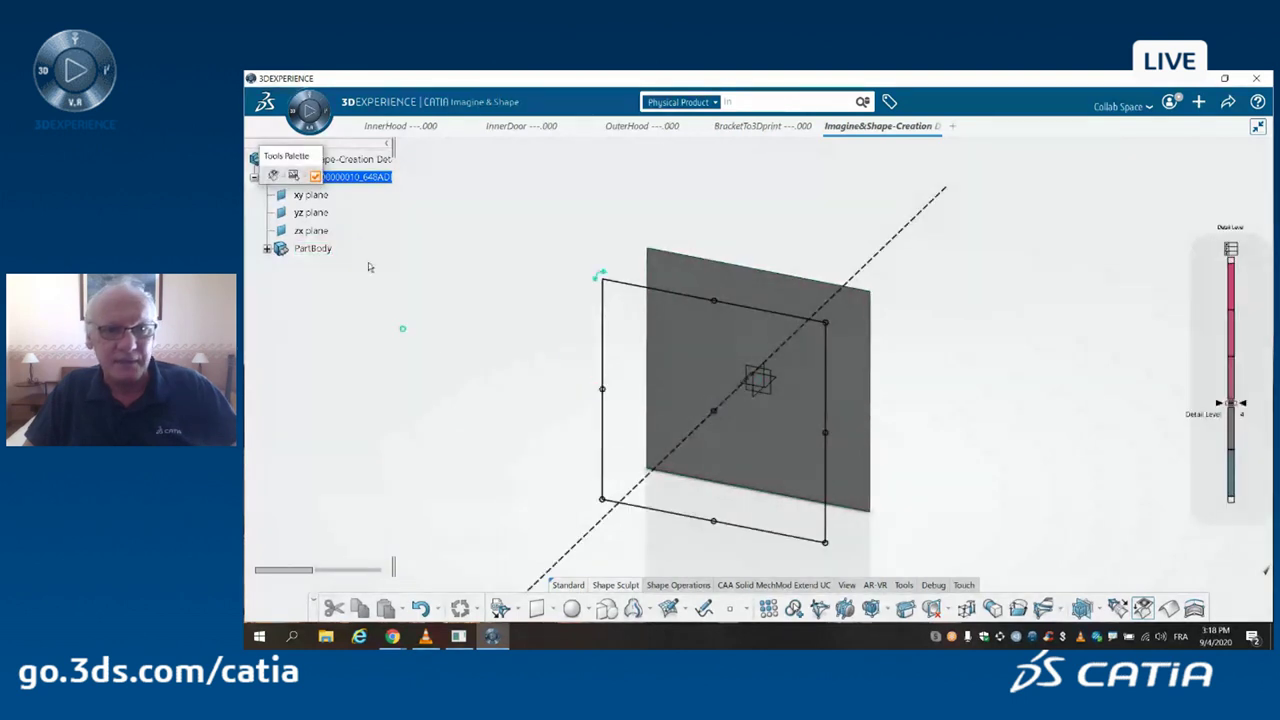
{"action": "left_click", "coordinate": [293, 175]}
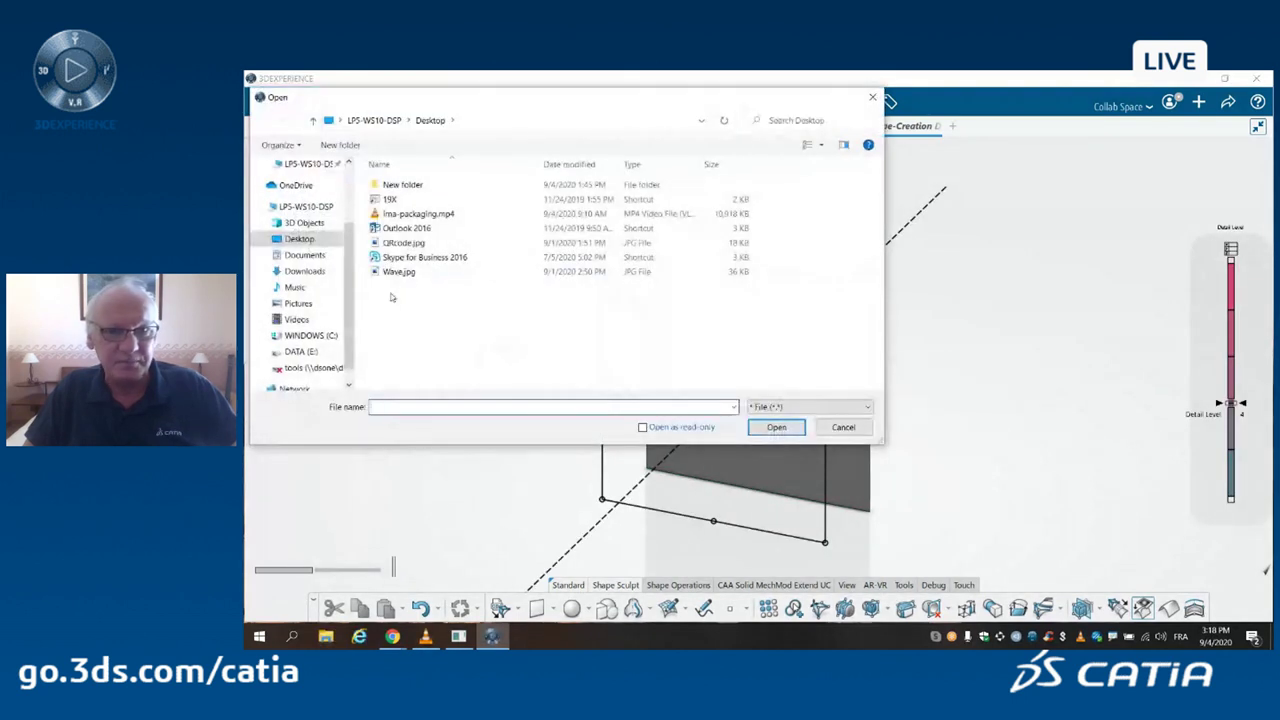
{"action": "left_click", "coordinate": [404, 243]}
{"action": "left_click", "coordinate": [776, 427]}
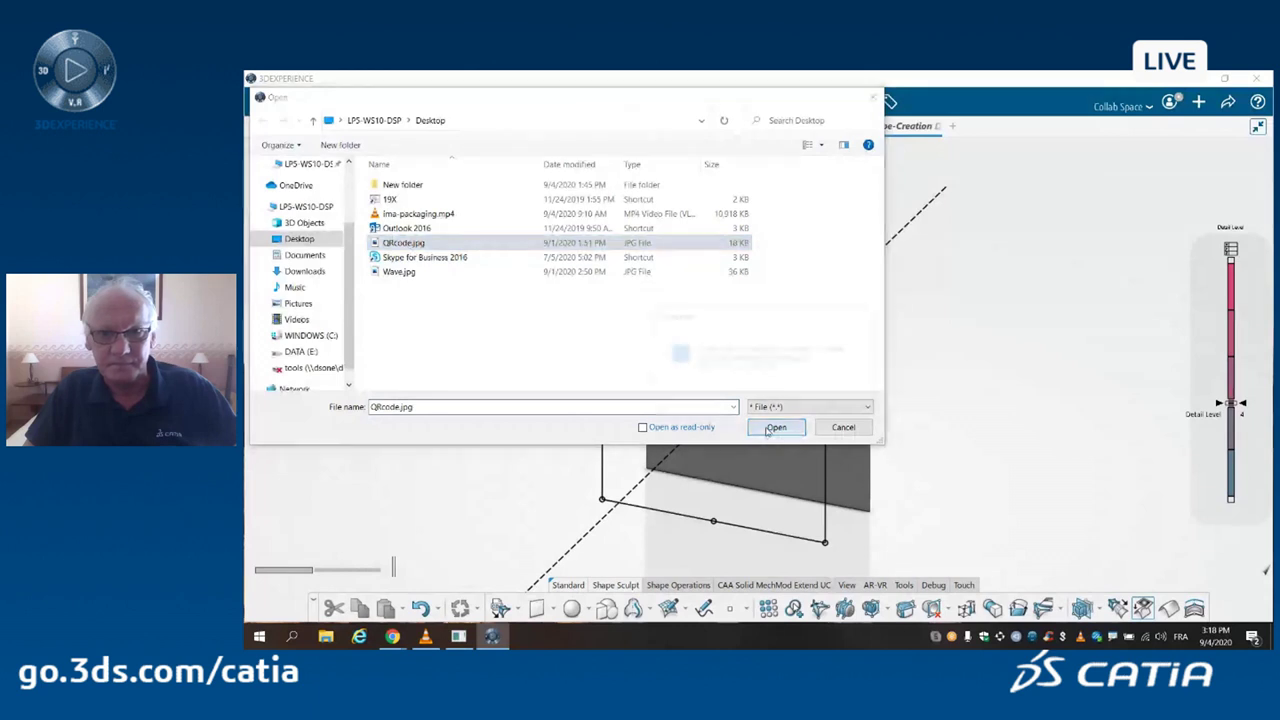
{"action": "left_click", "coordinate": [777, 408]}
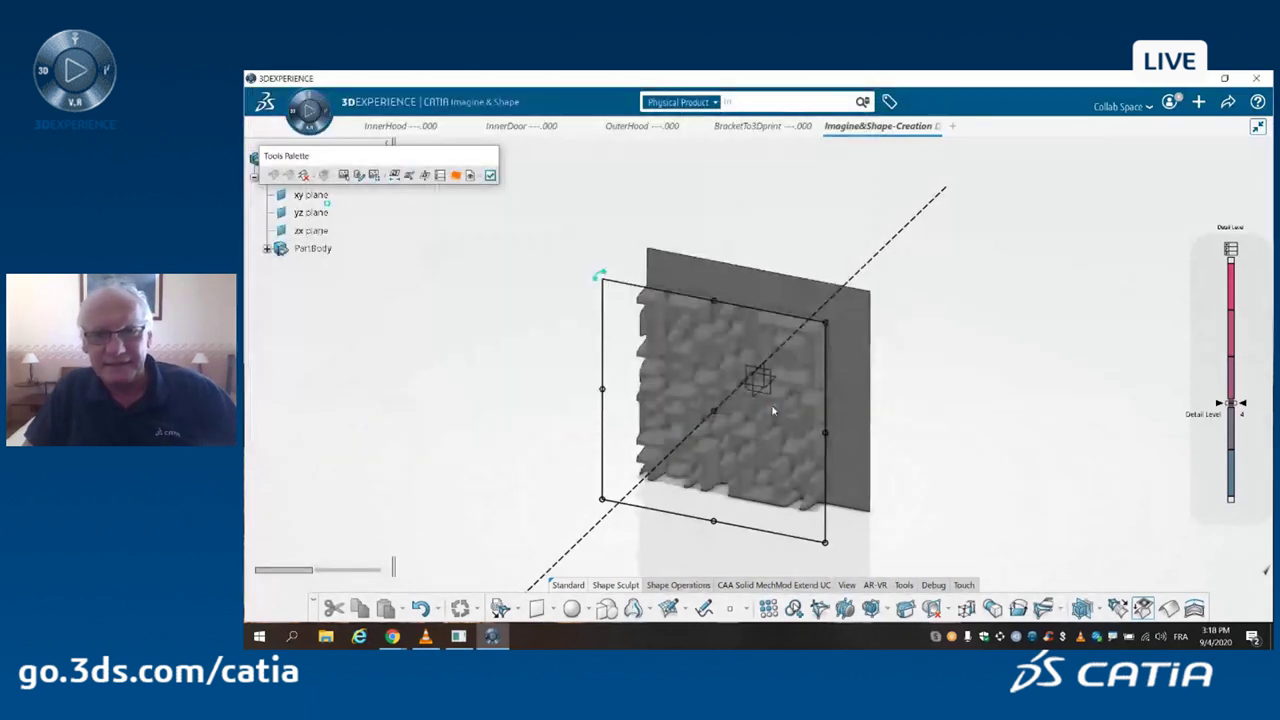
- Raise the relief's detail level to the maximum, center the image frame on the plate, and validate the embossing
{"action": "middle_click_drag", "start_coordinate": [760, 403], "coordinate": [847, 312]}
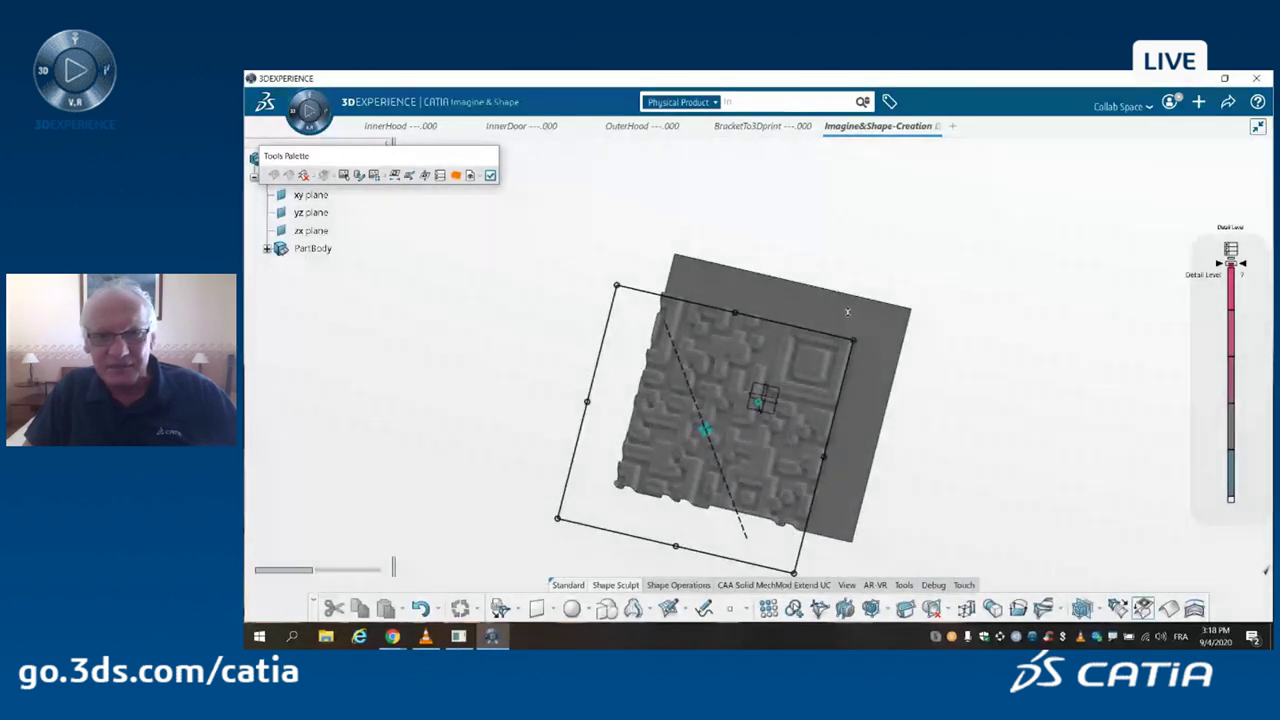
{"action": "scroll", "coordinate": [848, 311], "scroll_direction": "up", "scroll_amount": 3}
{"action": "scroll", "coordinate": [930, 300], "scroll_direction": "up", "scroll_amount": 2}
{"action": "scroll", "coordinate": [934, 300], "scroll_direction": "down", "scroll_amount": 3}
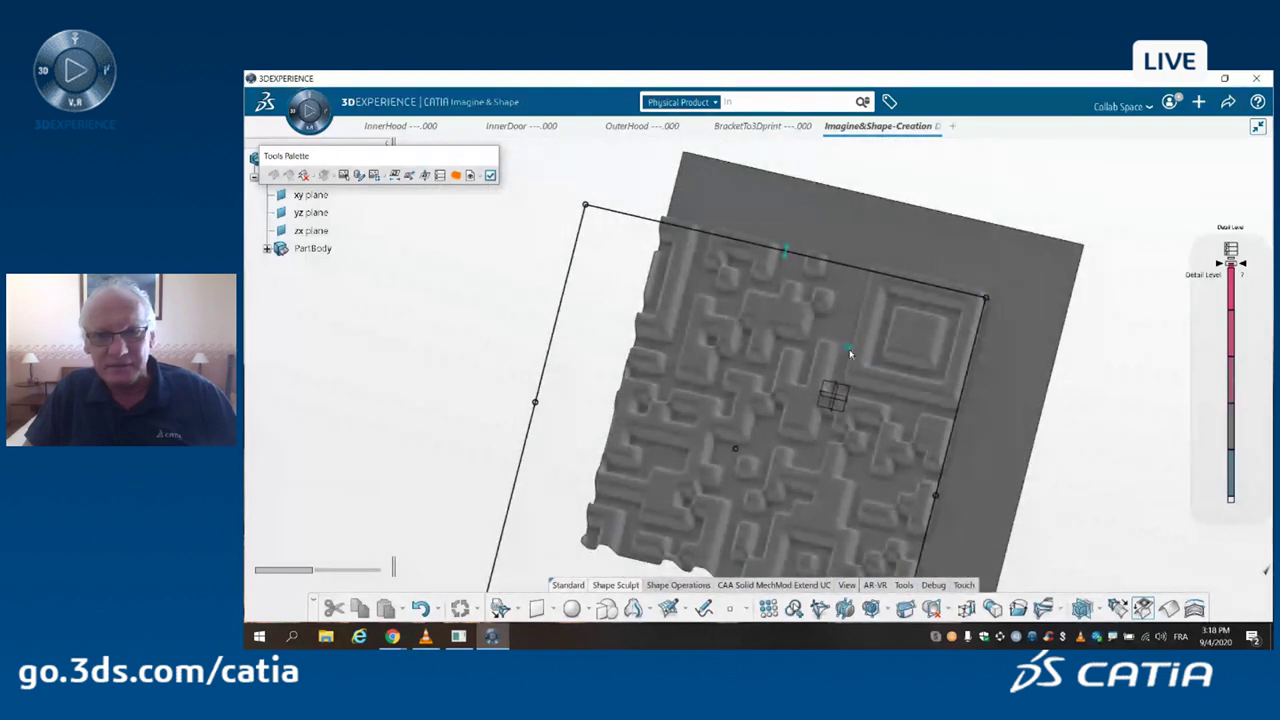
{"action": "middle_click_drag", "start_coordinate": [735, 450], "coordinate": [795, 353]}
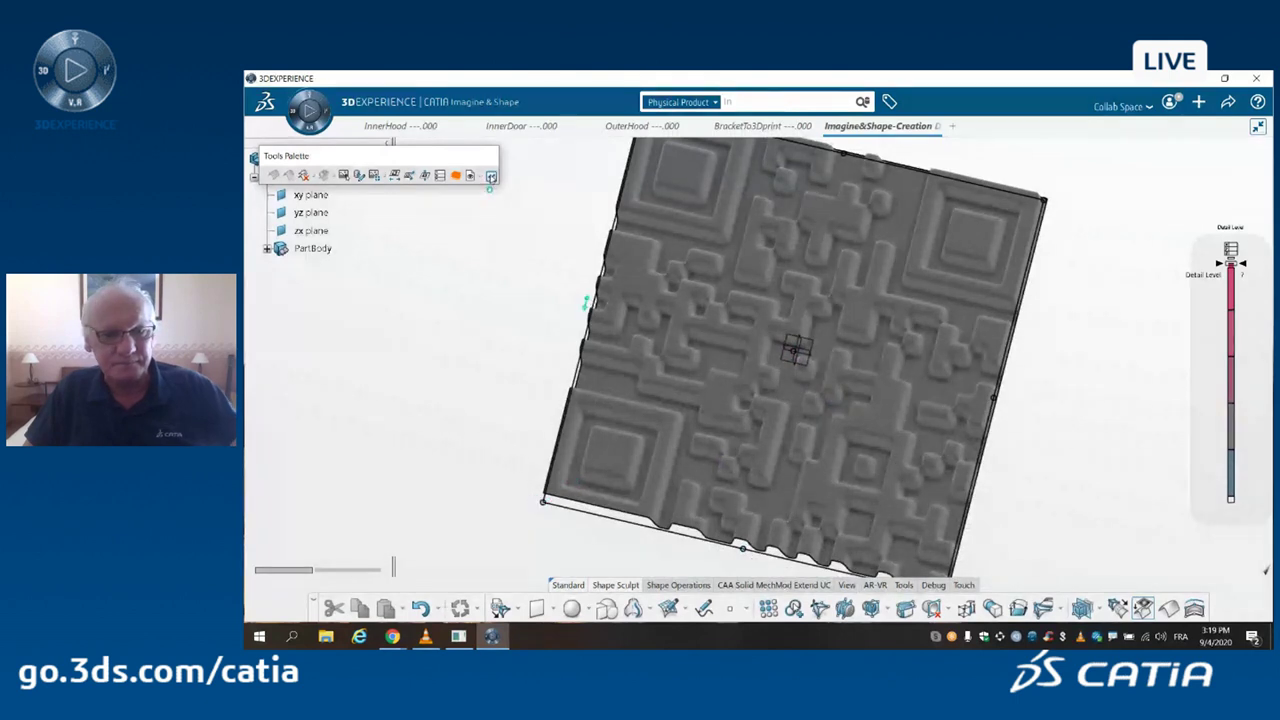
{"action": "left_click", "coordinate": [491, 176]}
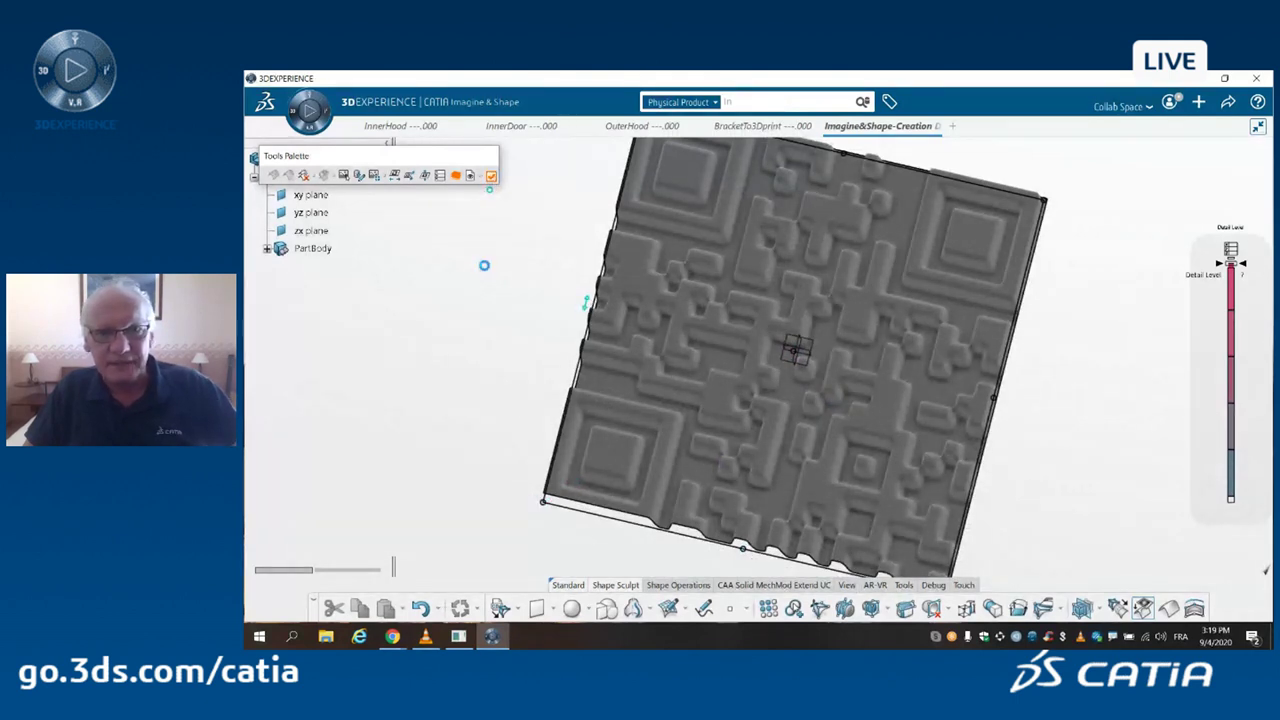
- Reopen the embossing on the QR-code plate and replace its image with Wave.jpg, accepting compression to 200 x 200
{"action": "middle_click_drag", "start_coordinate": [474, 269], "coordinate": [814, 486]}
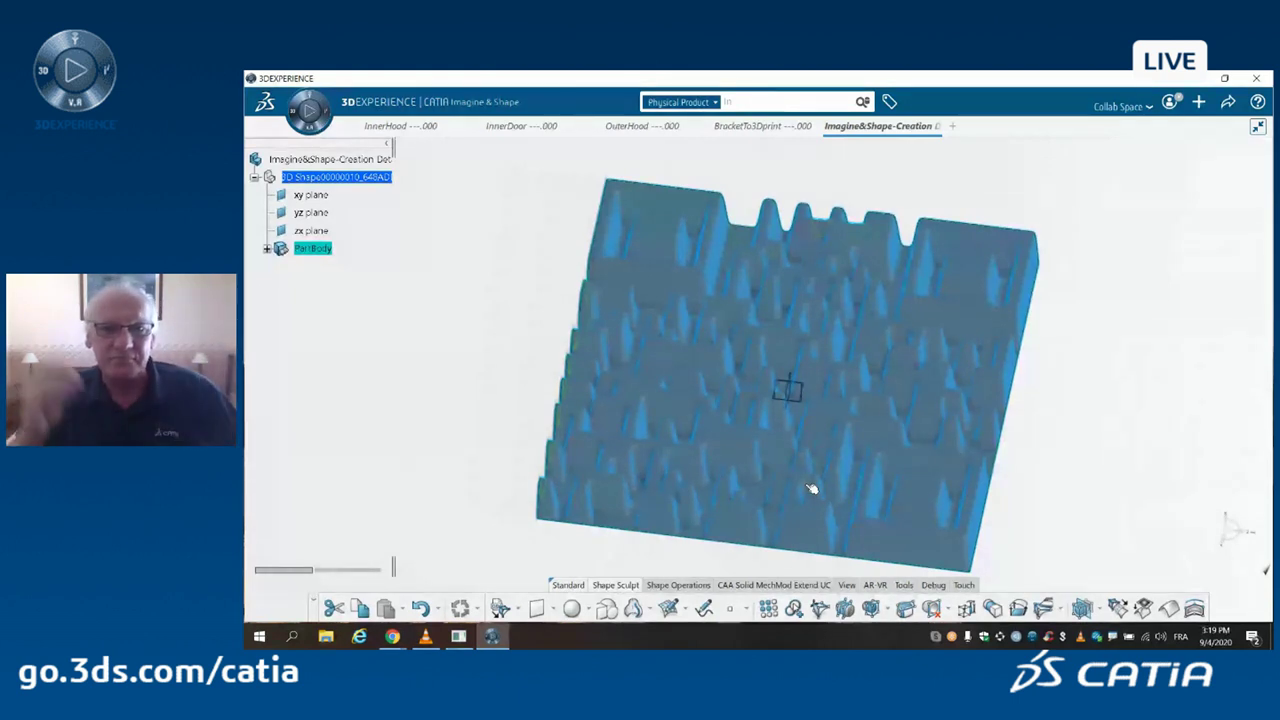
{"action": "middle_click_drag", "start_coordinate": [812, 488], "coordinate": [820, 332]}
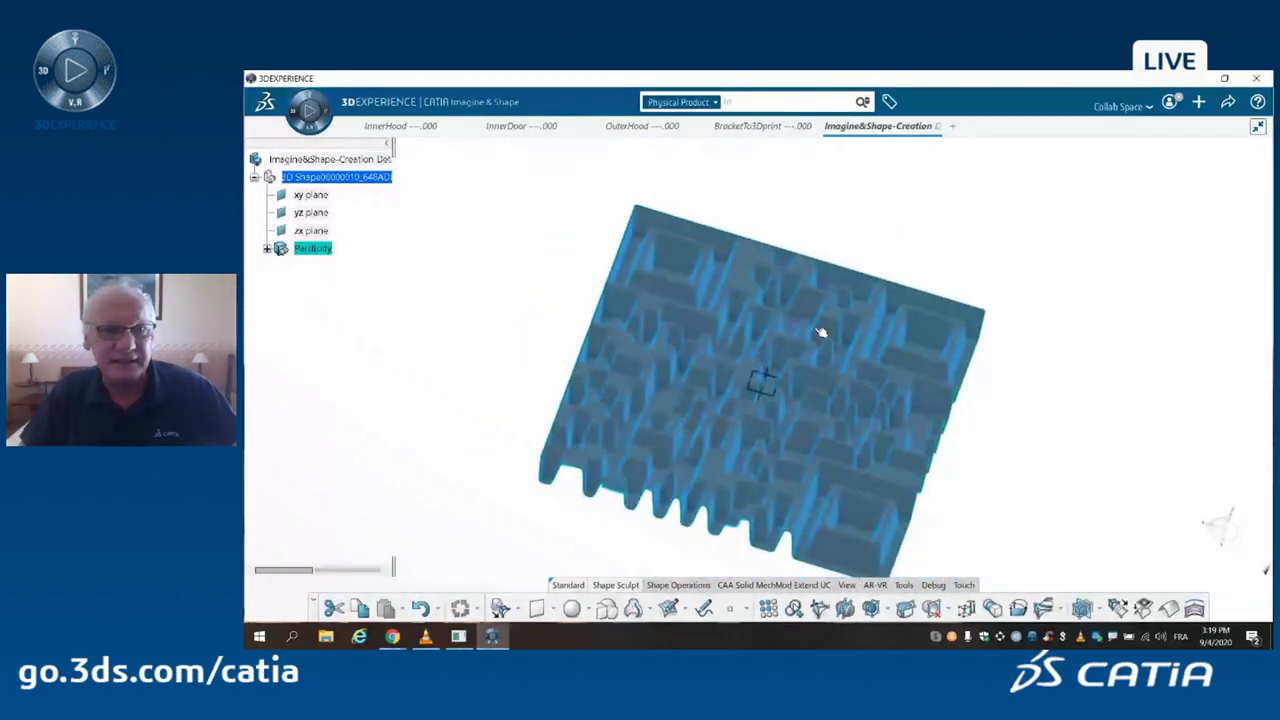
{"action": "double_click", "coordinate": [730, 296]}
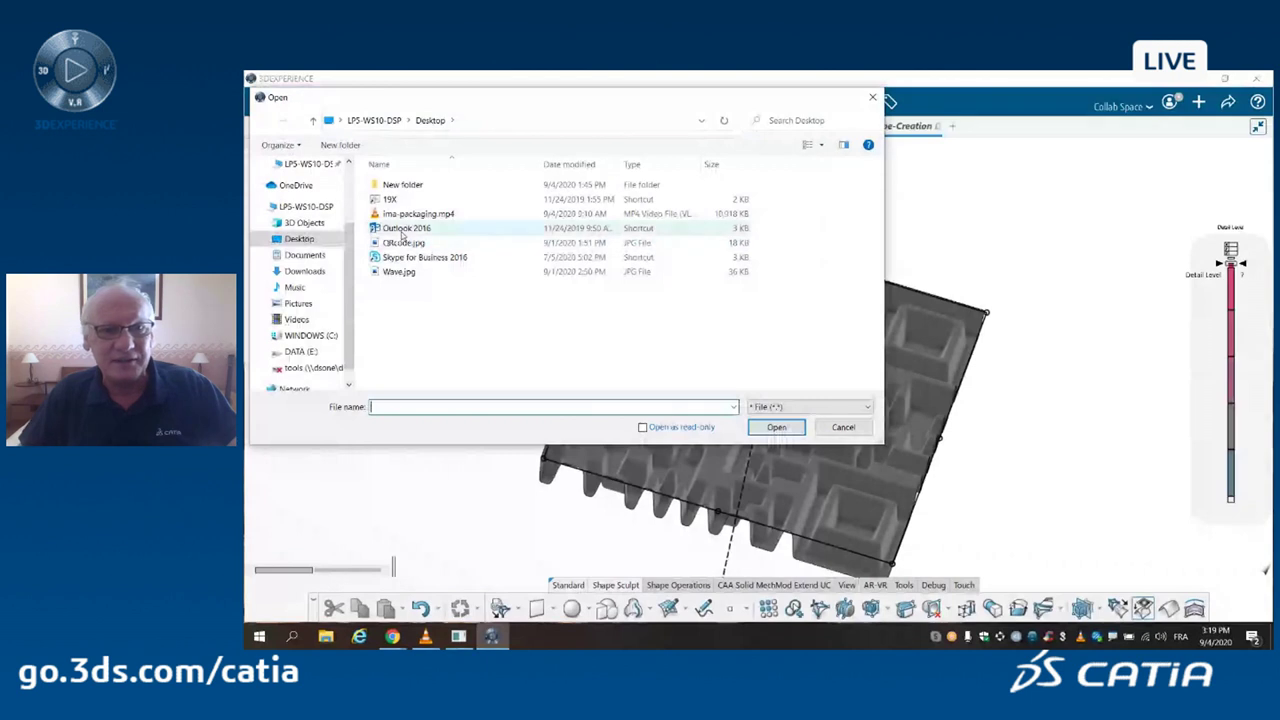
{"action": "left_click", "coordinate": [405, 272]}
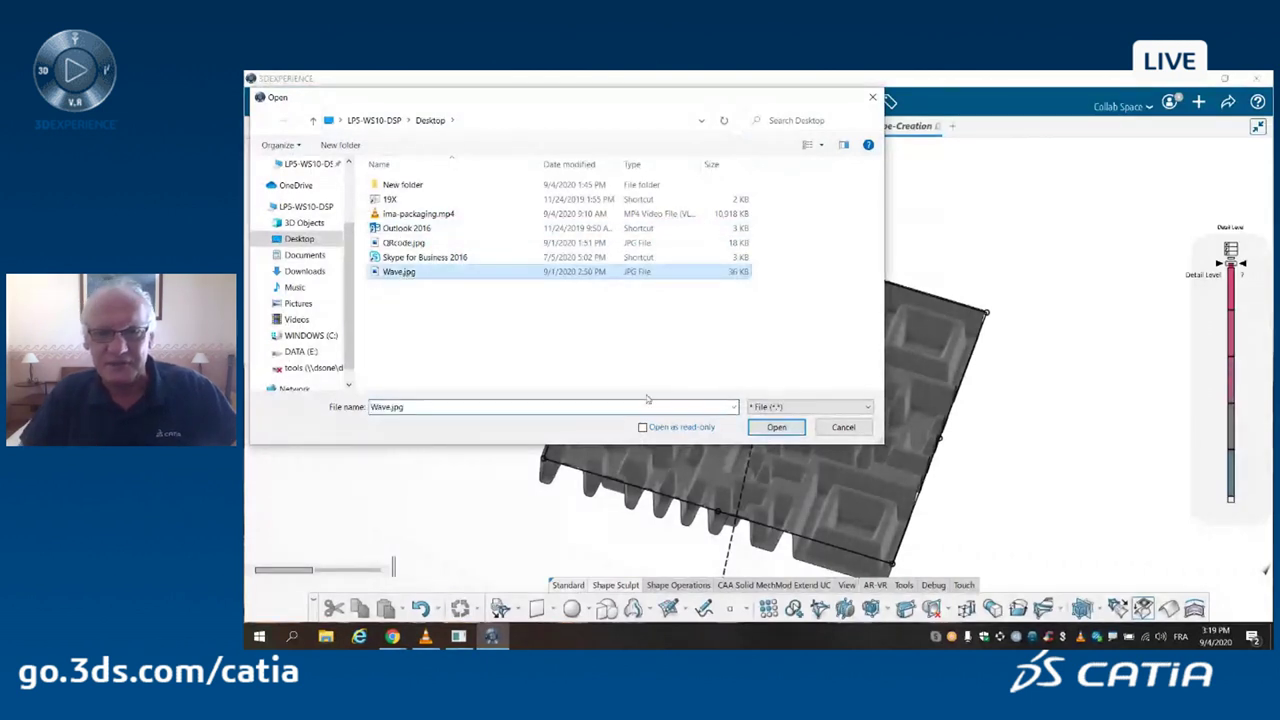
{"action": "left_click", "coordinate": [768, 428]}
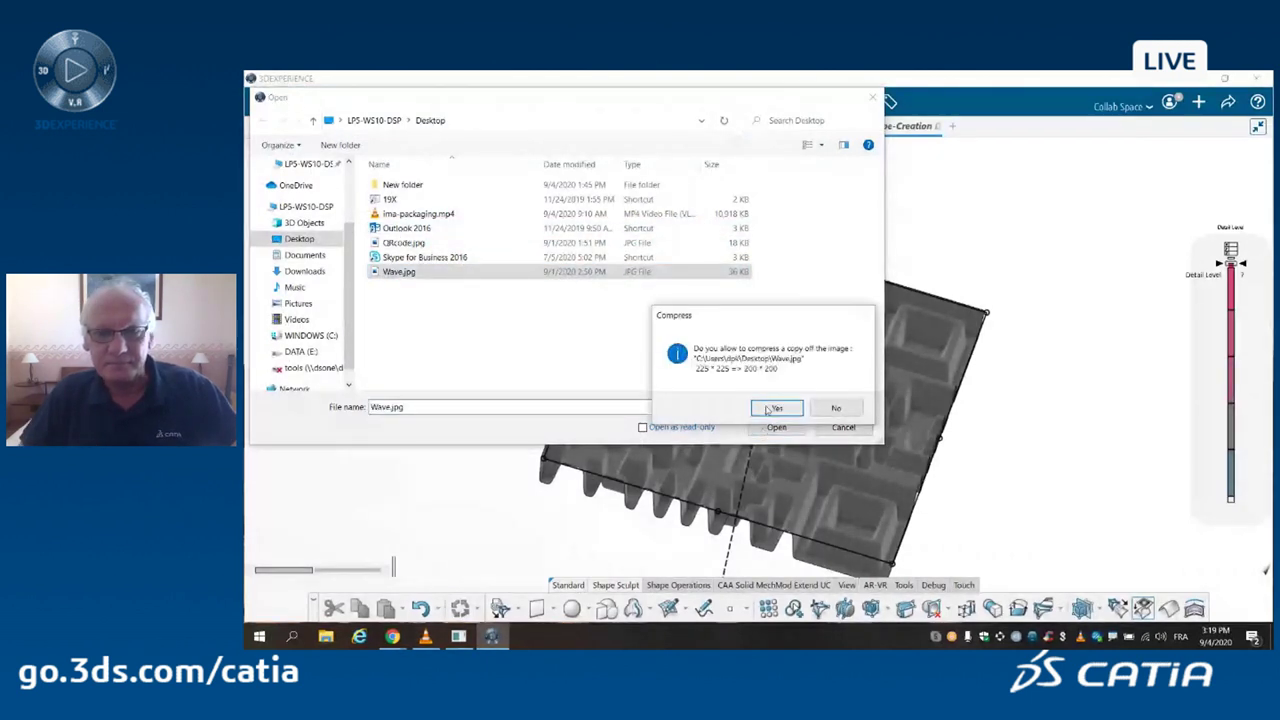
{"action": "left_click", "coordinate": [776, 408]}
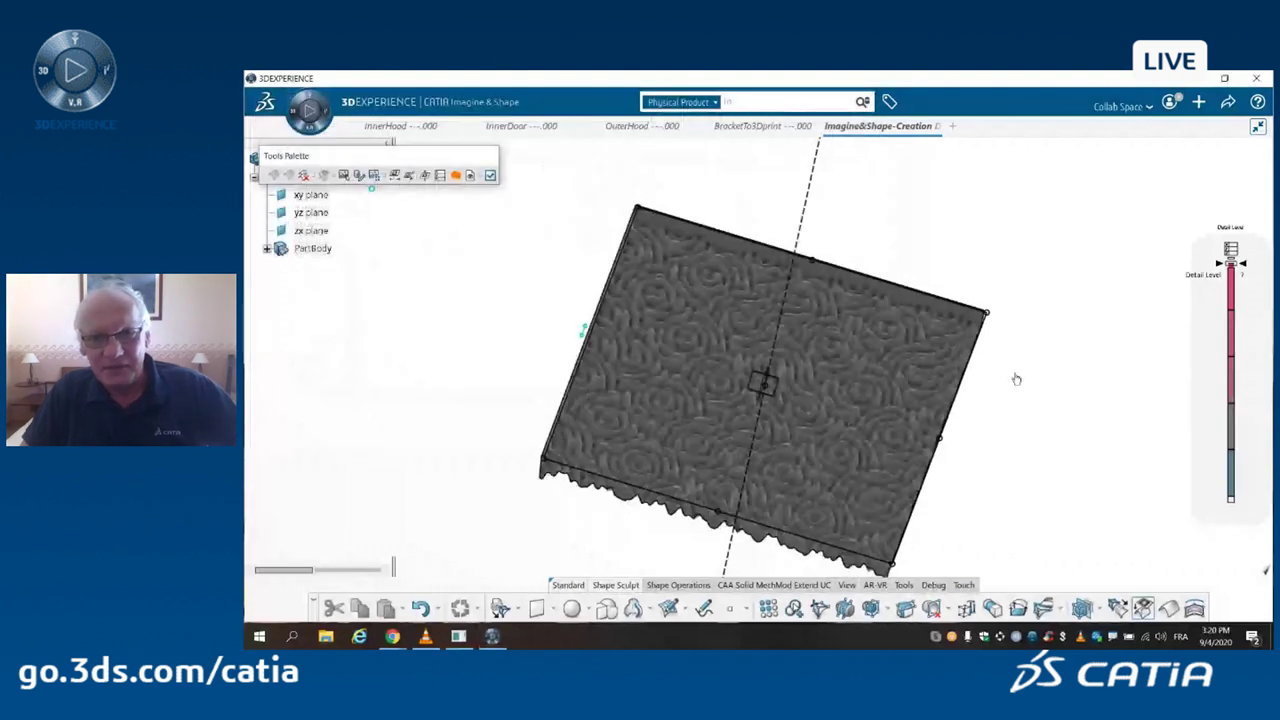
- Set the detail amplitude of the wave relief on the plate to 1
{"action": "left_click", "coordinate": [440, 176]}
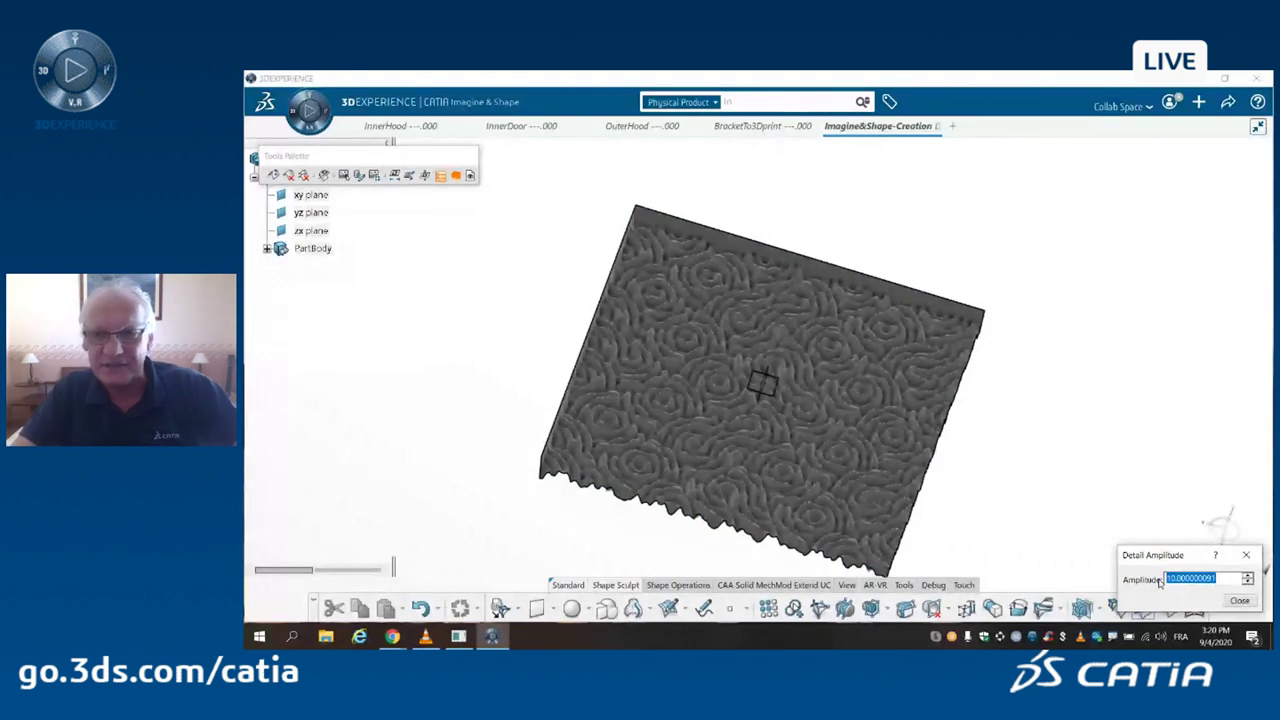
{"action": "type", "text": "1"}
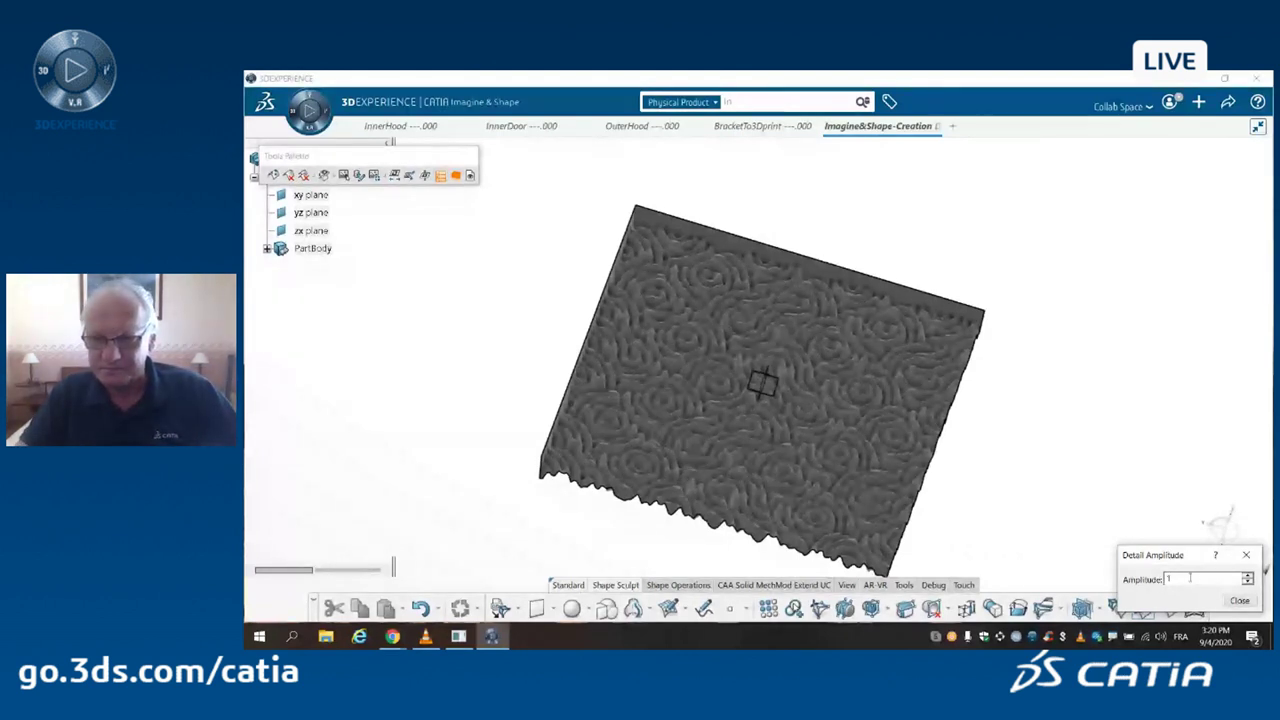
{"action": "key", "text": "Return"}
{"action": "middle_click_drag", "start_coordinate": [964, 538], "coordinate": [923, 434], "text": "ctrl"}
{"action": "scroll", "coordinate": [923, 433], "scroll_direction": "up", "scroll_amount": 3}
{"action": "scroll", "coordinate": [923, 423], "scroll_direction": "down", "scroll_amount": 5}
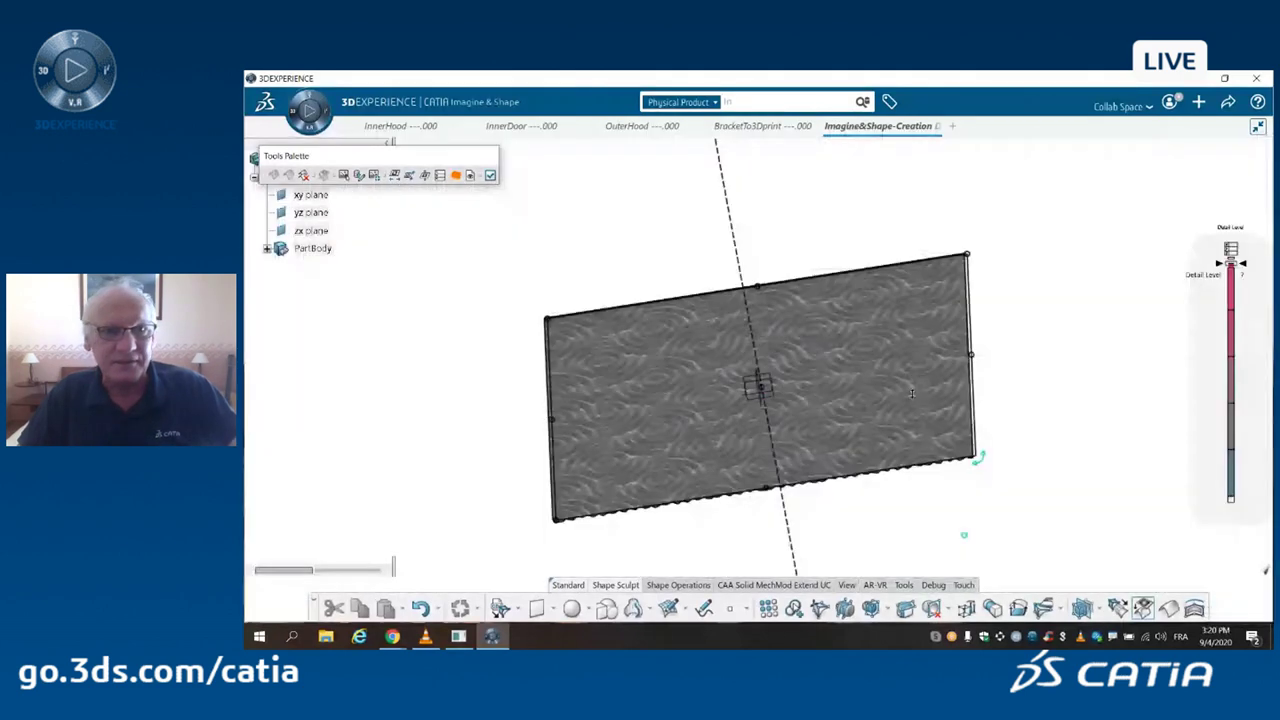
- Shift the image frame diagonally so the wave texture covers only one quarter of the plate, and validate the embossing
{"action": "left_click", "coordinate": [490, 176]}
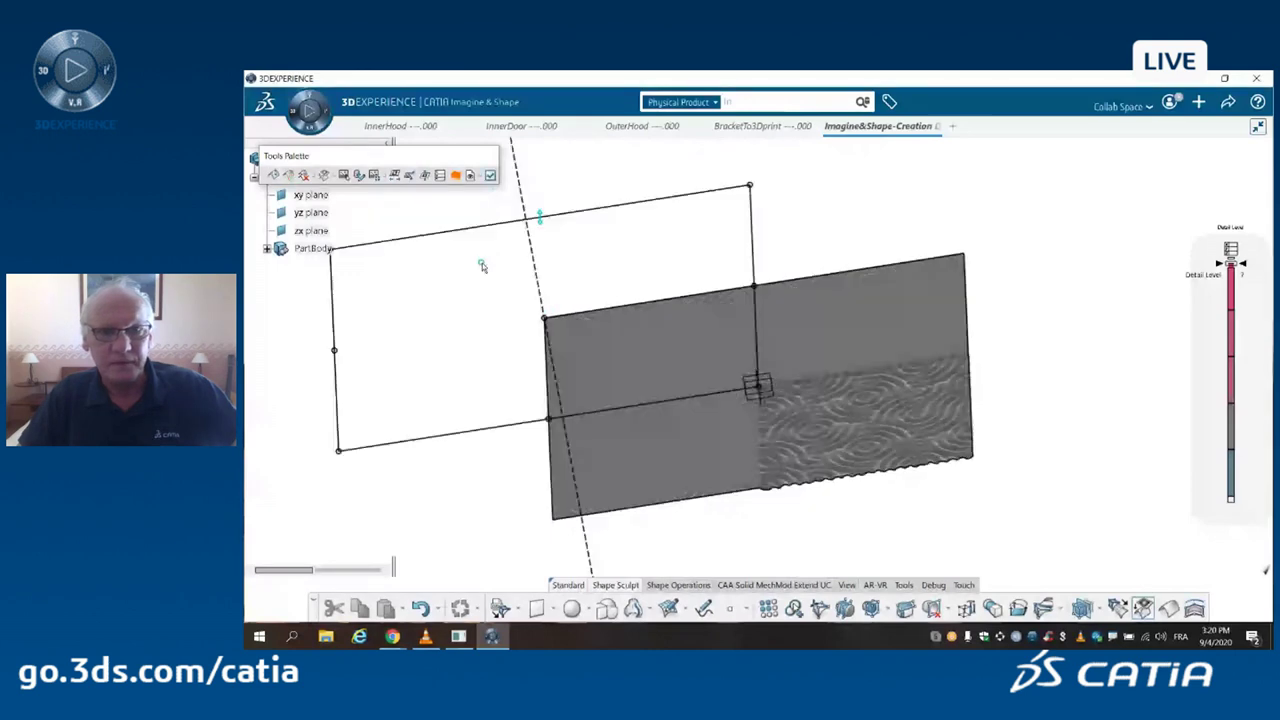
{"action": "middle_click_drag", "start_coordinate": [886, 226], "coordinate": [836, 188]}
{"action": "middle_click_drag", "start_coordinate": [831, 306], "coordinate": [630, 279], "text": "ctrl"}
{"action": "left_click", "coordinate": [491, 175]}
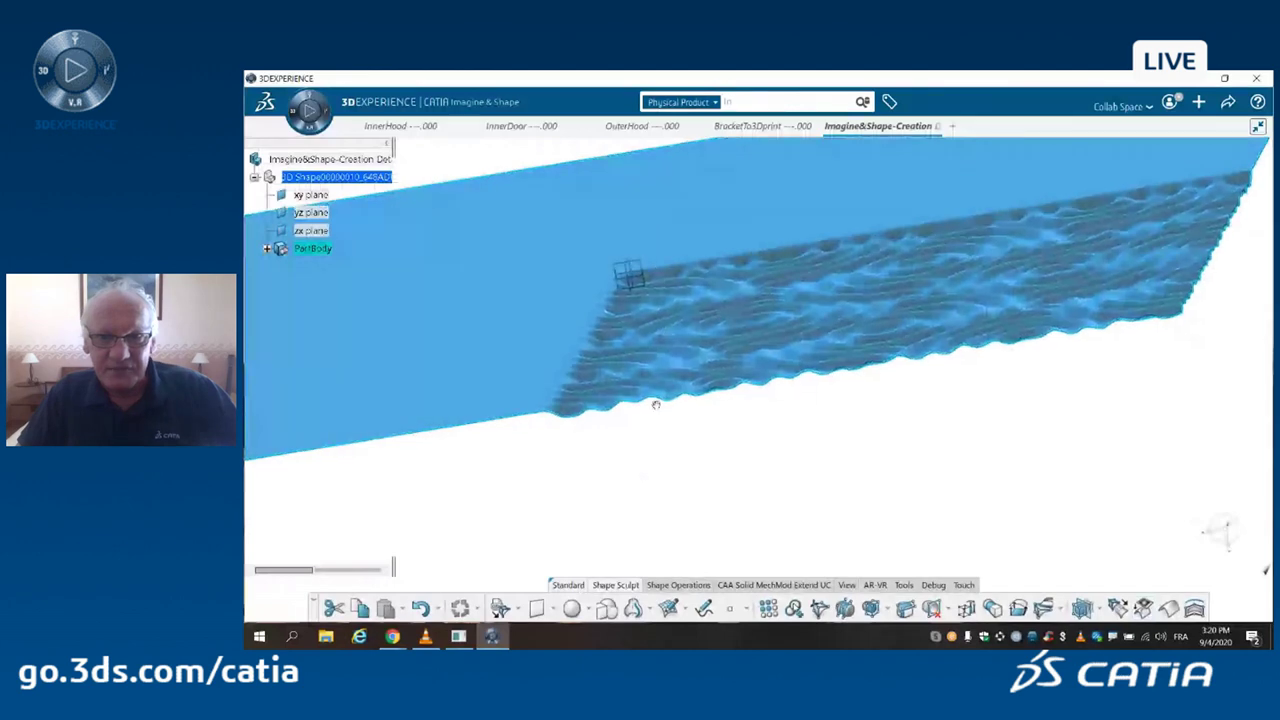
{"action": "middle_click_drag", "start_coordinate": [654, 403], "coordinate": [719, 505]}
{"action": "scroll", "coordinate": [716, 470], "scroll_direction": "up", "scroll_amount": 2}
{"action": "middle_click_drag", "start_coordinate": [716, 442], "coordinate": [777, 346]}
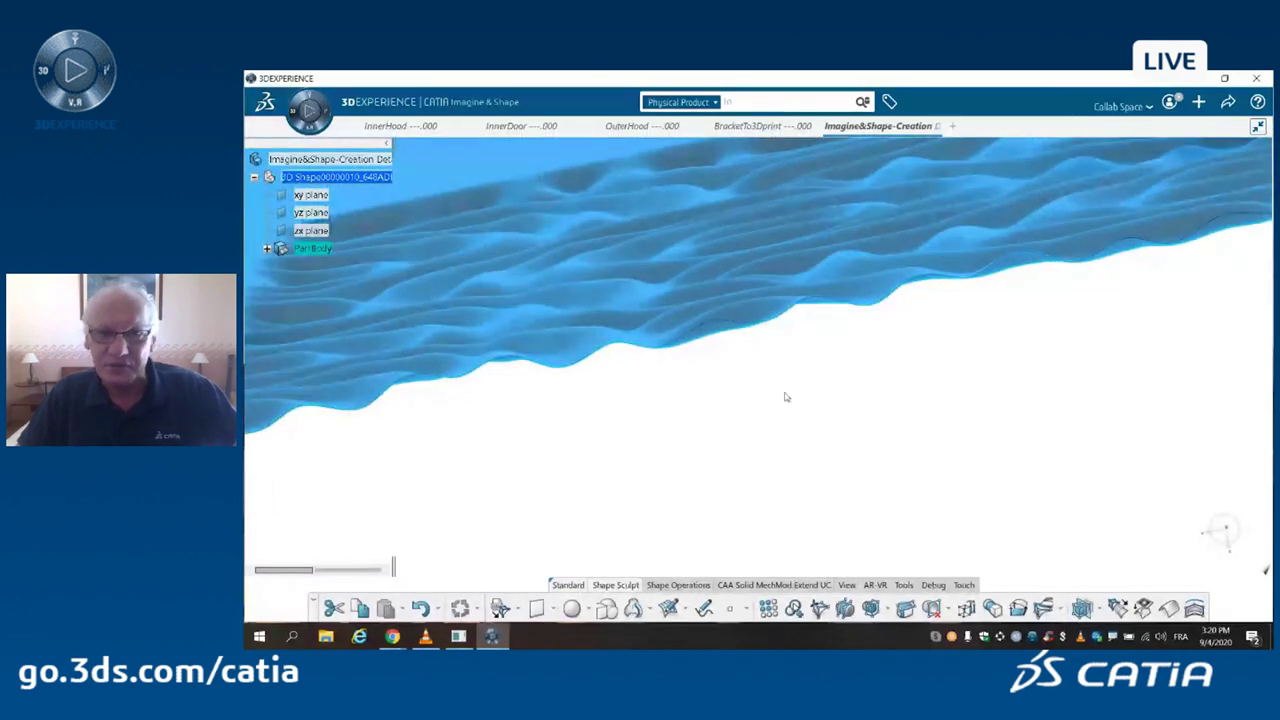
{"action": "middle_click_drag", "start_coordinate": [753, 397], "coordinate": [741, 453]}
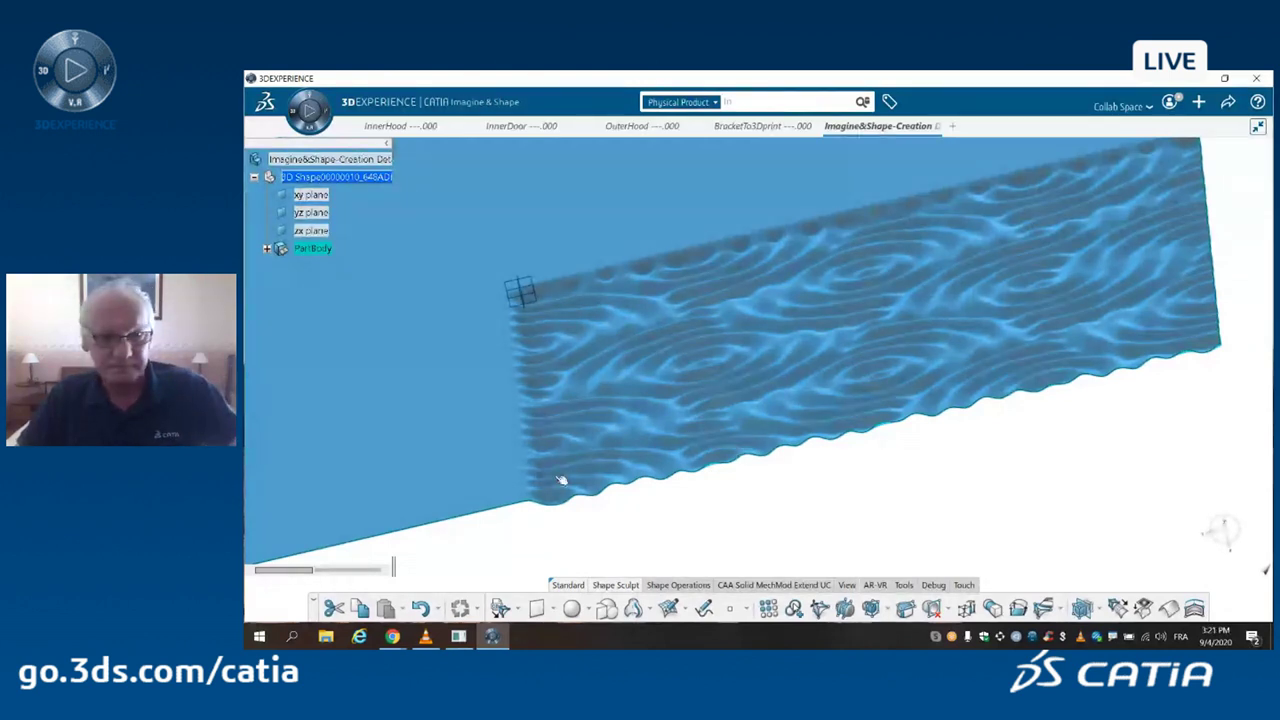
- Switch to VLC media player and play ima-packaging.mp4 in full screen
{"action": "left_click", "coordinate": [425, 638]}
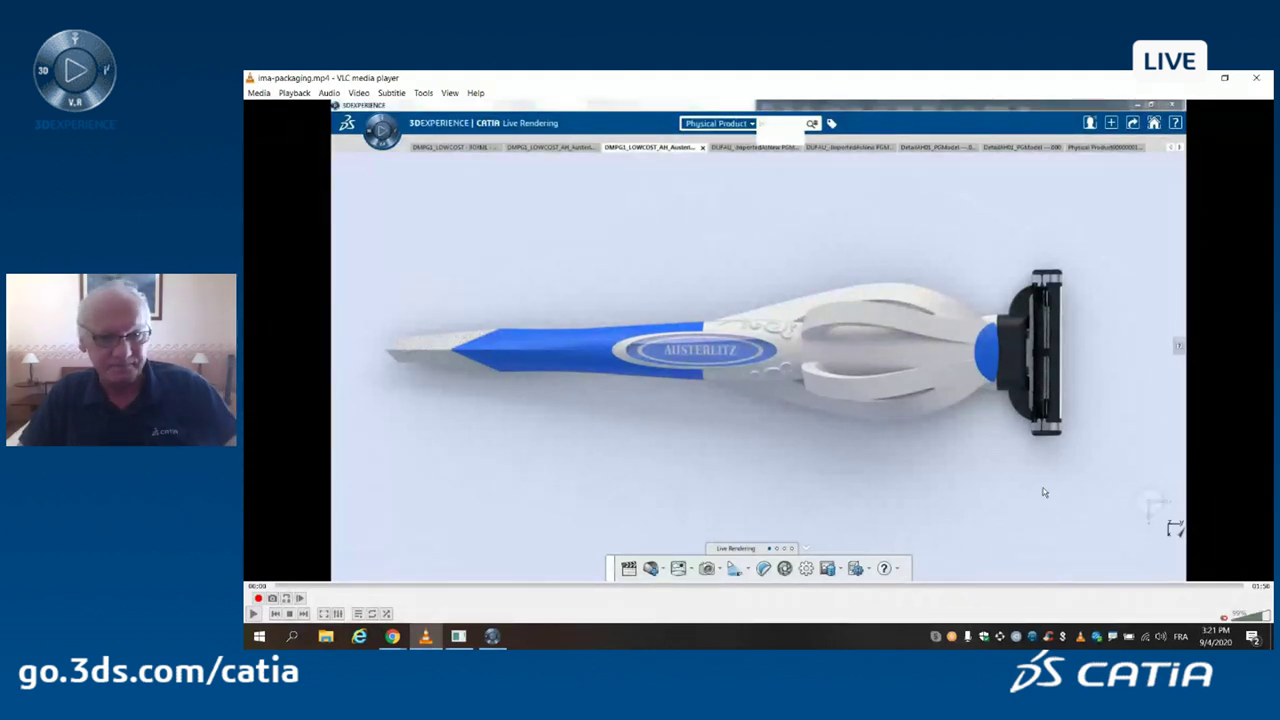
{"action": "double_click", "coordinate": [565, 544]}
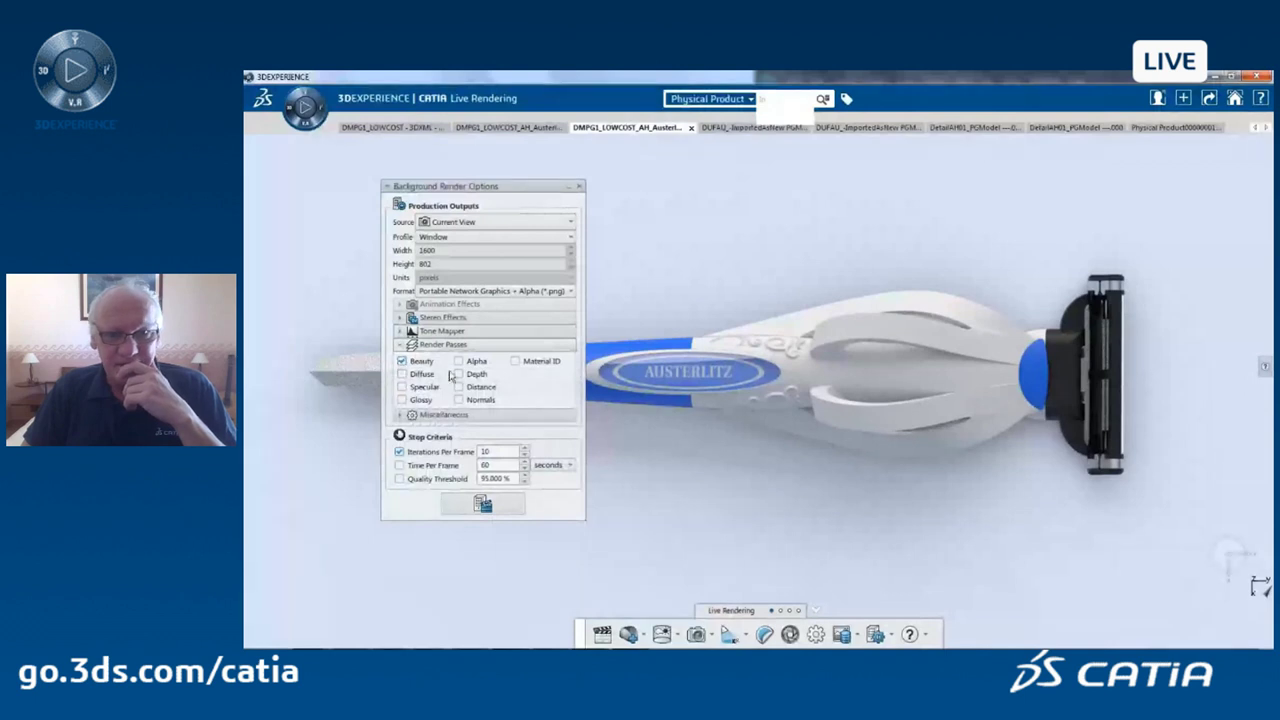
- Enable the Depth render pass for the razor's background render and open depth.png from the output folder
{"action": "left_click", "coordinate": [458, 374]}
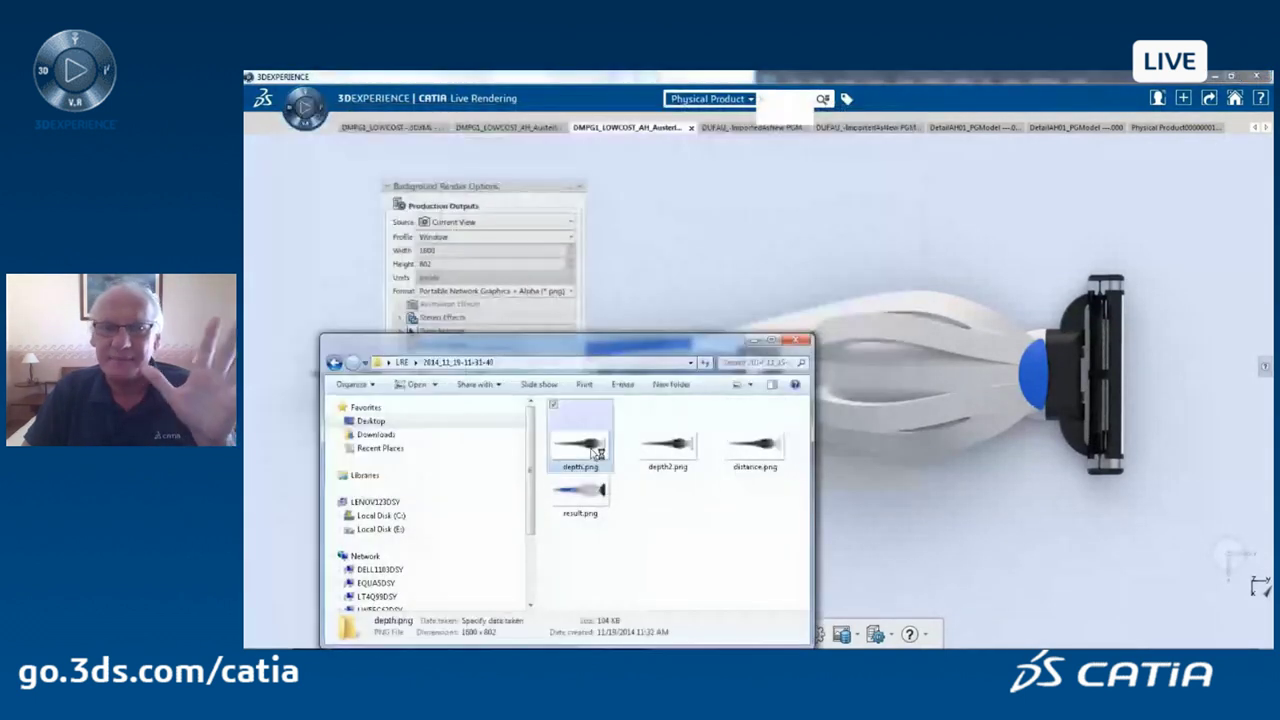
{"action": "left_click", "coordinate": [592, 446]}
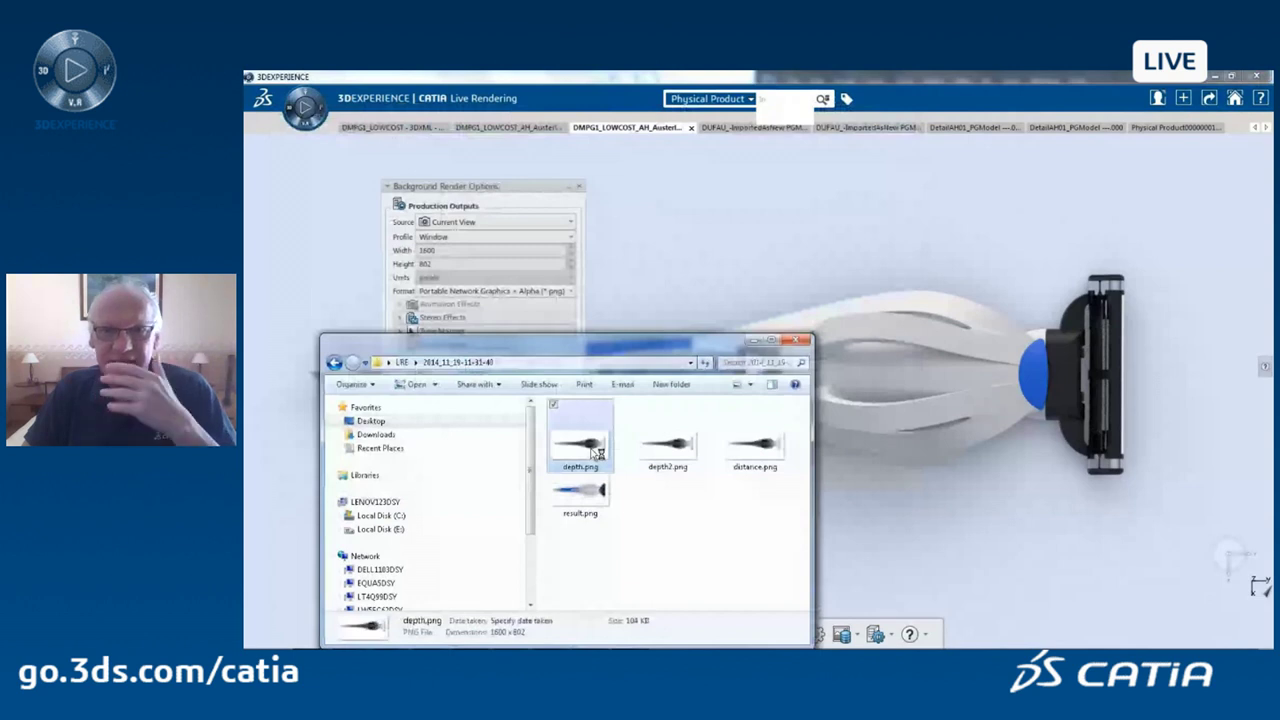
{"action": "double_click", "coordinate": [596, 452]}
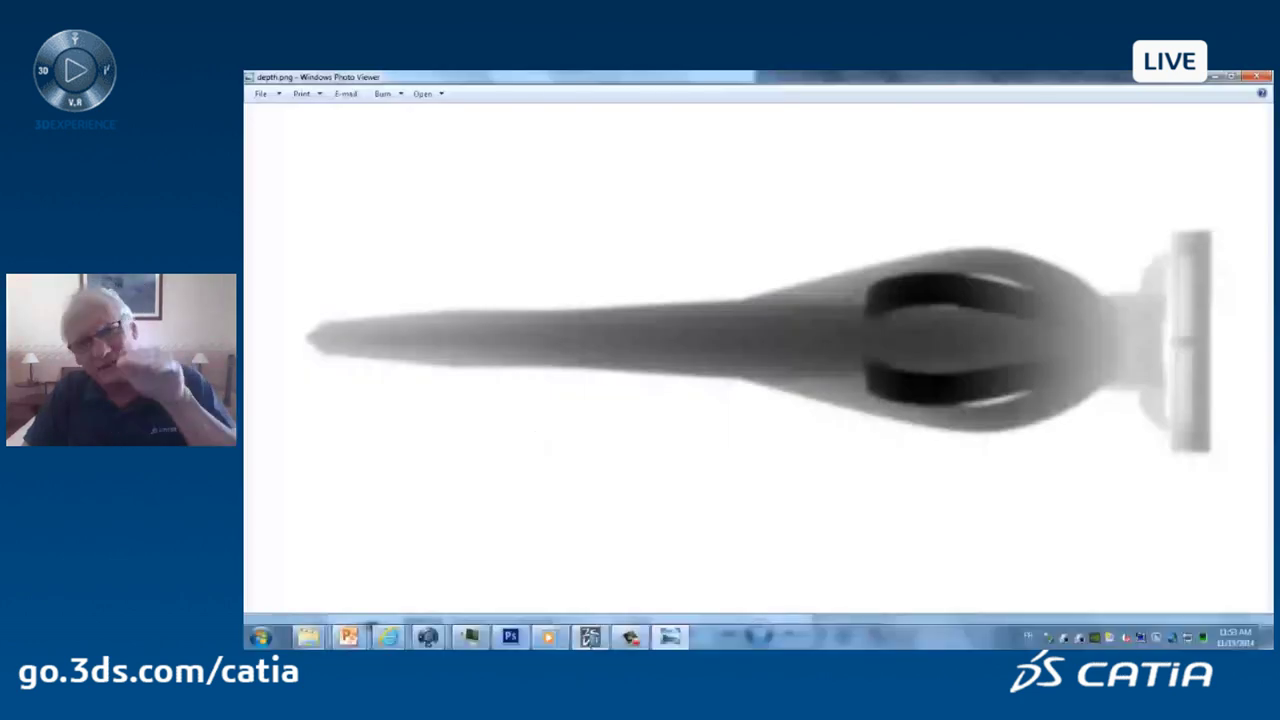
- Show depth.png in Photoshop alongside the razor model in 3DEXPERIENCE
{"action": "left_click", "coordinate": [510, 636]}
{"action": "mouse_move", "coordinate": [428, 636]}
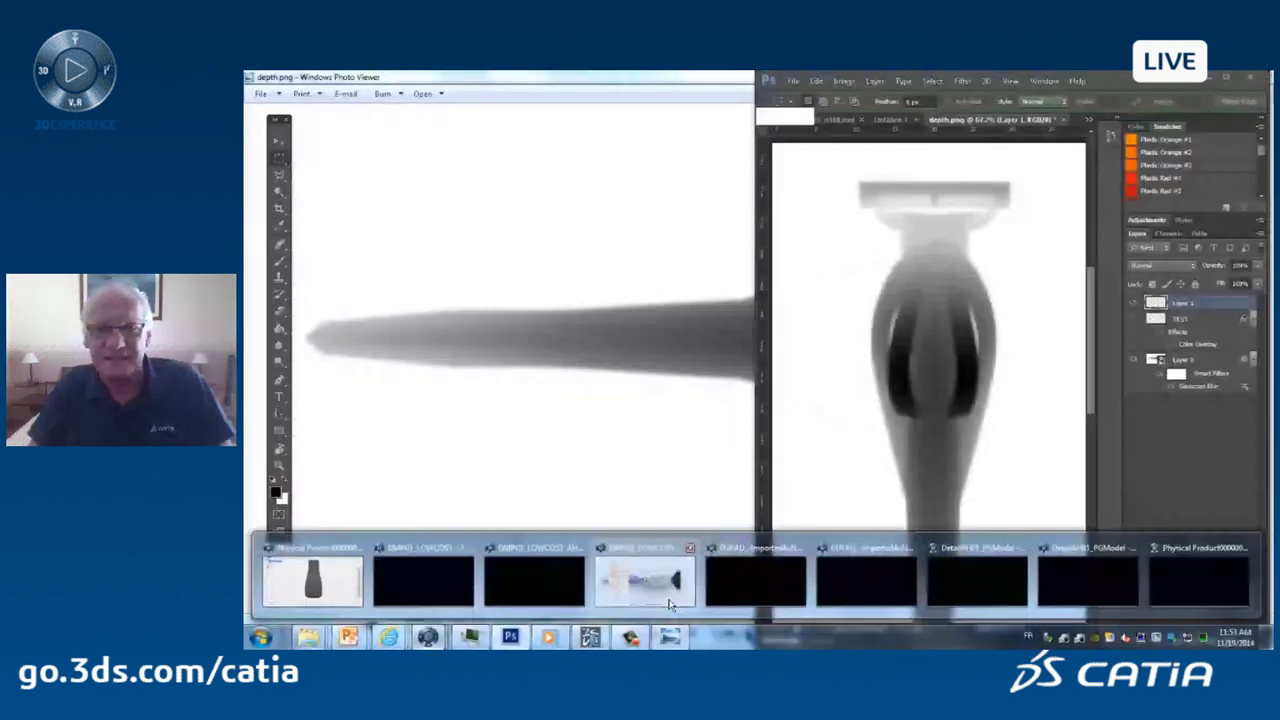
{"action": "left_click", "coordinate": [670, 604]}
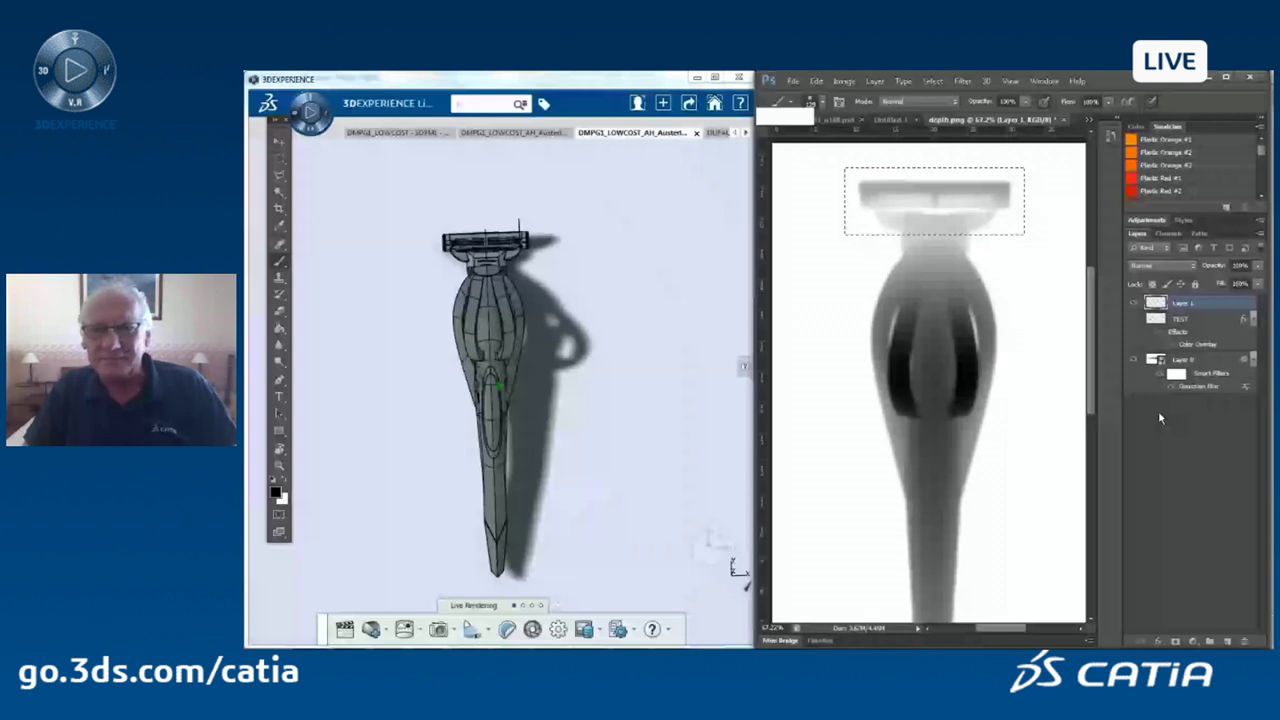
- Fill the rectangular selection over the razor head with medium gray on Layer 1 and clear the selection
{"action": "key", "text": "alt+BackSpace"}
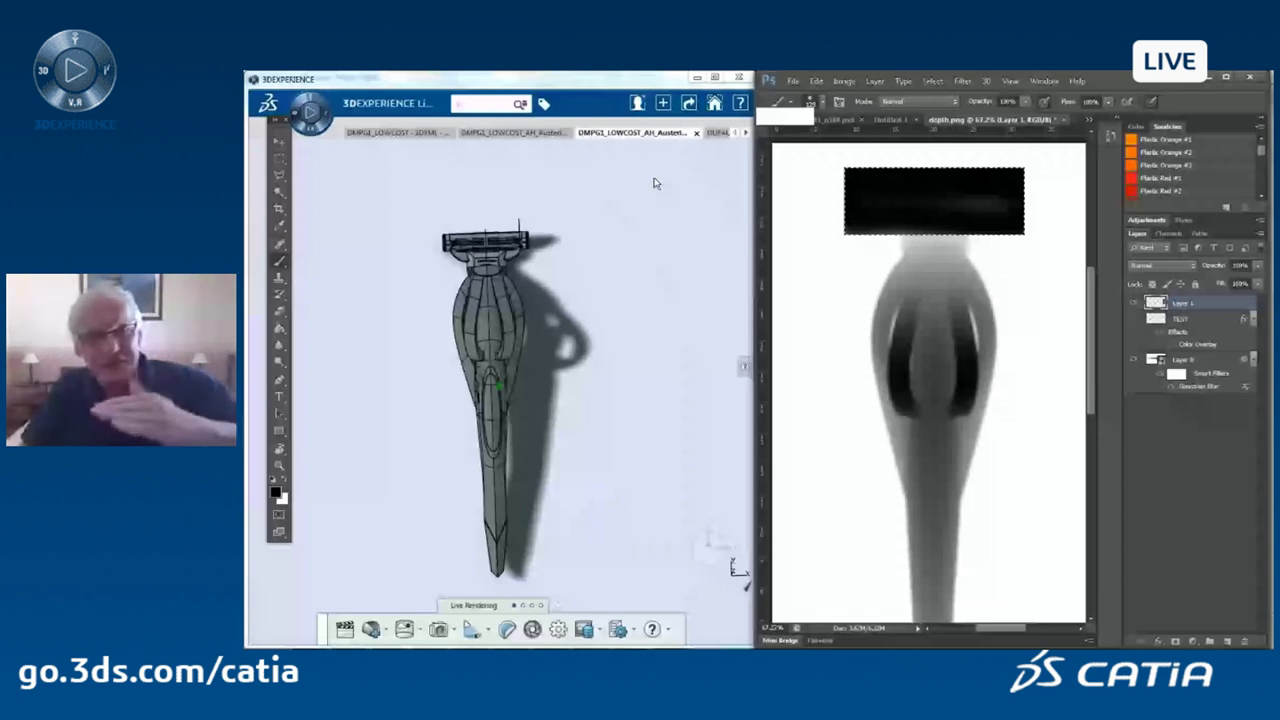
{"action": "key", "text": "alt+BackSpace"}
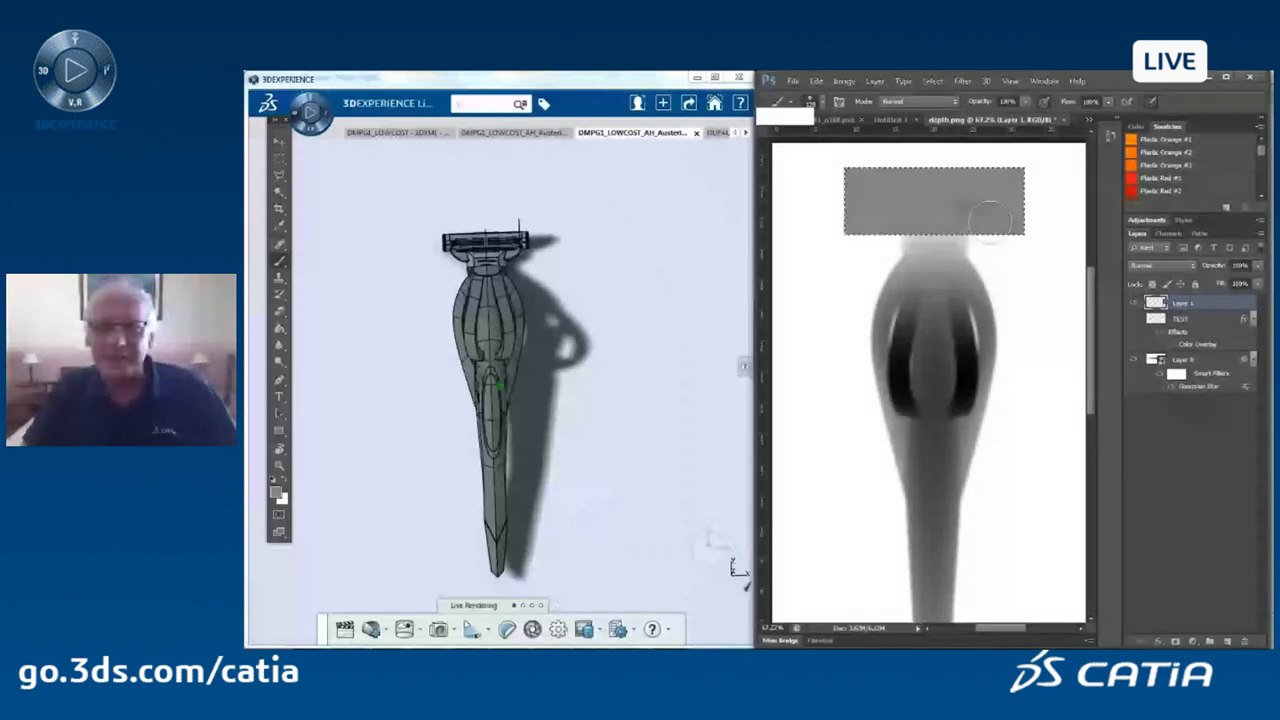
{"action": "key", "text": "m"}
- Apply a Gaussian Blur to the gray rectangle's layer and save the image as depth.psd
{"action": "left_click", "coordinate": [962, 80]}
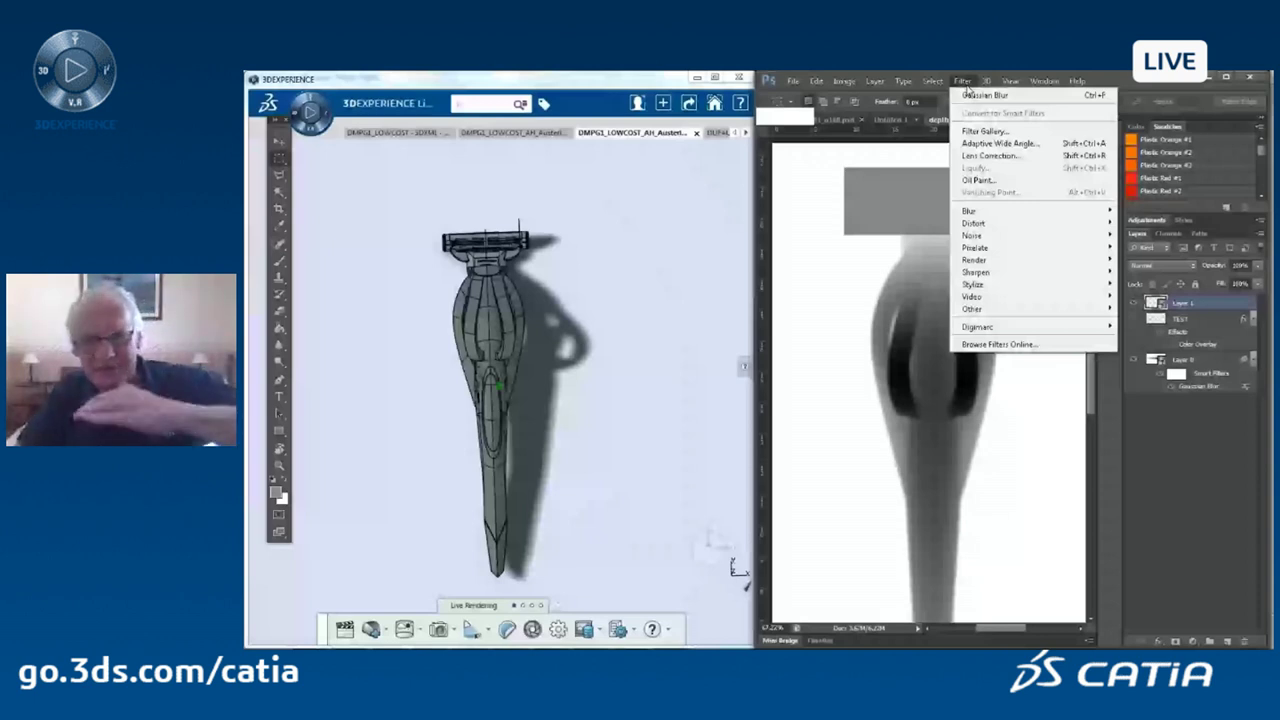
{"action": "left_click", "coordinate": [970, 95]}
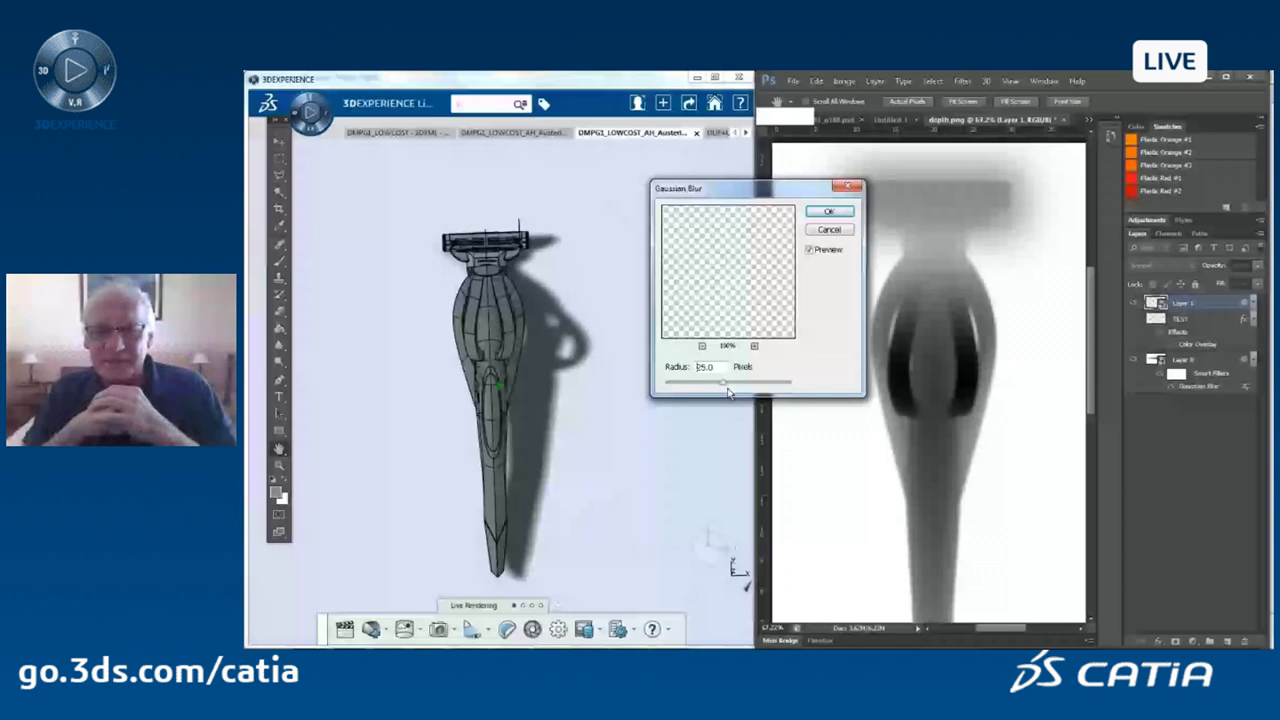
{"action": "left_click", "coordinate": [829, 211]}
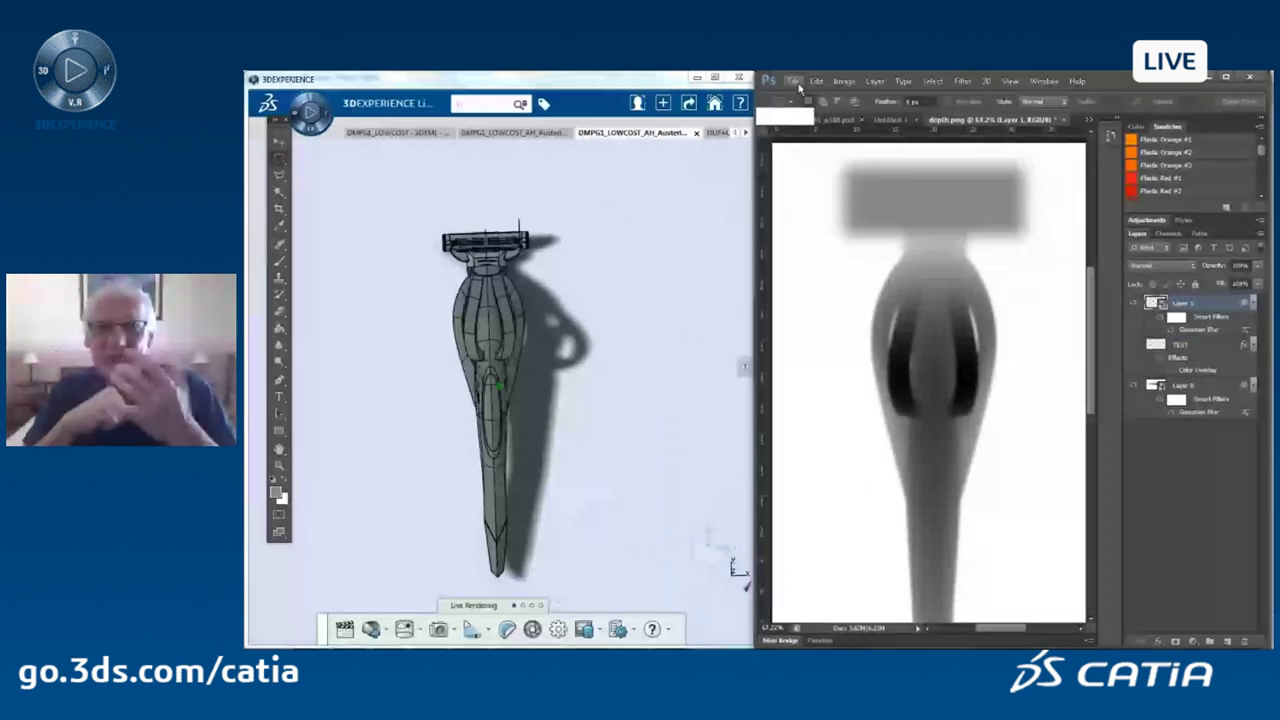
{"action": "left_click", "coordinate": [794, 82]}
{"action": "left_click", "coordinate": [840, 256]}
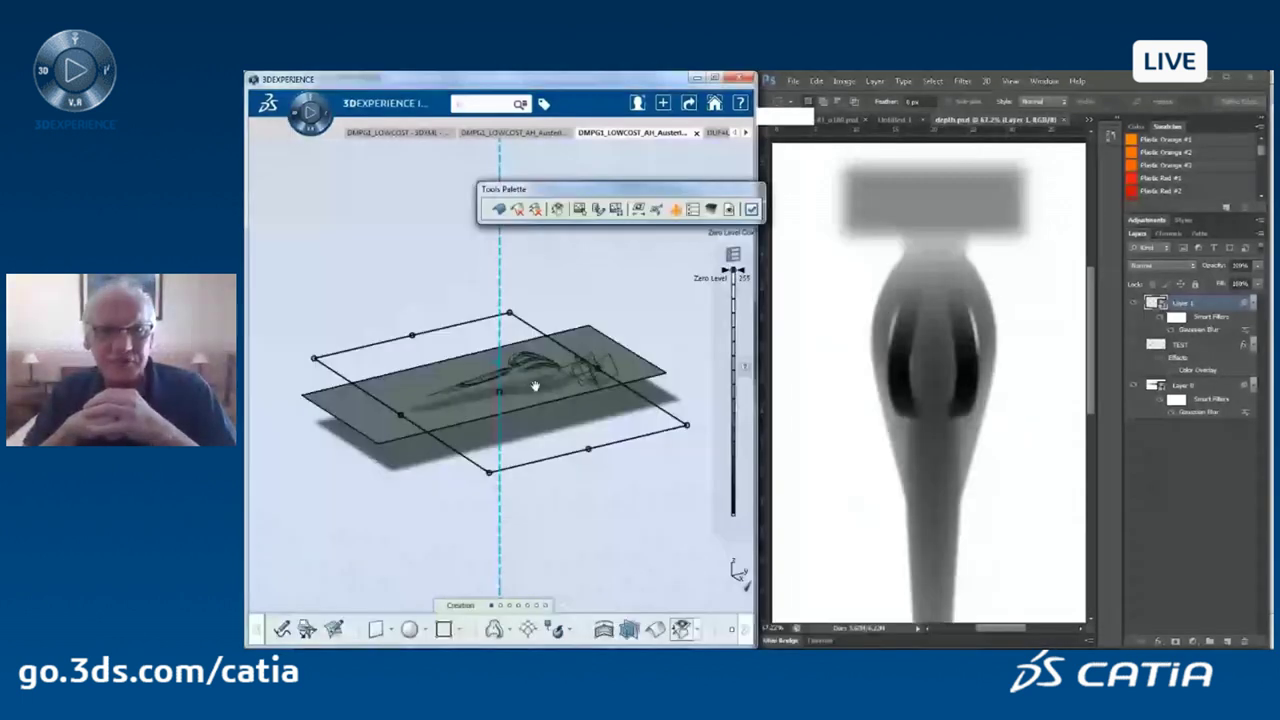
- Raise the depth image's relief on the plate and fit the image frame to the razor model
{"action": "middle_click_drag", "start_coordinate": [535, 386], "coordinate": [527, 248]}
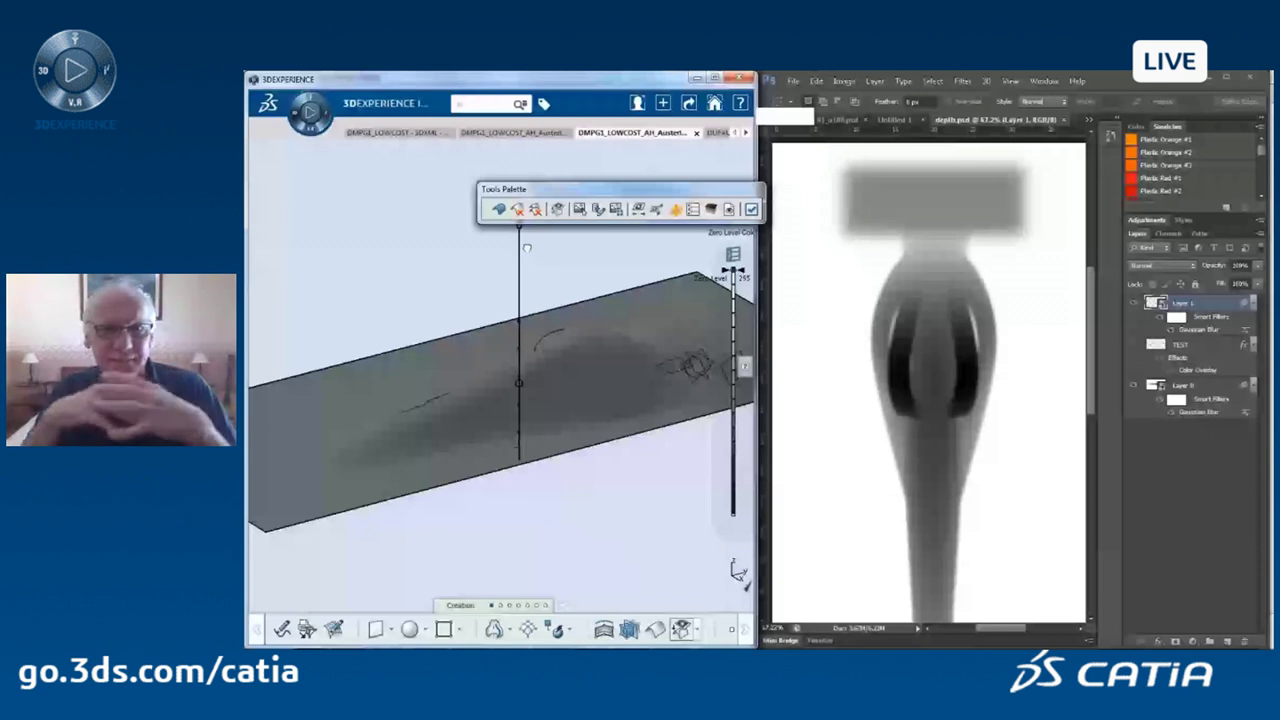
{"action": "middle_click_drag", "start_coordinate": [527, 248], "coordinate": [509, 350]}
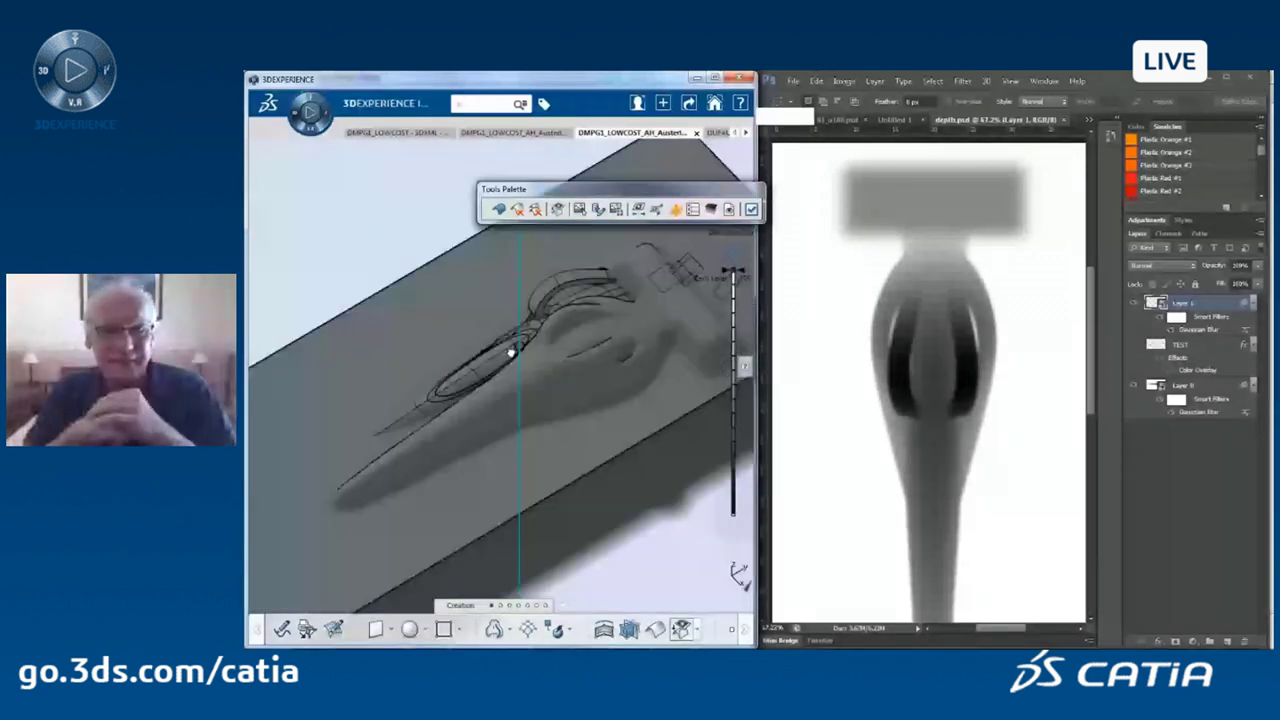
{"action": "middle_click_drag", "start_coordinate": [511, 352], "coordinate": [524, 403]}
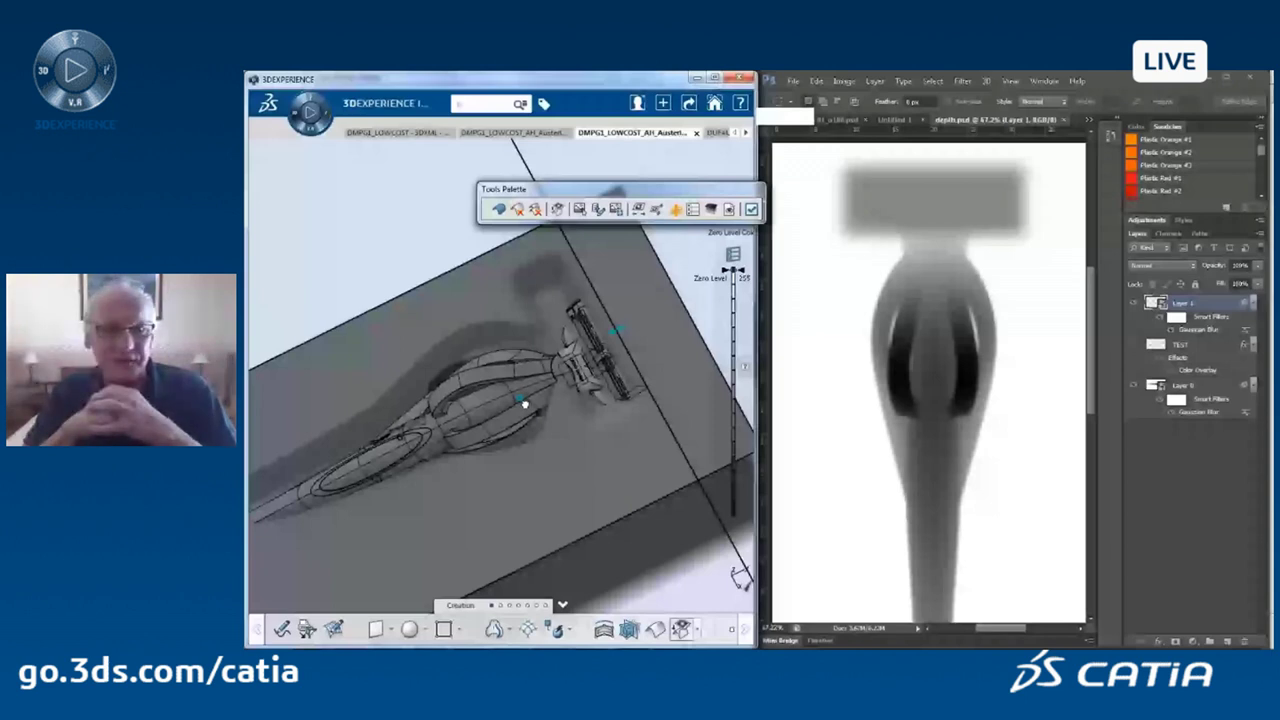
{"action": "middle_click_drag", "start_coordinate": [524, 403], "coordinate": [439, 432]}
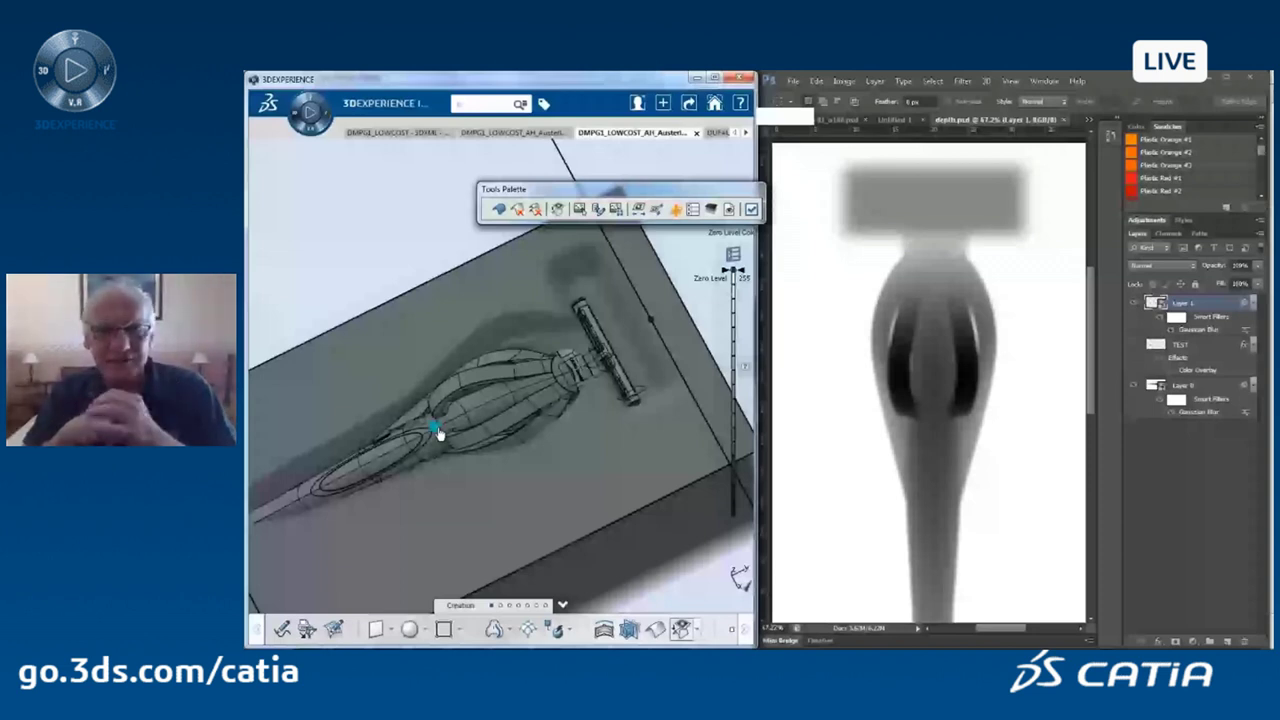
{"action": "left_click_drag", "start_coordinate": [439, 432], "coordinate": [415, 452]}
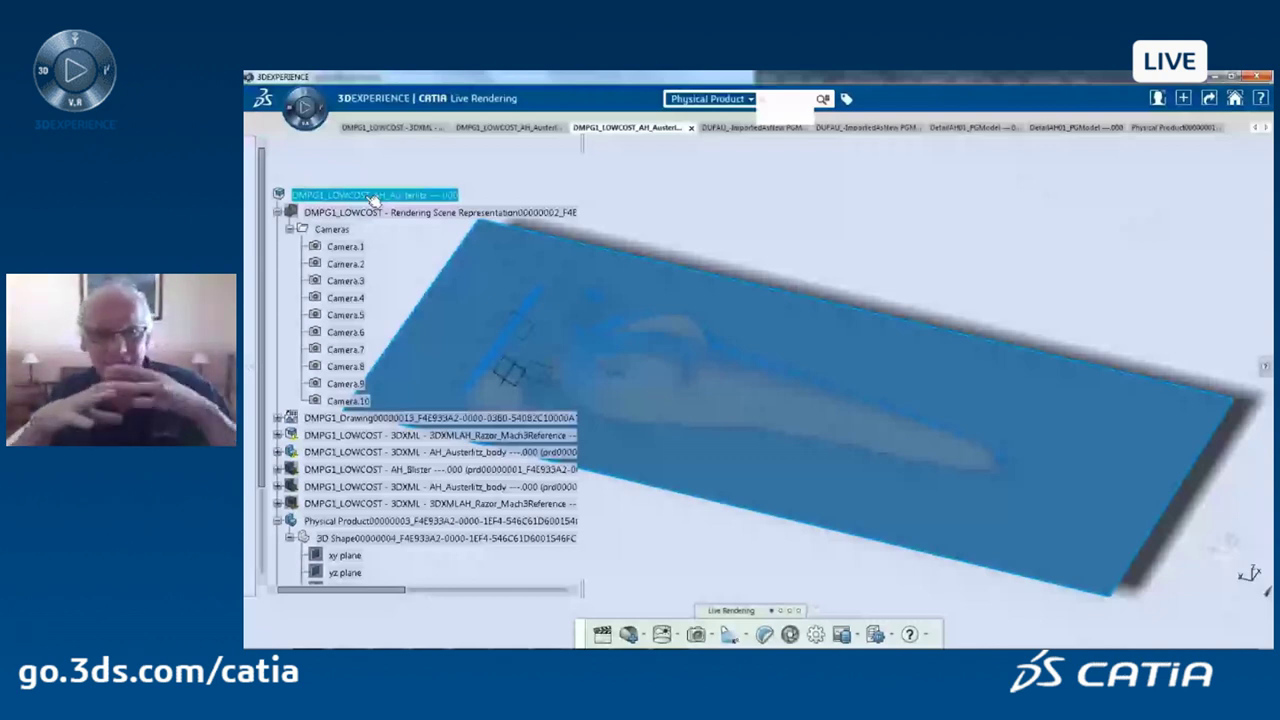
- Start the live rendering of the razor with its transparent blister and view it from the side and above
{"action": "left_click", "coordinate": [603, 634]}
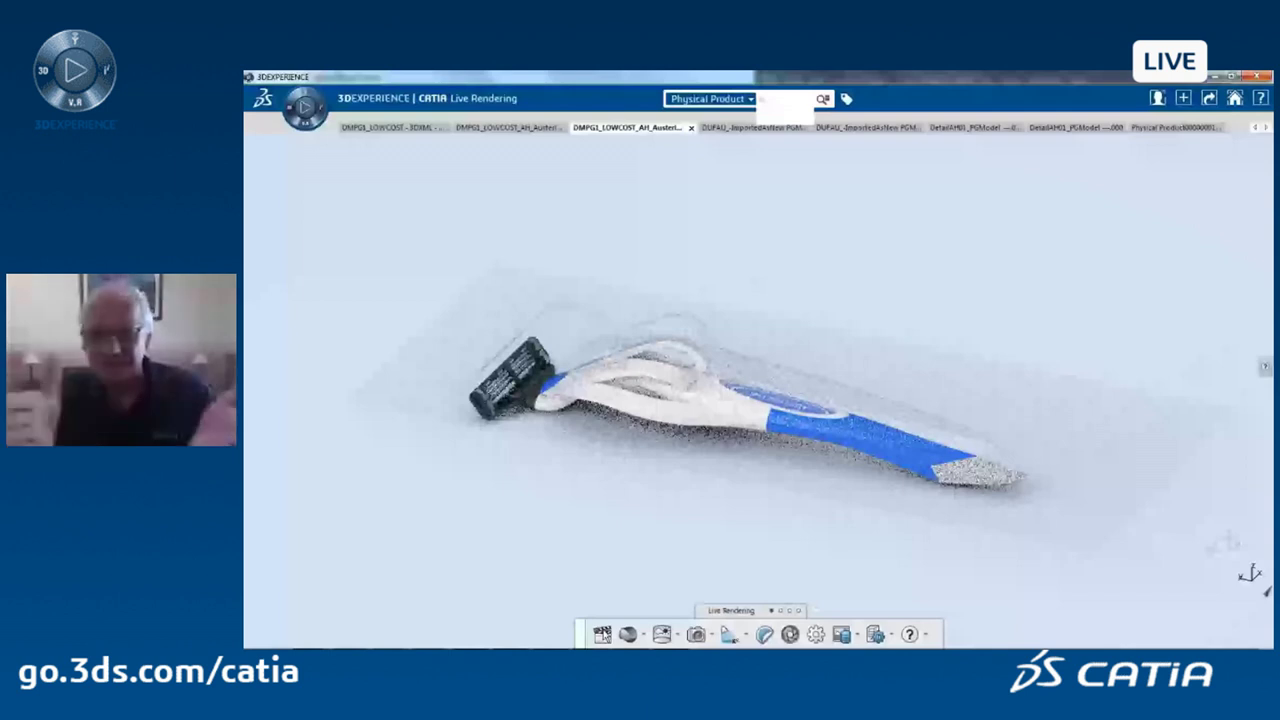
{"action": "middle_click_drag", "start_coordinate": [640, 590], "coordinate": [846, 523]}
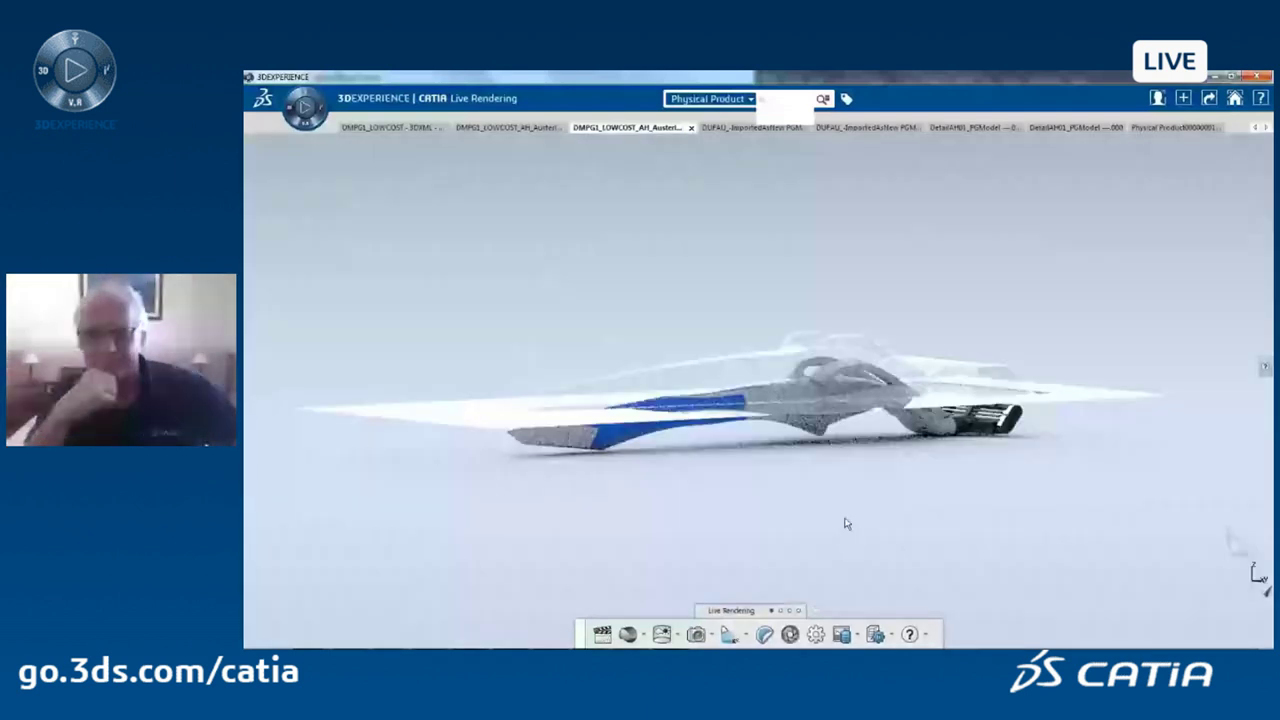
{"action": "middle_click_drag", "start_coordinate": [846, 523], "coordinate": [829, 295]}
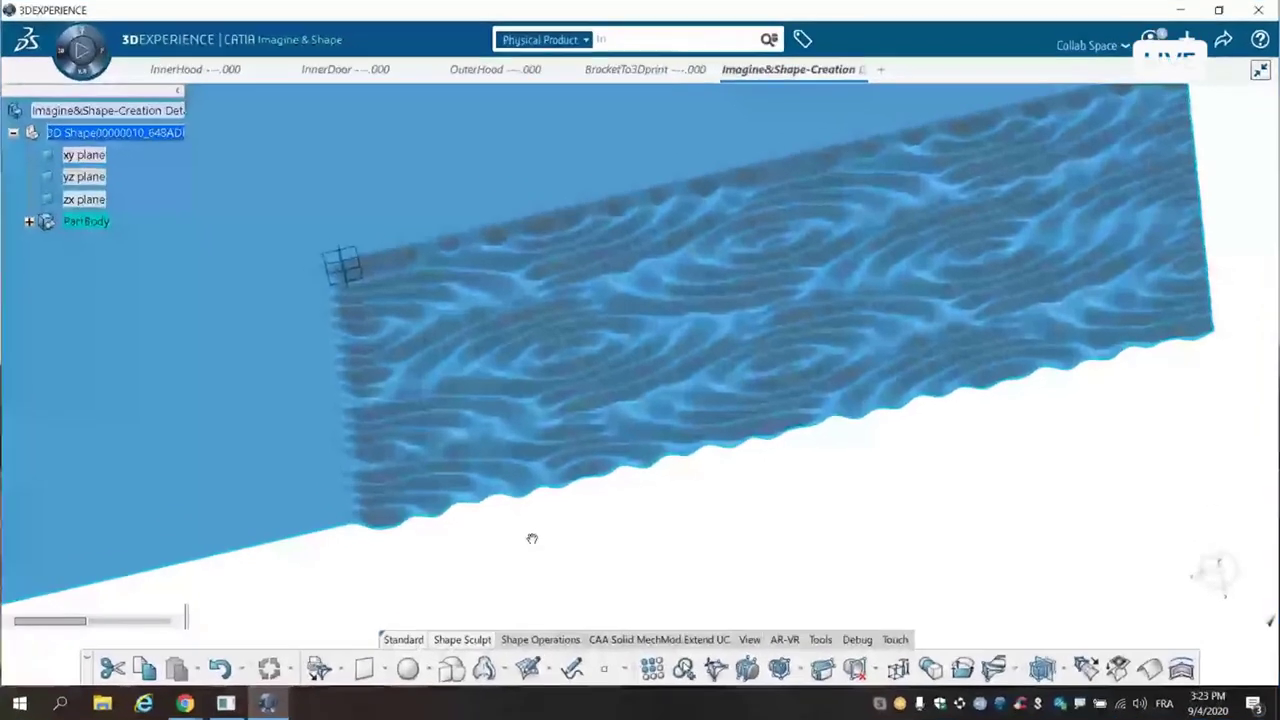
- Orbit the wave-embossed plate, switch to StreamYard in Chrome, and put the presenter's camera on the stream
{"action": "middle_click_drag", "start_coordinate": [672, 504], "coordinate": [426, 632]}
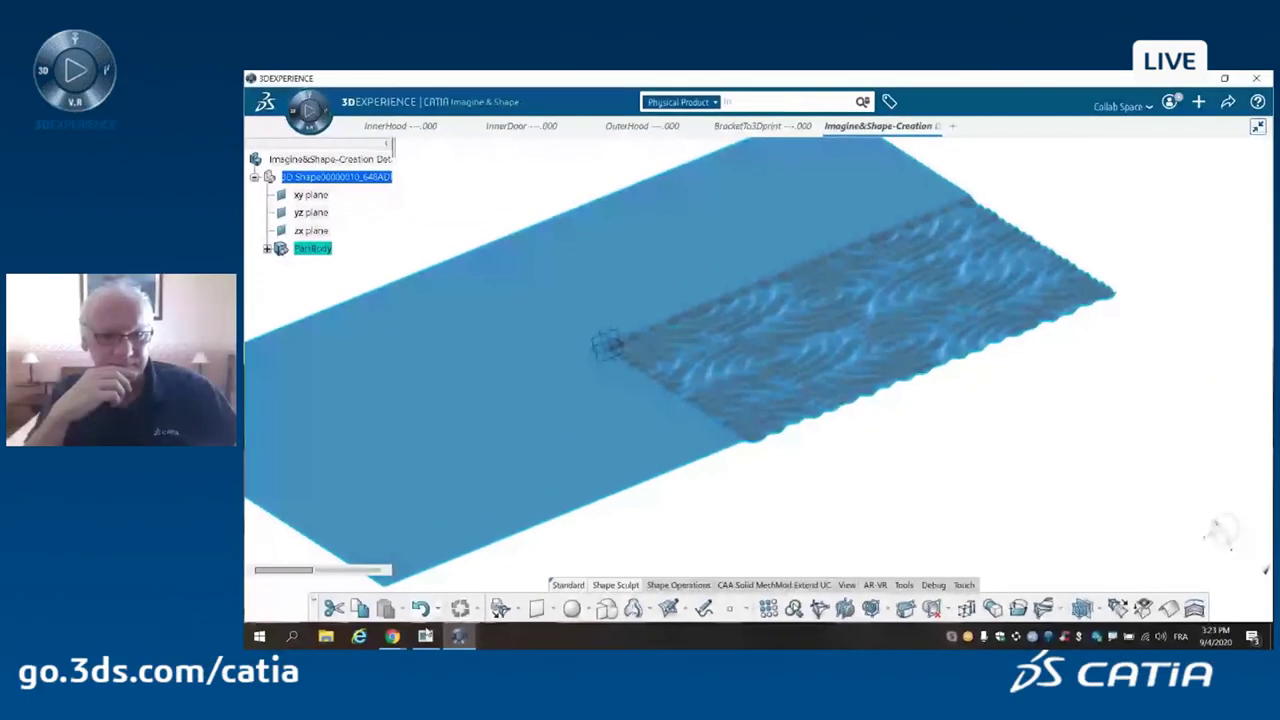
{"action": "left_click", "coordinate": [392, 636]}
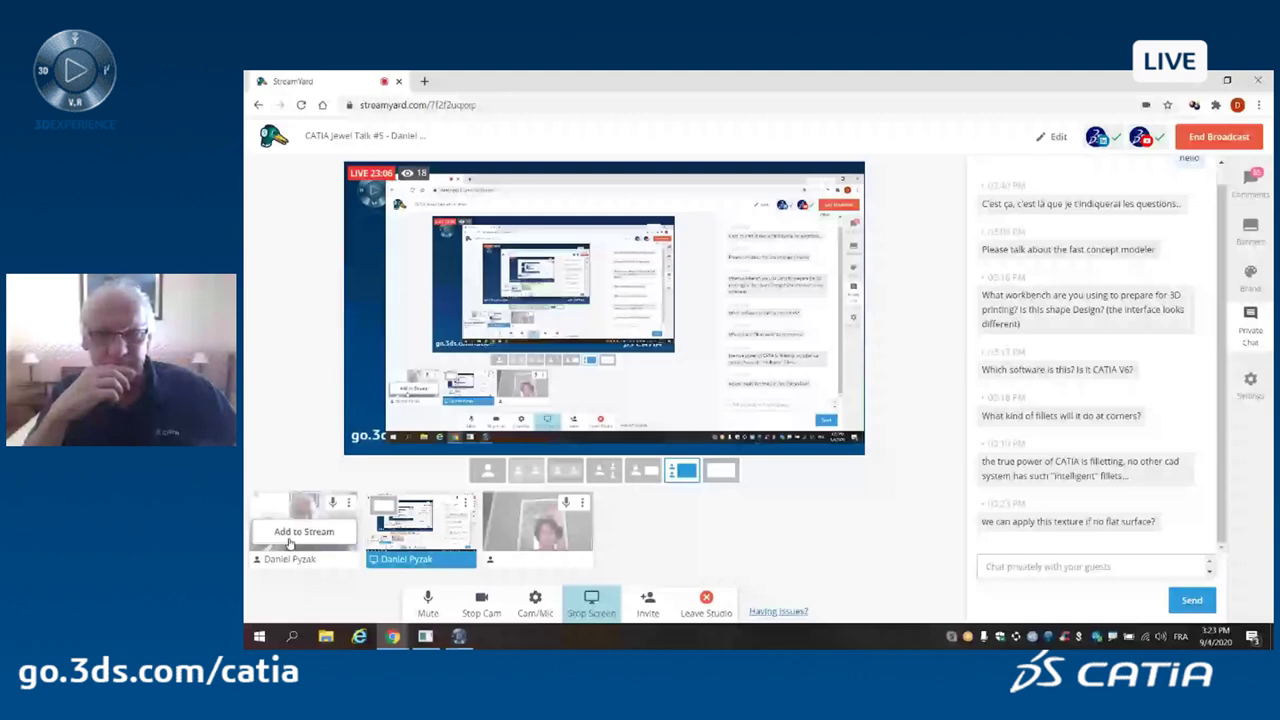
{"action": "left_click", "coordinate": [289, 543]}
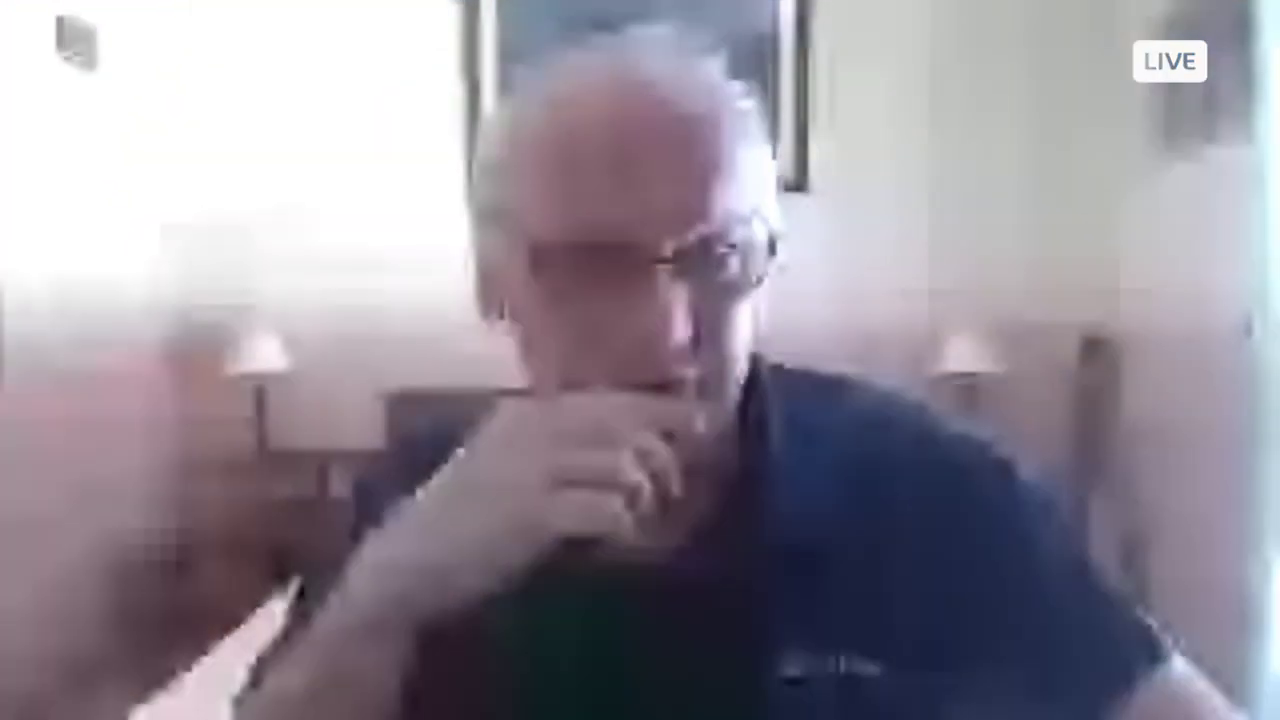